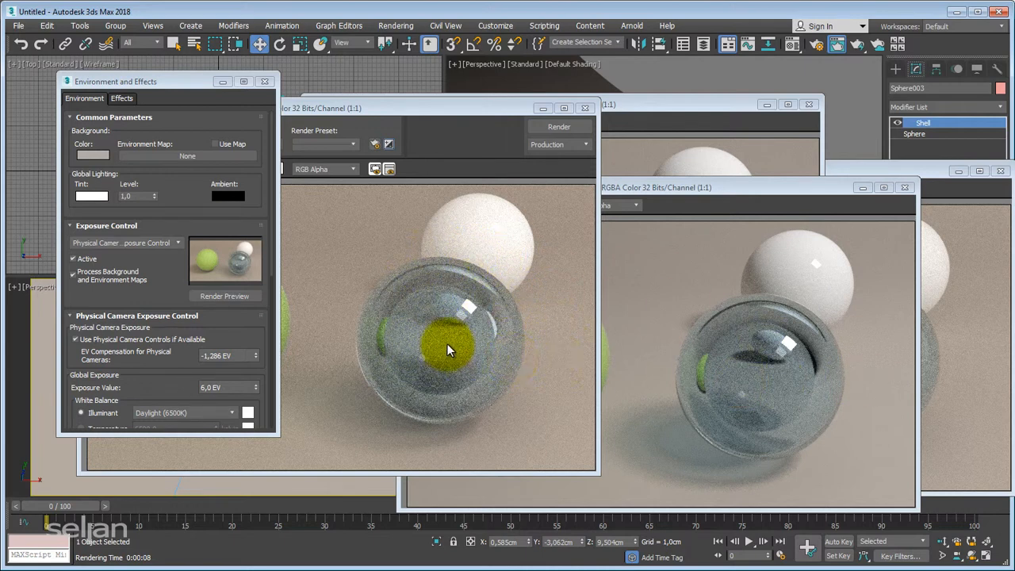
Step: Load the bitmap environment.jpg as the scene's environment map
click(179, 155)
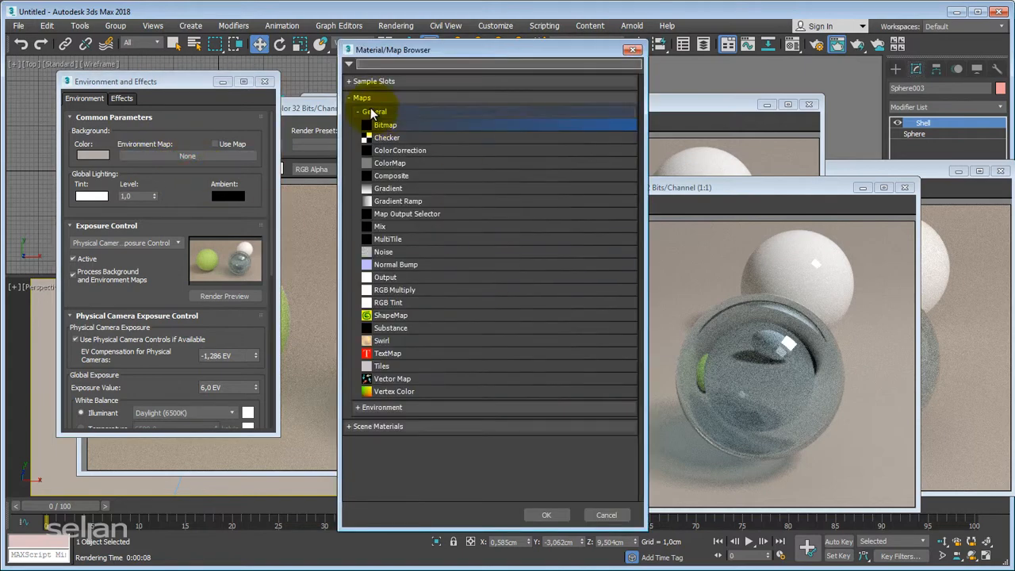
double_click(382, 120)
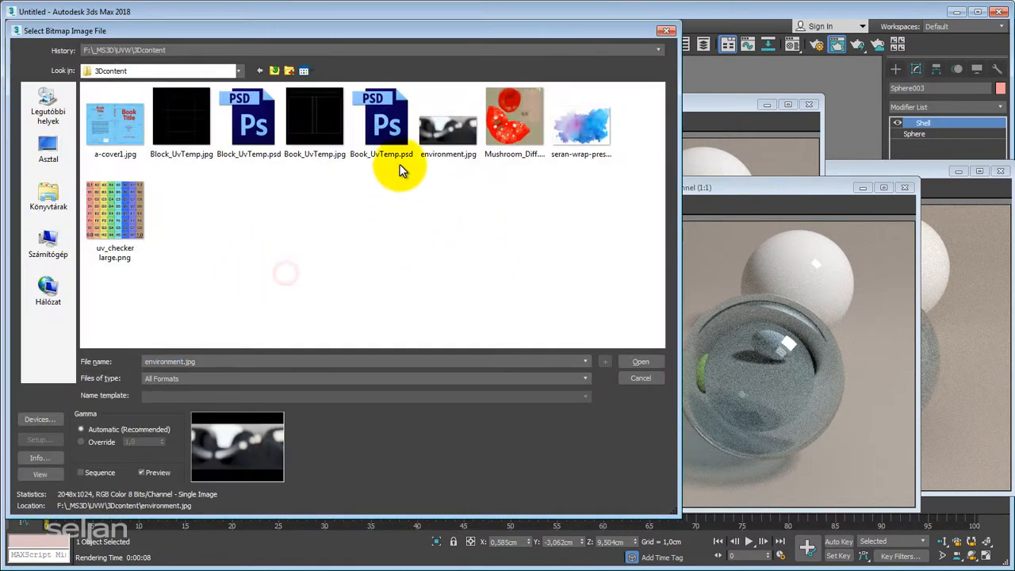
click(447, 136)
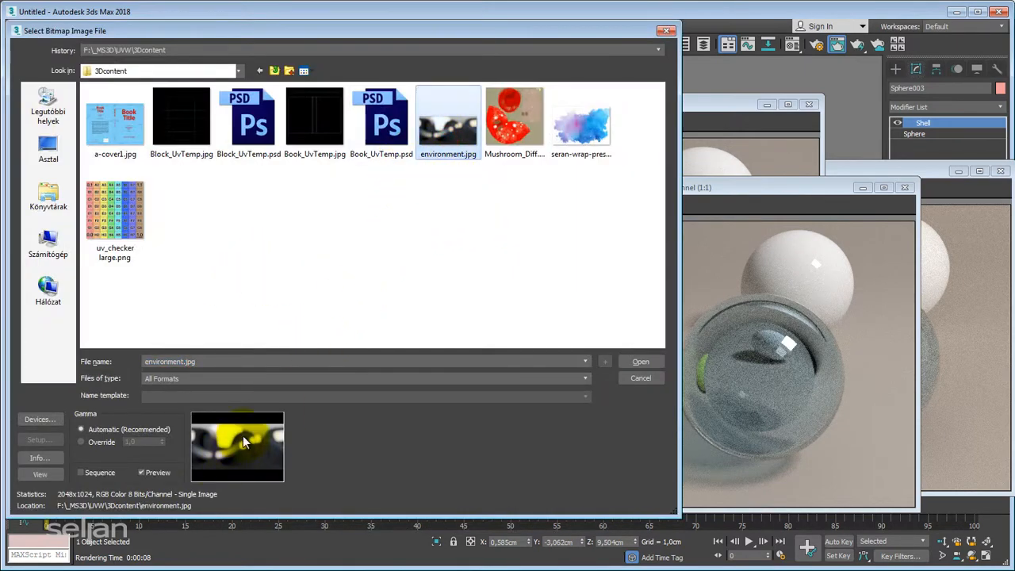
drag(487, 29, 516, 27)
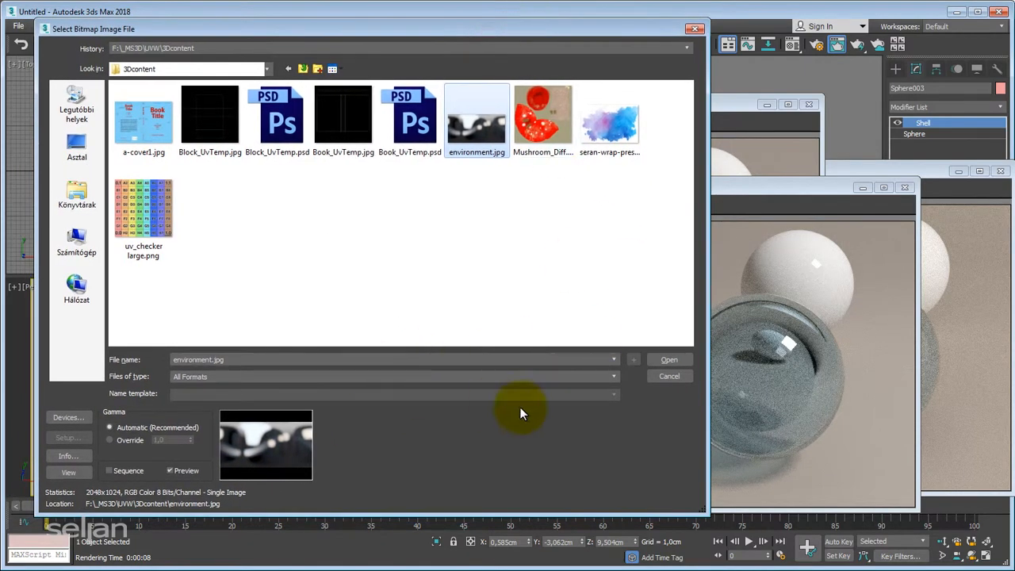
click(669, 359)
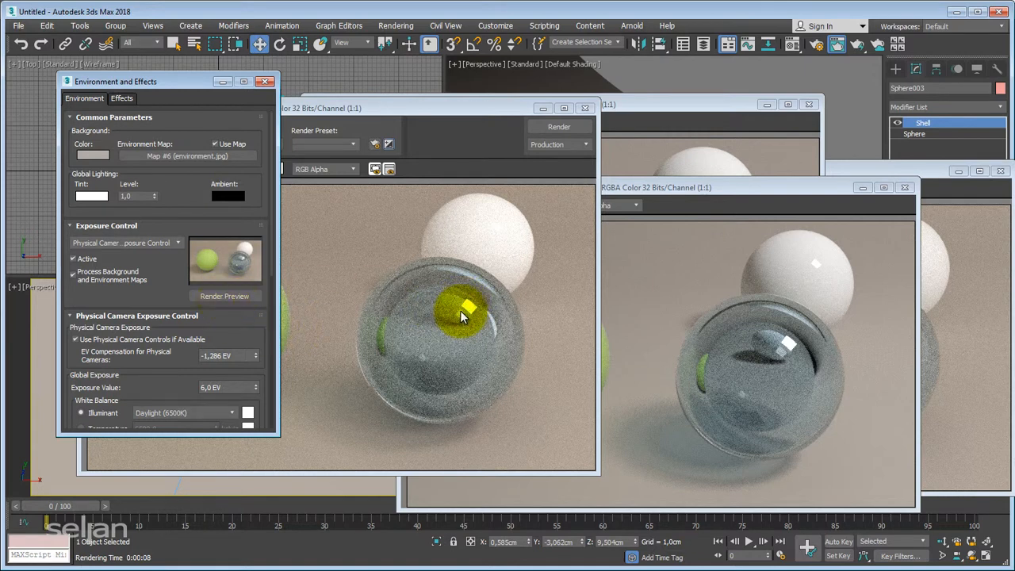
Step: Place the environment map as an Instance in the material sample slot beside the Glass material
key(m)
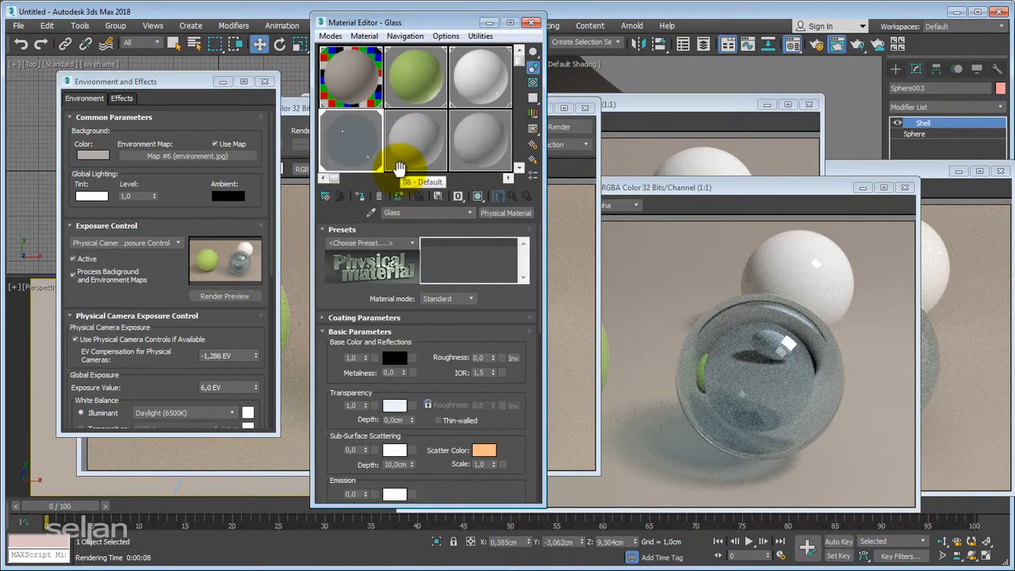
drag(177, 154, 419, 142)
drag(444, 207, 489, 185)
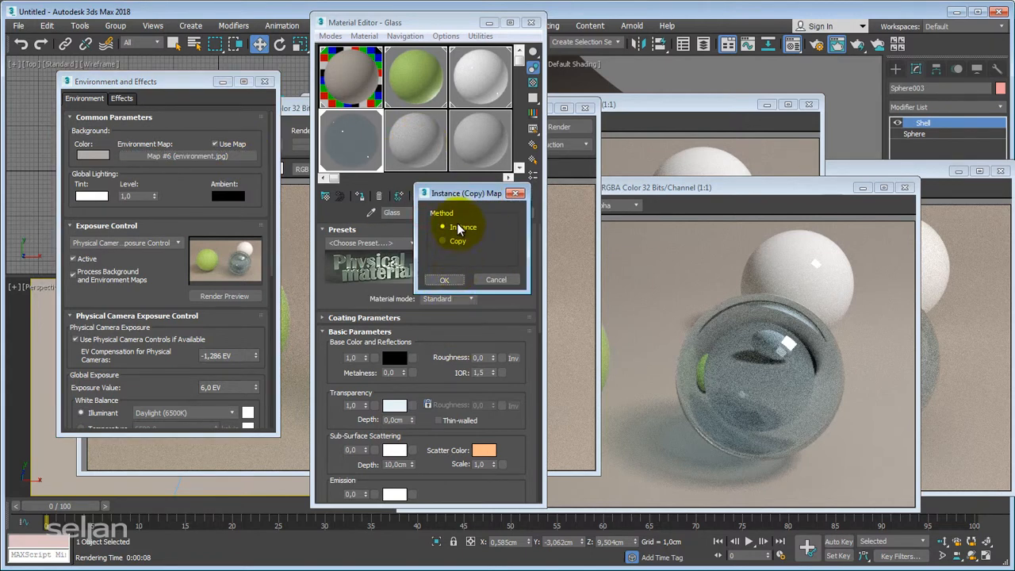
click(446, 279)
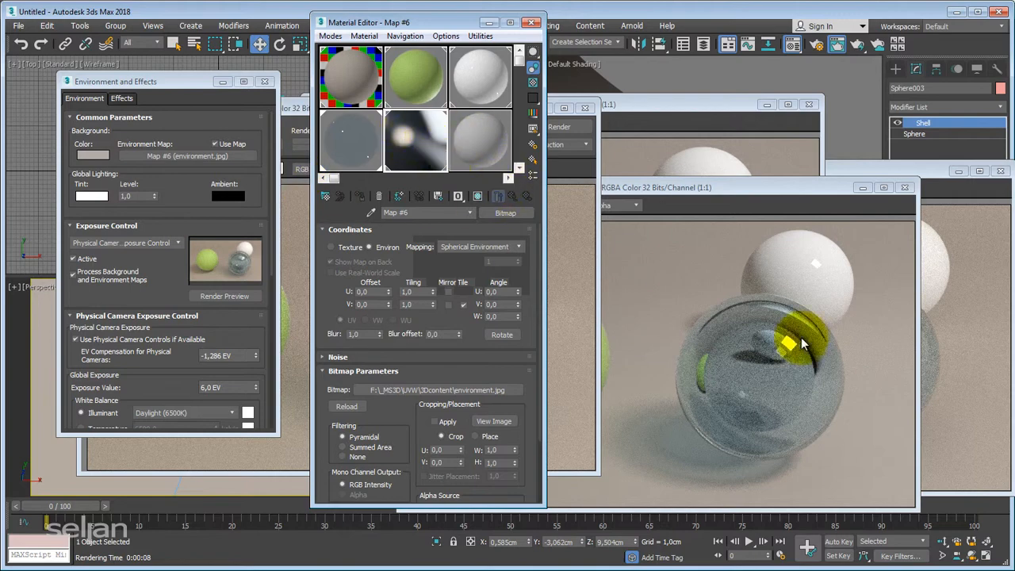
click(464, 23)
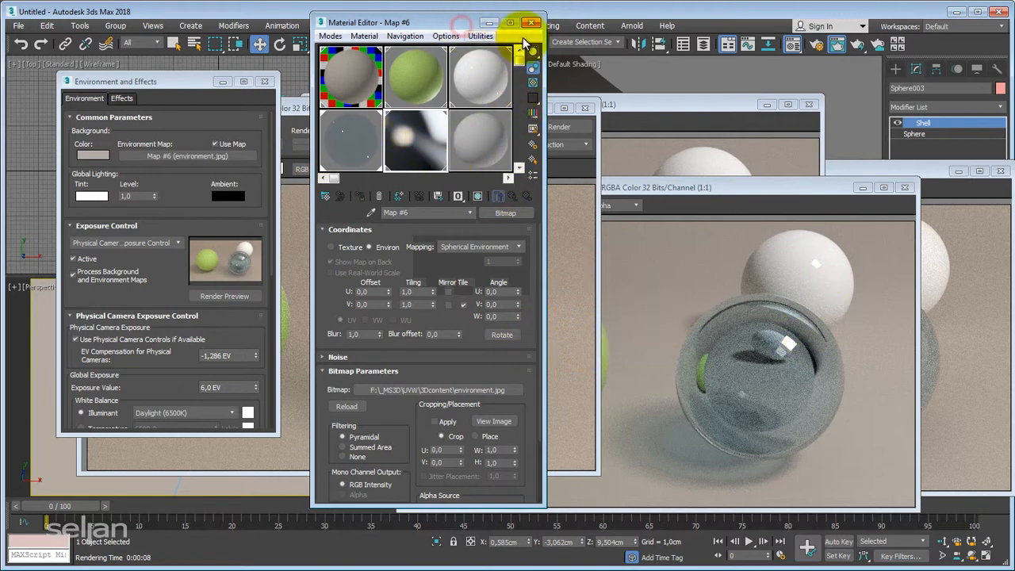
click(530, 22)
Step: Render the exposure control preview and rearrange the render window and environment settings for comparison
drag(475, 107, 562, 96)
drag(139, 87, 127, 84)
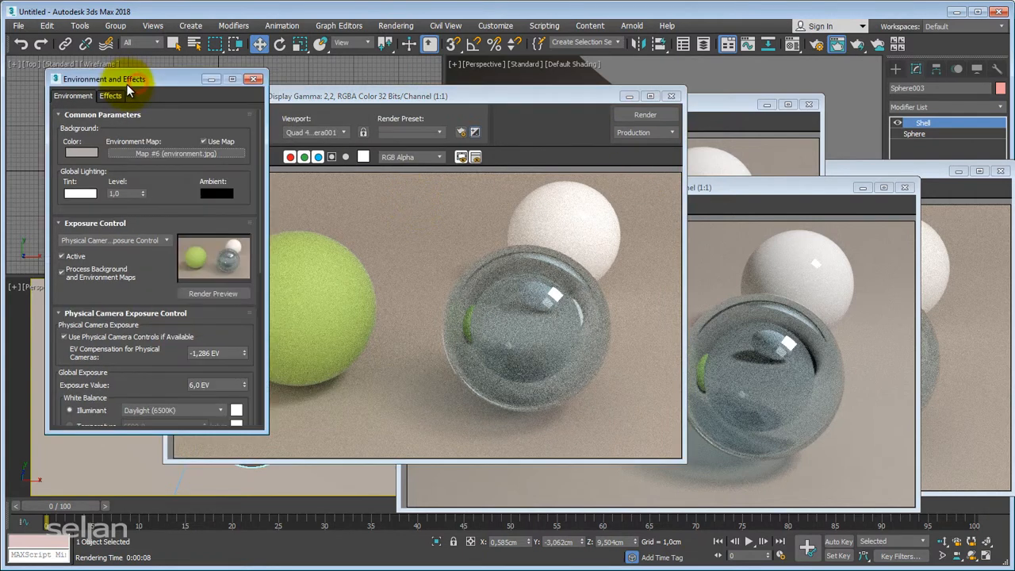
click(215, 293)
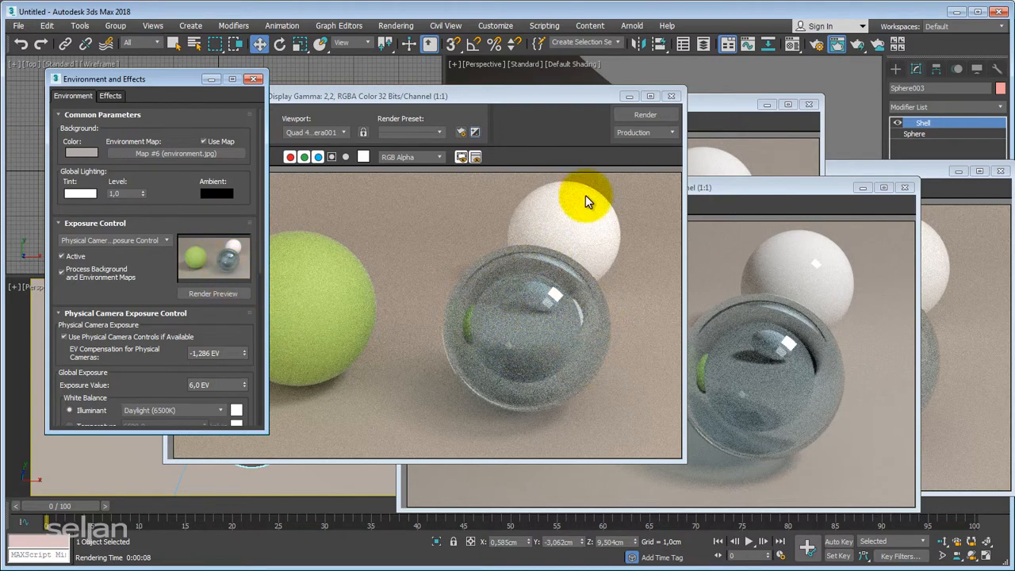
Step: Render only a Region covering the right half of the glass sphere and reset the render area to View
drag(555, 94, 693, 90)
click(333, 128)
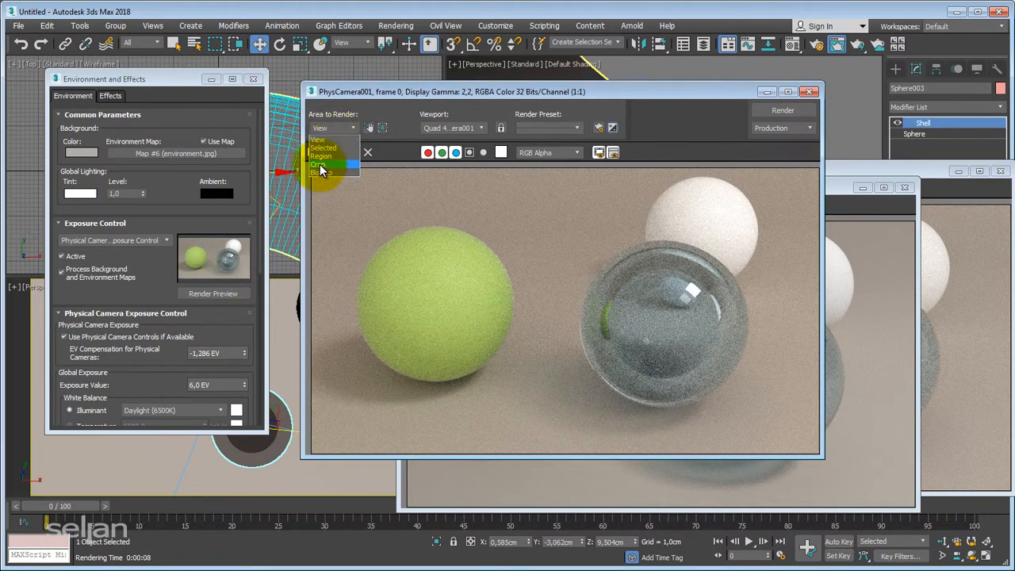
click(329, 158)
drag(362, 199, 665, 231)
drag(685, 95, 476, 81)
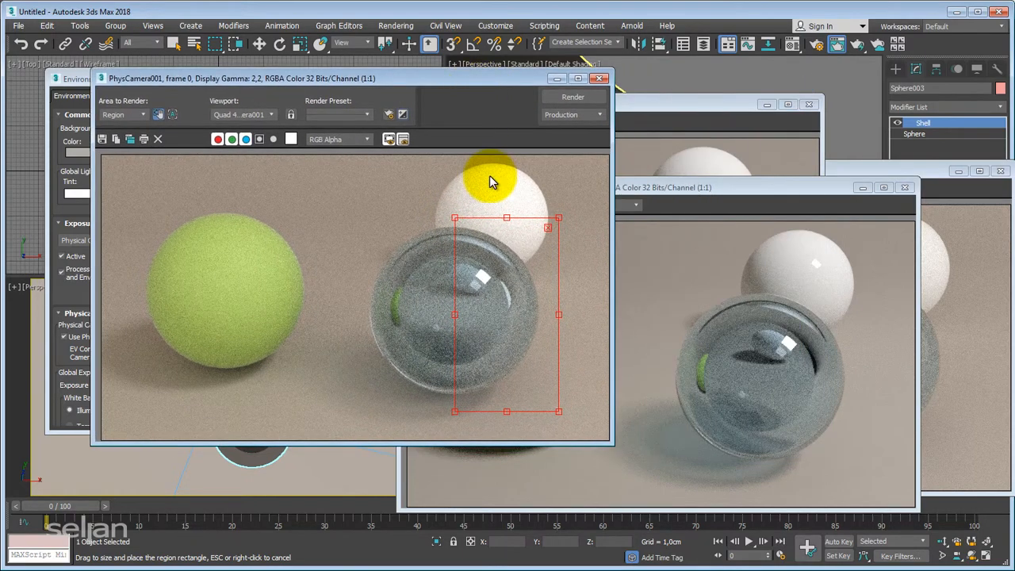
click(573, 96)
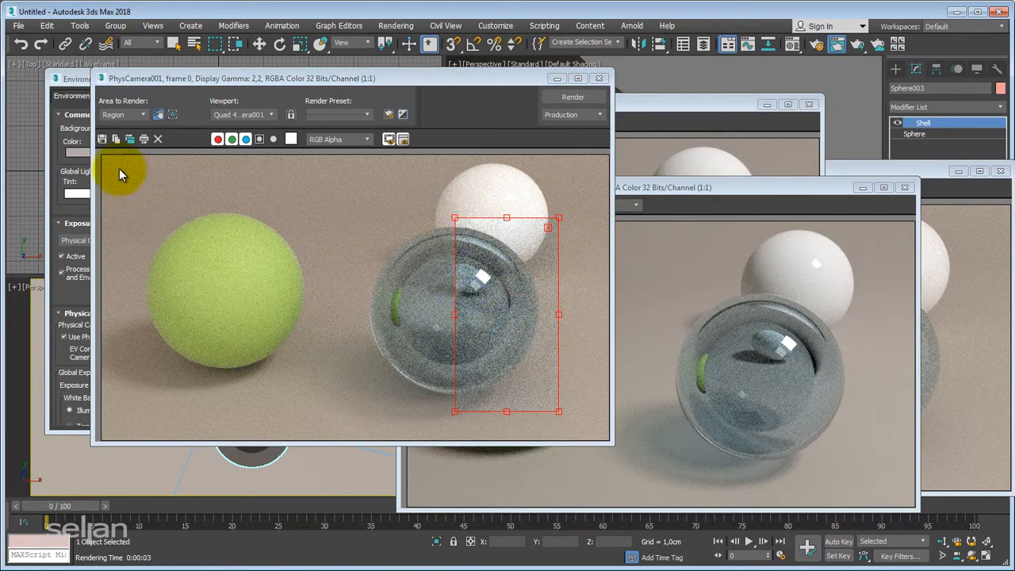
click(118, 114)
click(113, 124)
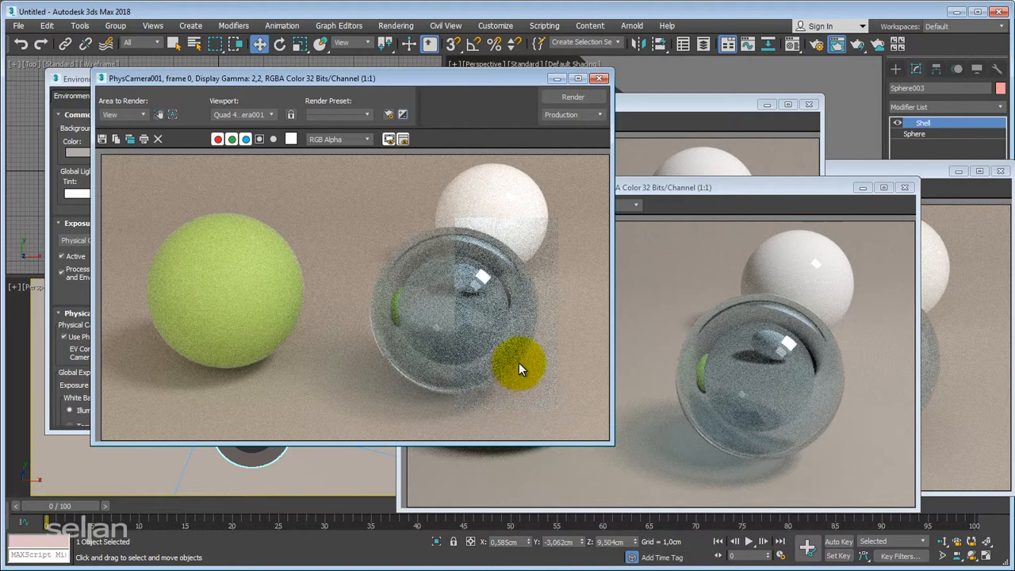
Step: Close the camera render, its cloned frame windows and the environment settings to clear the viewports
click(600, 77)
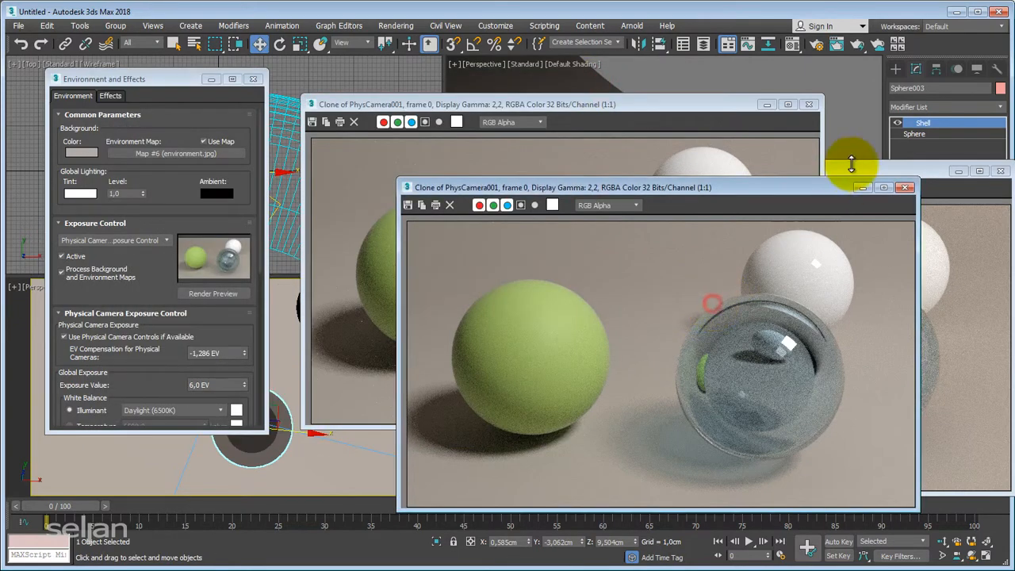
drag(751, 184, 673, 189)
click(729, 185)
drag(727, 106, 615, 131)
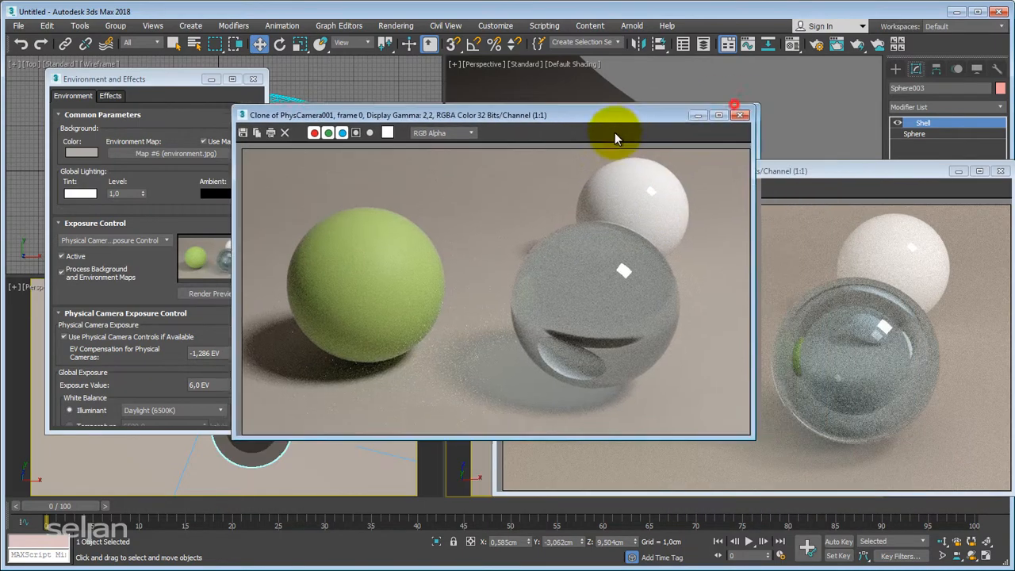
click(697, 131)
drag(753, 172, 455, 141)
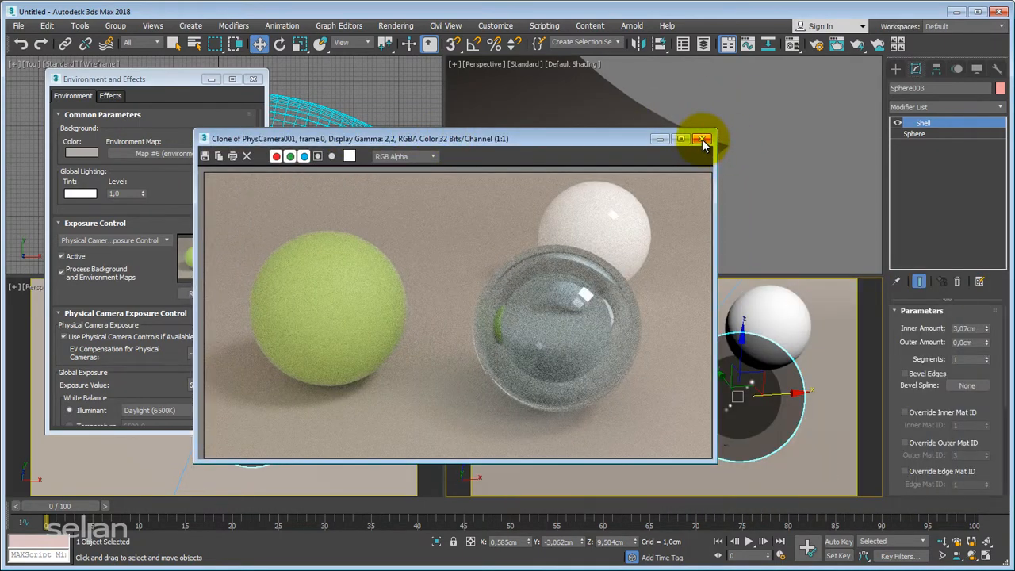
click(701, 140)
drag(192, 78, 187, 78)
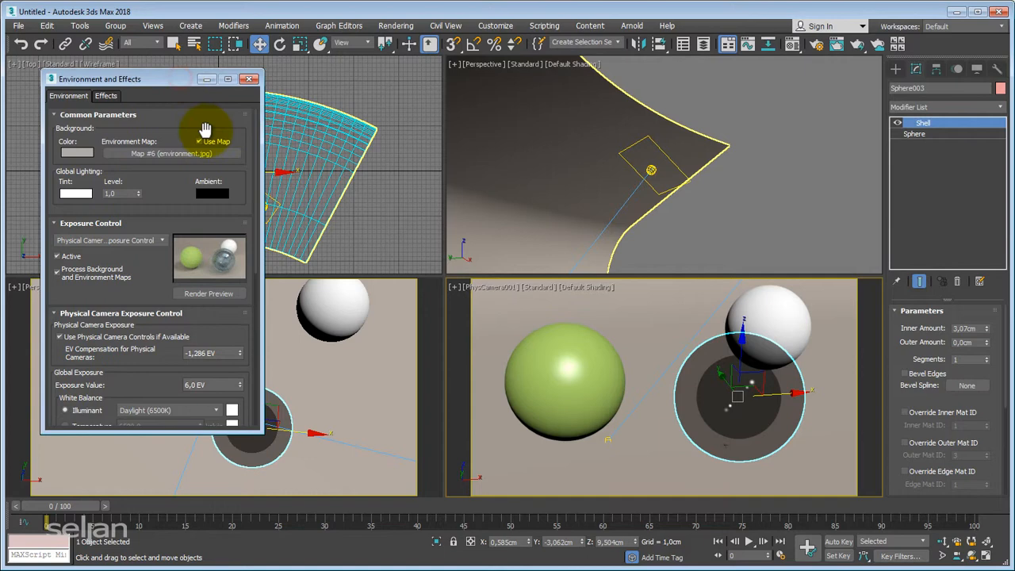
click(250, 79)
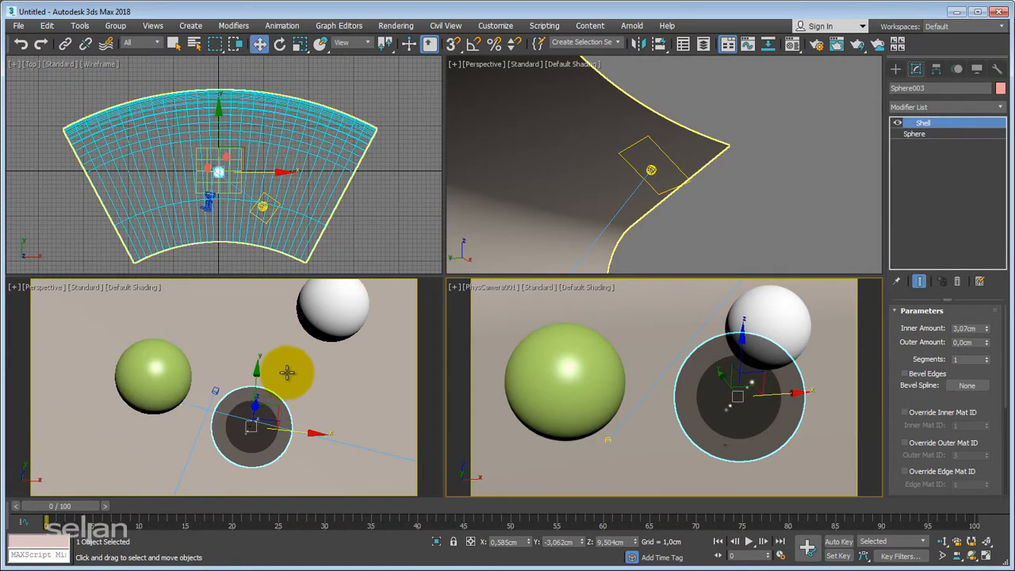
Step: Dolly the physical camera slightly back so the spheres appear smaller in its view
scroll(301, 371, down, 3)
right_click(616, 403)
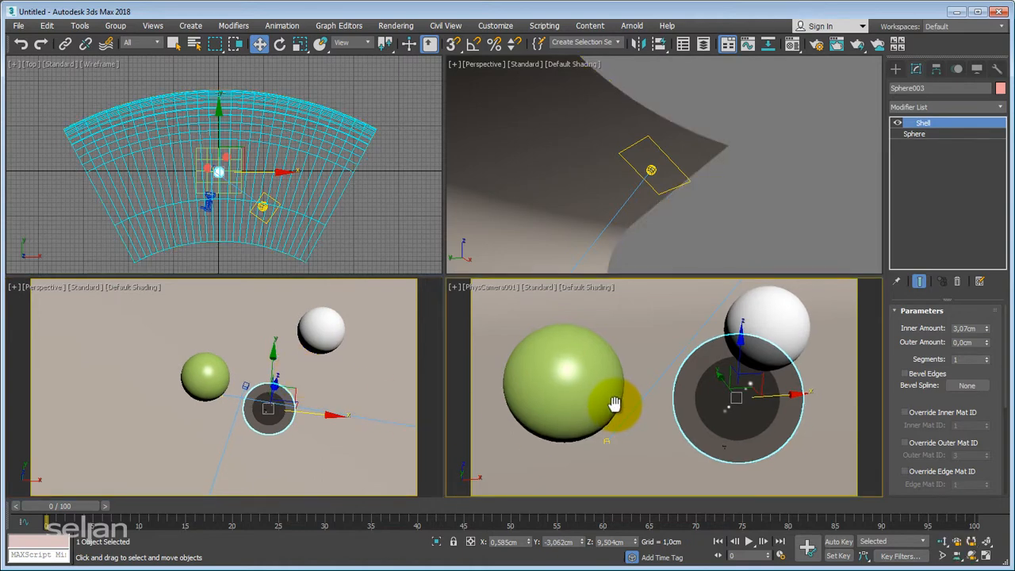
click(942, 541)
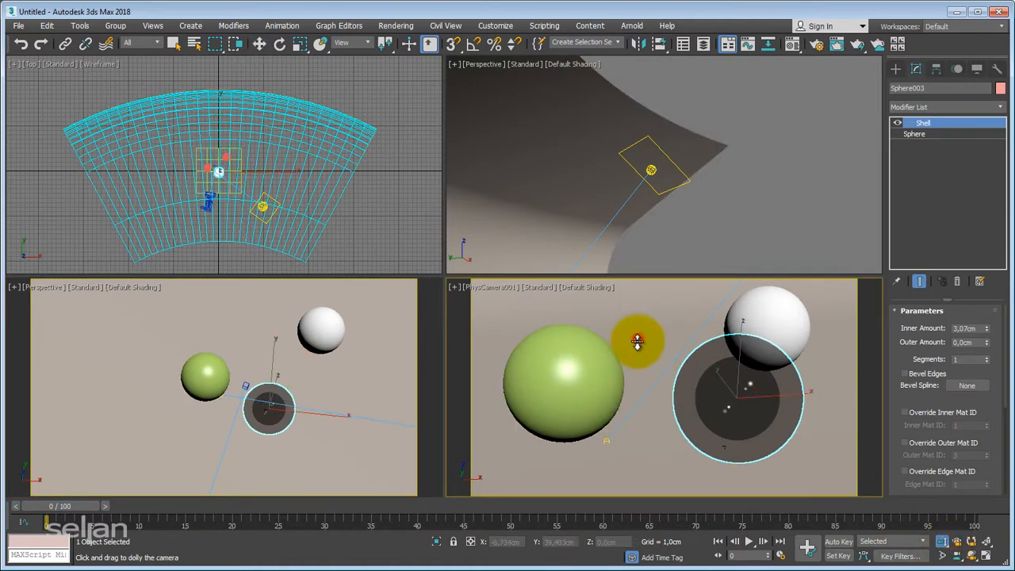
drag(636, 340, 637, 352)
Step: Move the green sphere and the glass sphere a little to the left along the X axis
middle_drag(184, 372, 182, 371)
key(w)
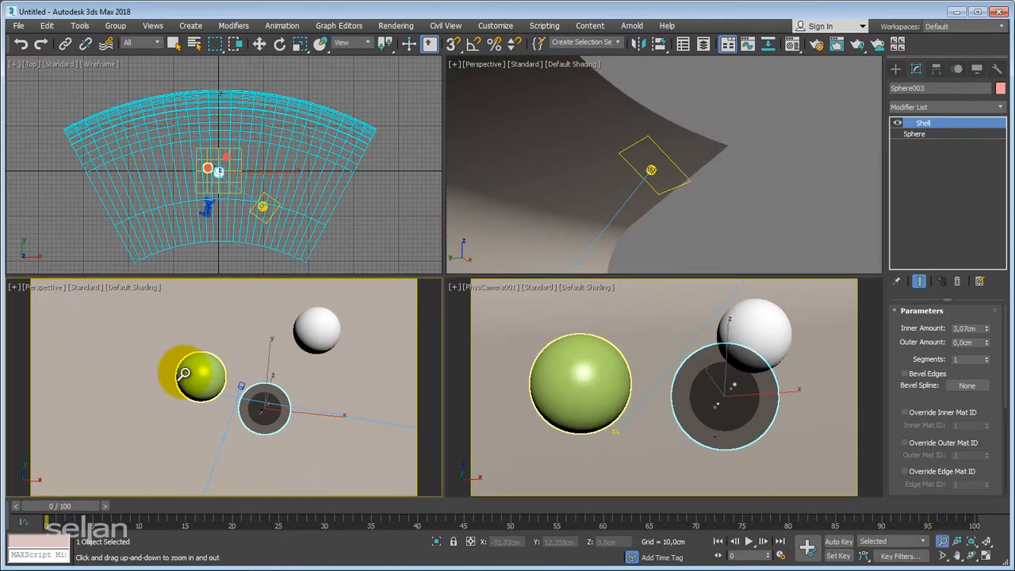
click(210, 370)
mouse_move(253, 383)
mouse_down()
mouse_move(224, 381)
mouse_move(236, 380)
mouse_up()
click(287, 405)
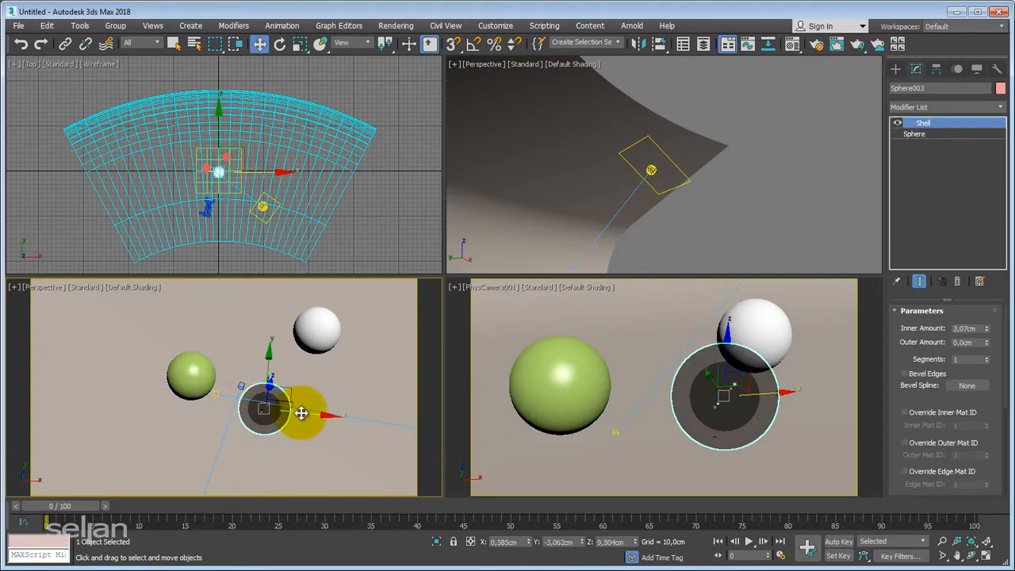
drag(297, 414, 272, 410)
Step: Bring the white sphere forward, nearer the glass sphere, at about X 18 cm and Y 16 cm
click(331, 346)
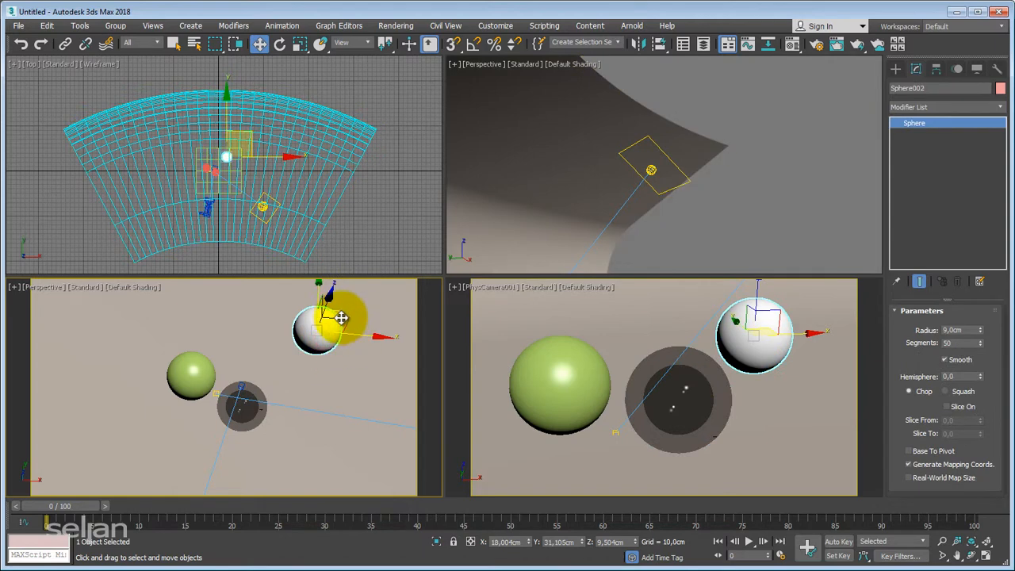
scroll(218, 150, up, 3)
drag(244, 172, 238, 182)
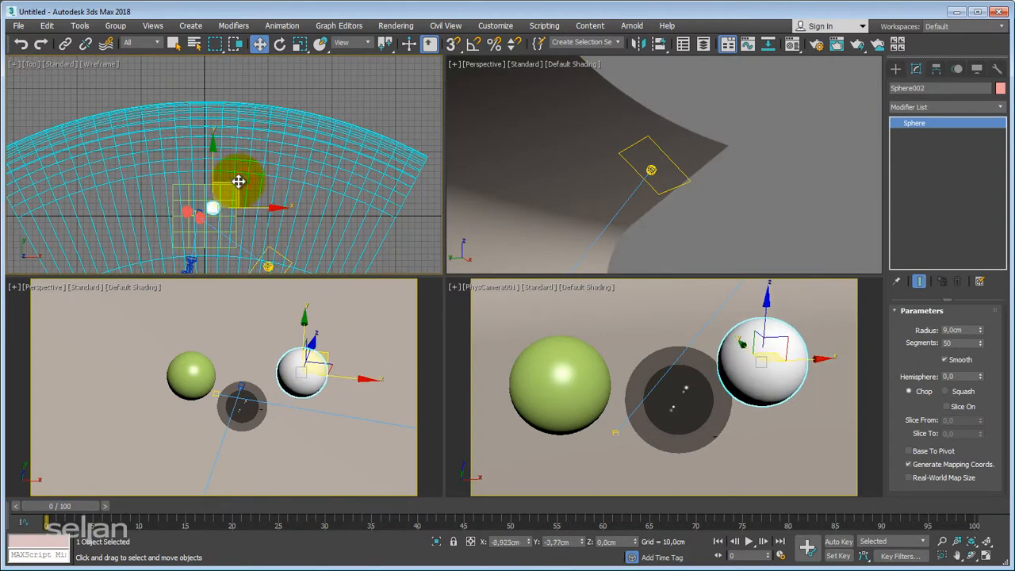
scroll(237, 182, up, 3)
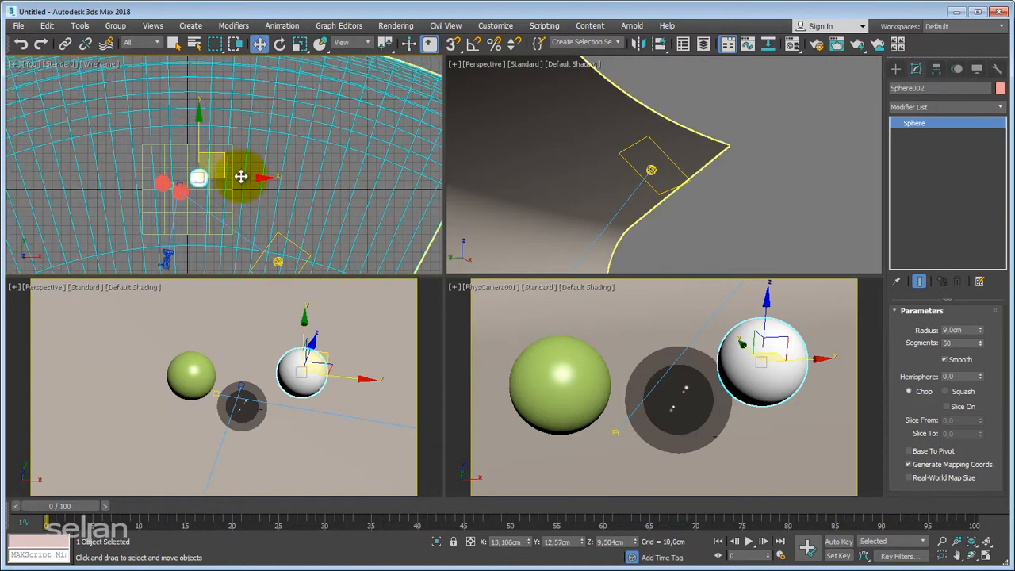
drag(220, 156, 226, 152)
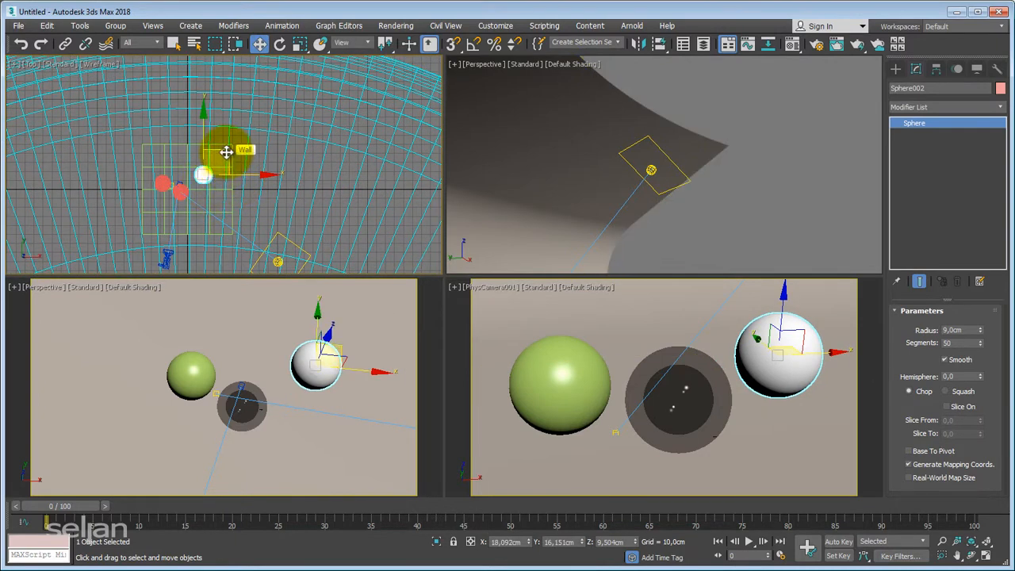
Step: Move the green sphere back and clone it as a Copy in front, at about X -33 cm and Y -8 cm
click(159, 179)
click(161, 181)
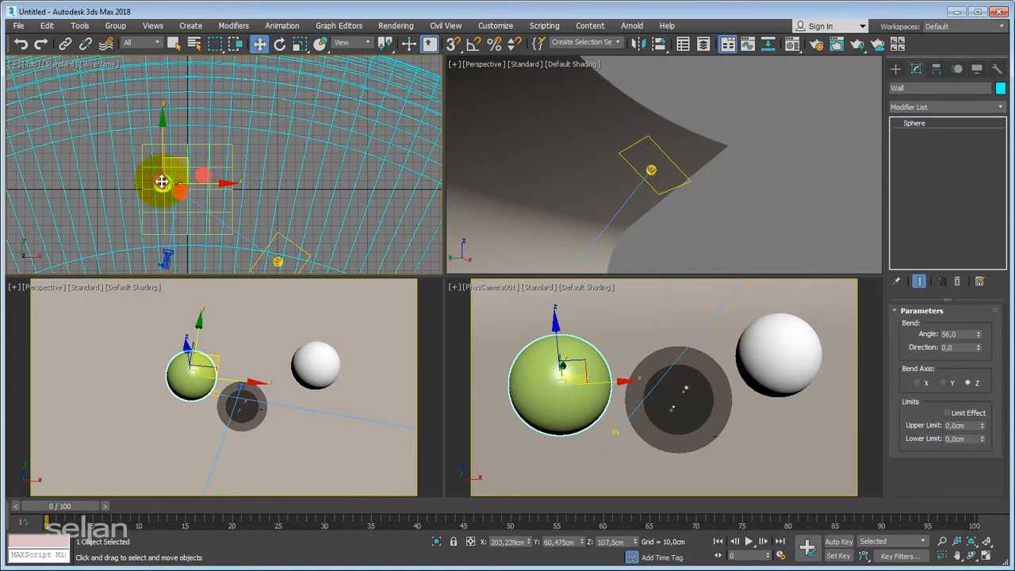
drag(186, 161, 190, 149)
mouse_move(191, 148)
shift+mouse_down()
mouse_move(176, 163)
mouse_move(181, 189)
shift+mouse_up()
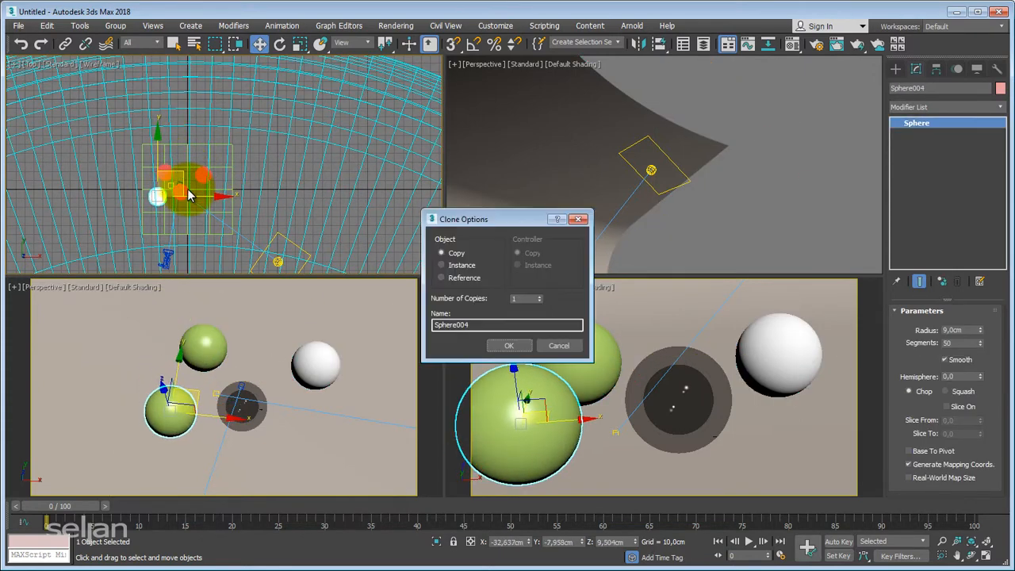
click(501, 348)
Step: Move the original green sphere farther back and to the right, away from its copy
middle_drag(167, 166, 173, 133)
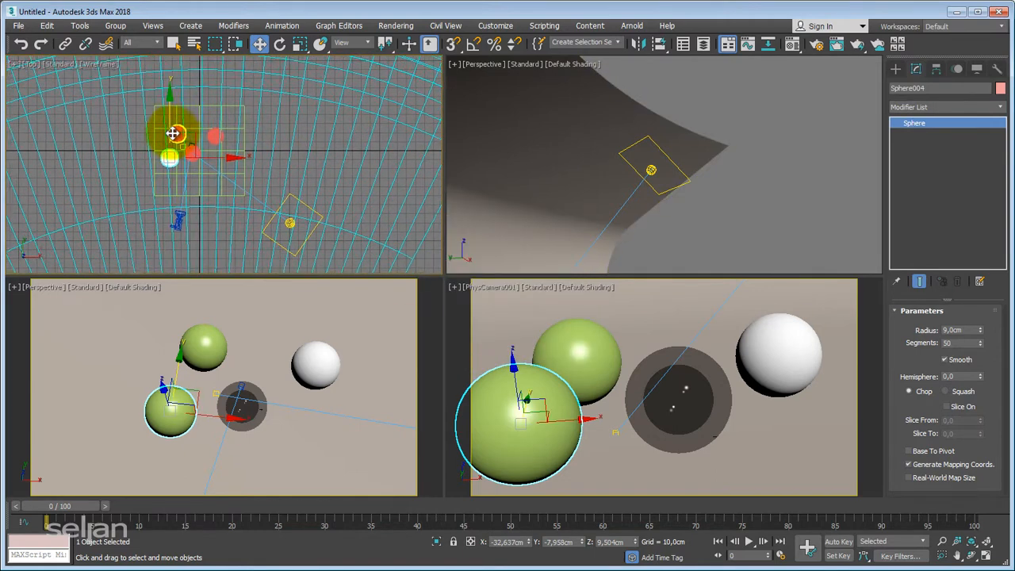
scroll(173, 133, up, 3)
click(183, 130)
drag(201, 112, 211, 95)
Step: Shift the white sphere slightly back and to the right, and the glass sphere to the right
click(259, 141)
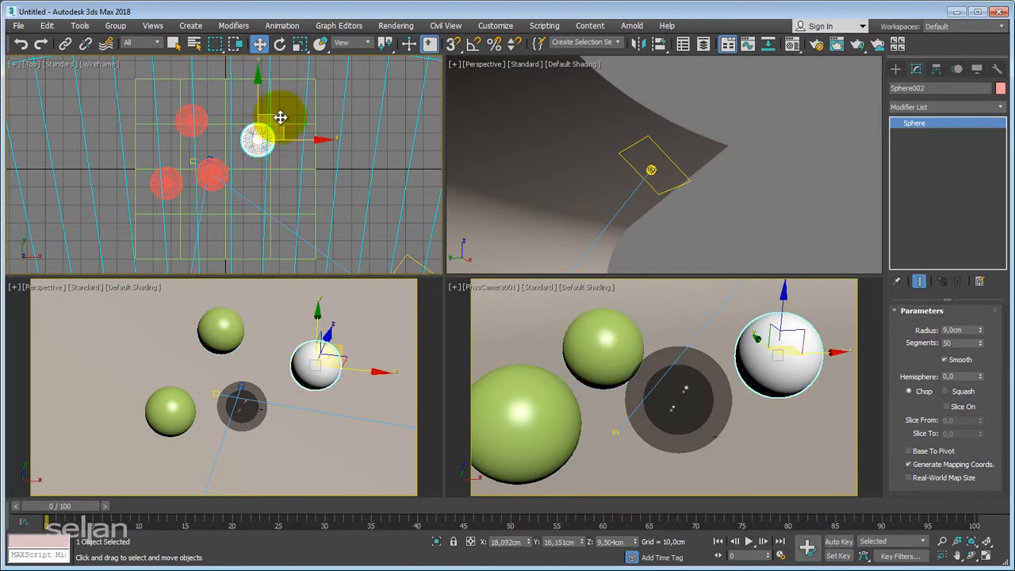
drag(280, 118, 288, 109)
click(214, 173)
drag(235, 156, 248, 159)
Step: Move both green spheres to the right so the front one is fully framed in the camera view
click(180, 180)
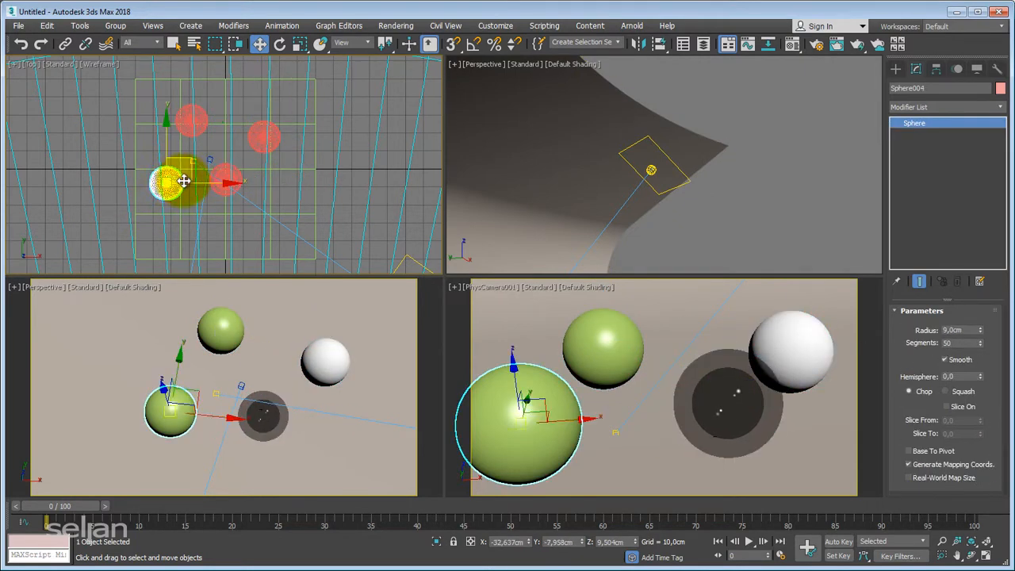
drag(186, 158, 227, 98)
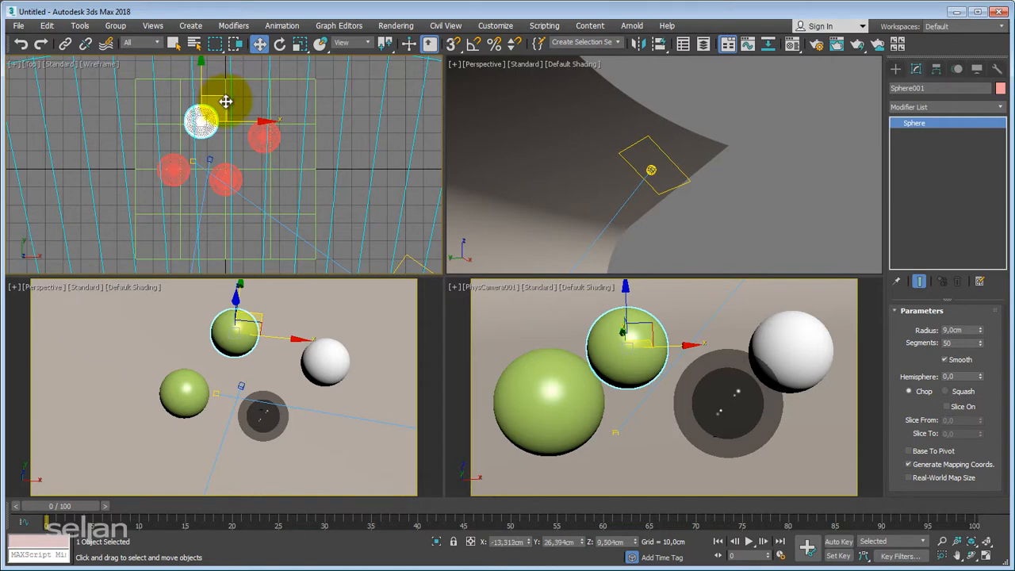
click(171, 168)
mouse_move(197, 156)
mouse_down()
mouse_move(203, 148)
mouse_move(199, 159)
mouse_up()
Step: Move the front green sphere to about X -26.5 cm, Y -7.5 cm and shift the glass sphere slightly back
click(225, 171)
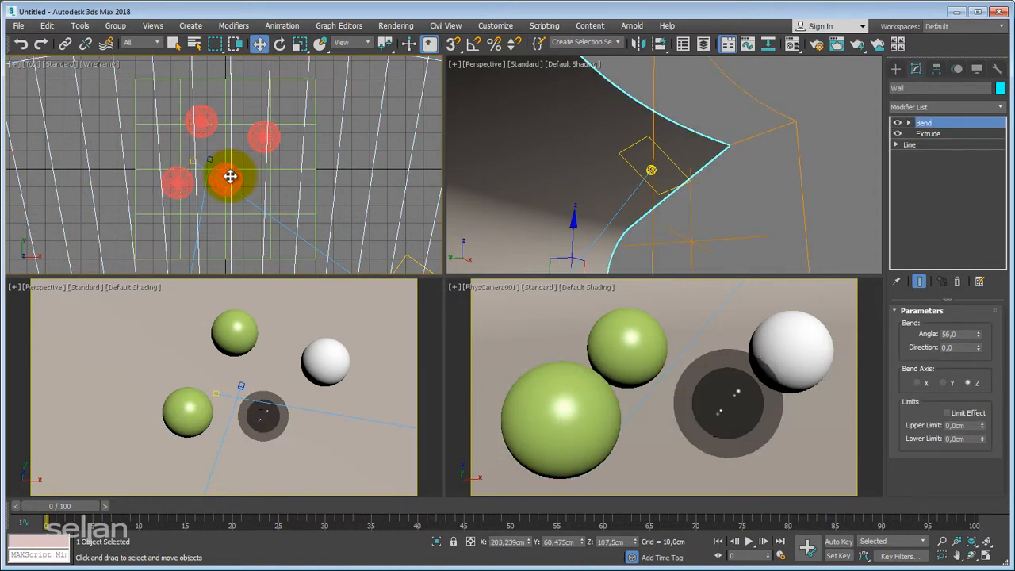
click(229, 170)
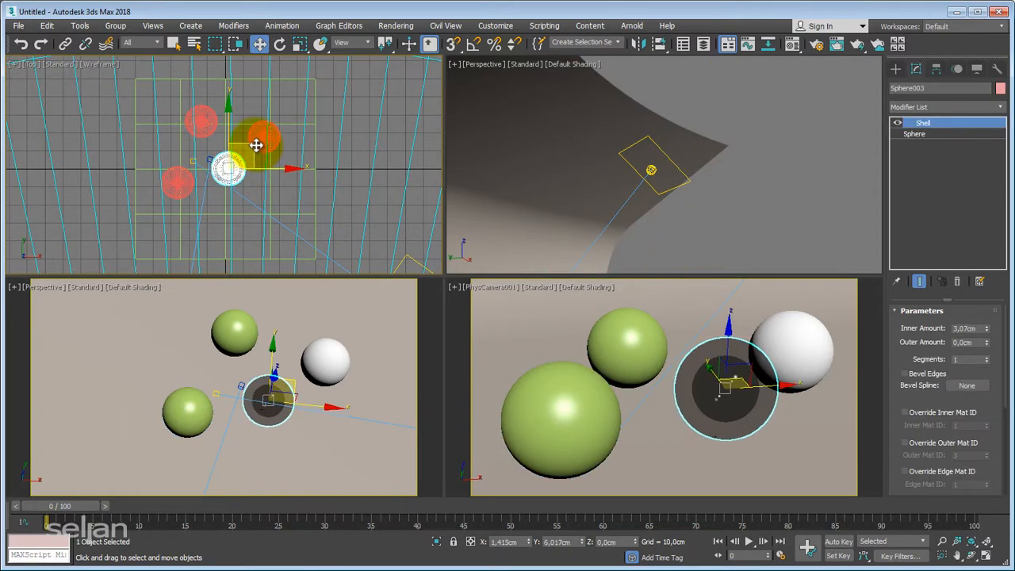
click(193, 190)
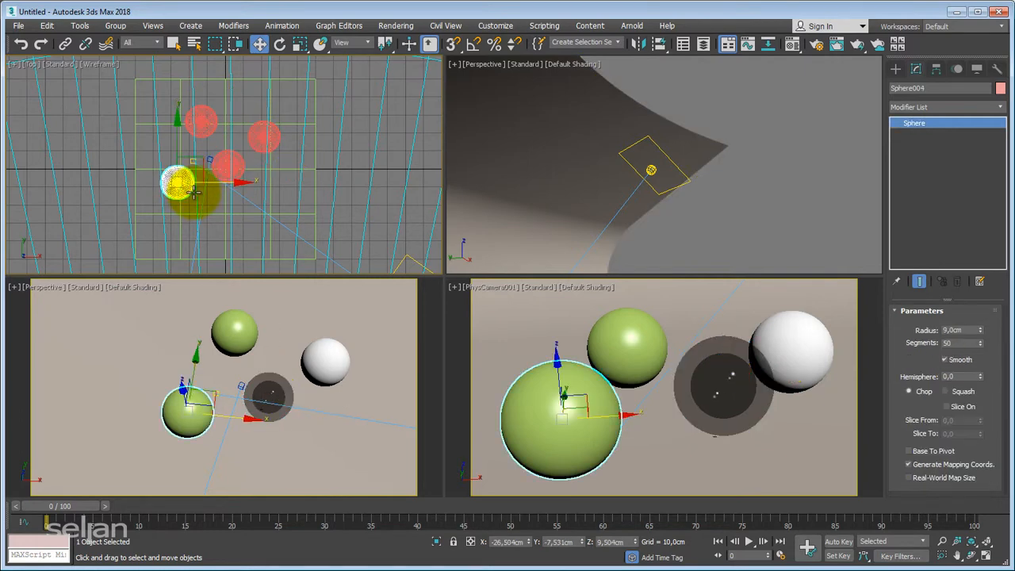
Step: Open the Material Editor and change the unused gray sample material from Standard to Physical Material
key(m)
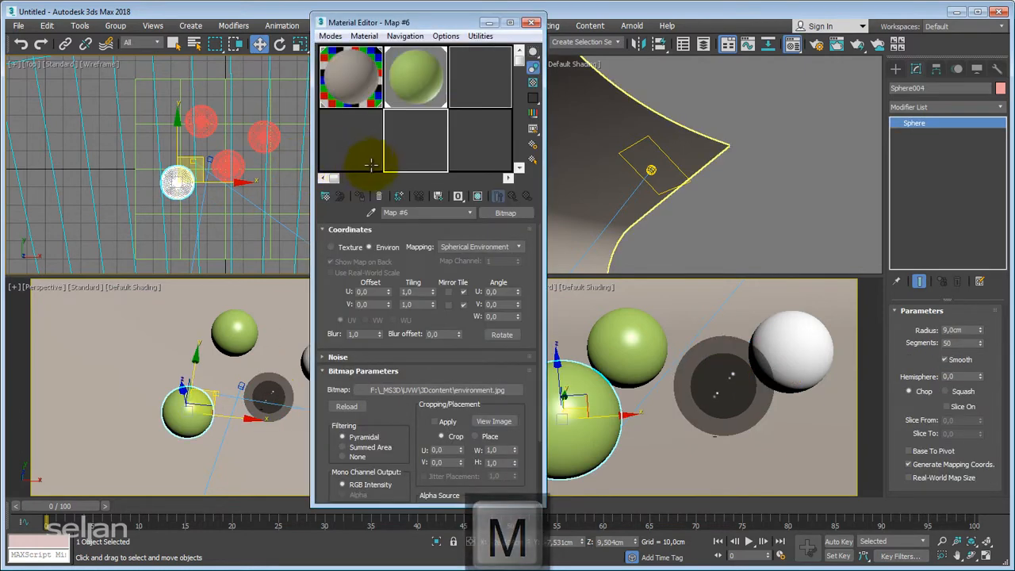
drag(438, 26, 401, 31)
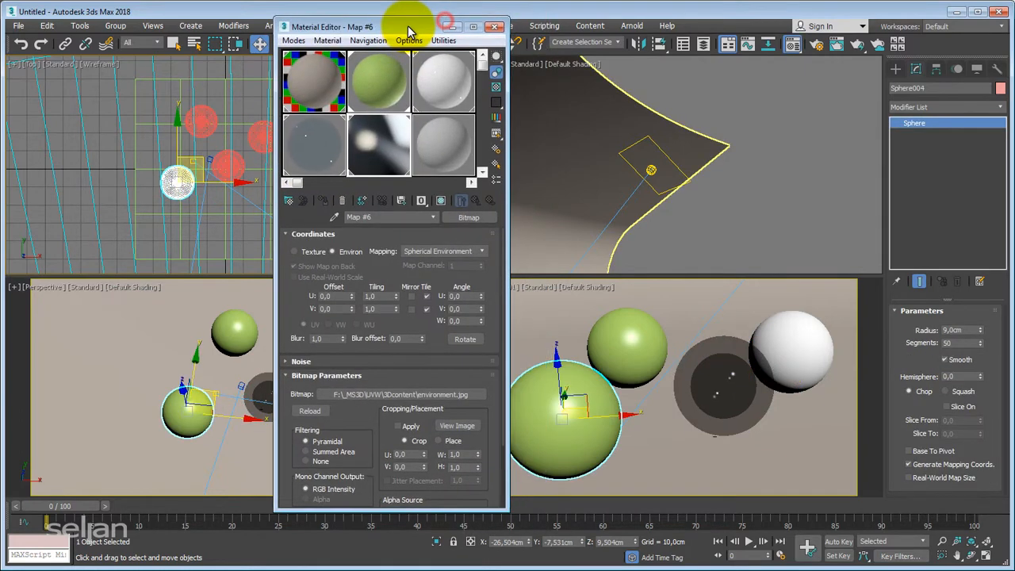
click(441, 145)
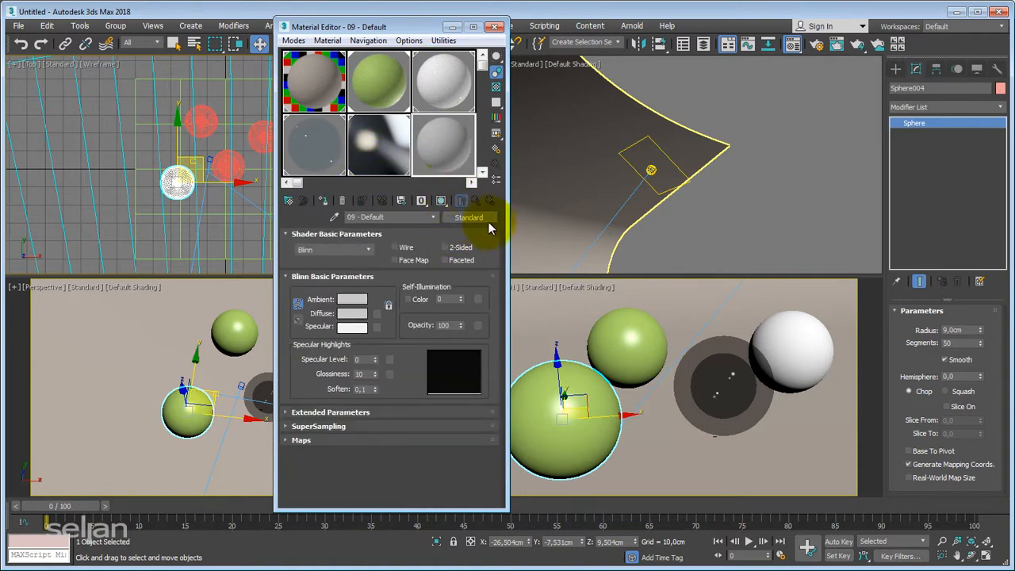
click(469, 217)
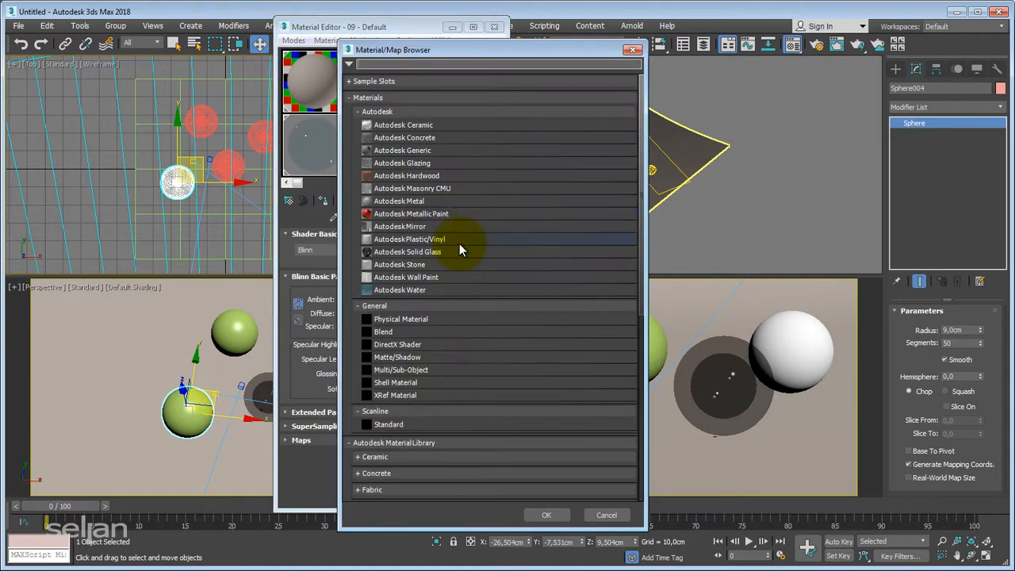
click(401, 320)
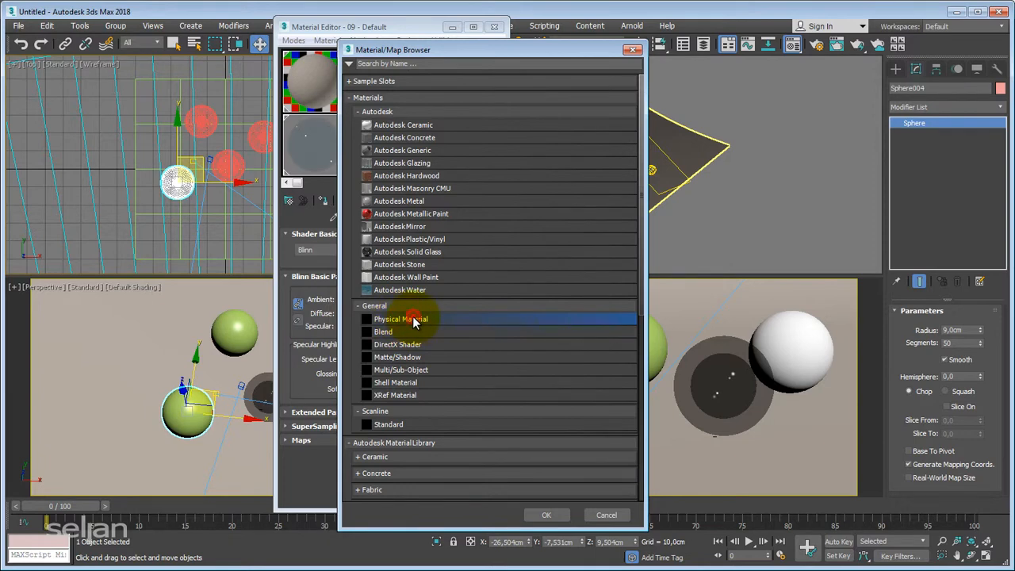
double_click(413, 318)
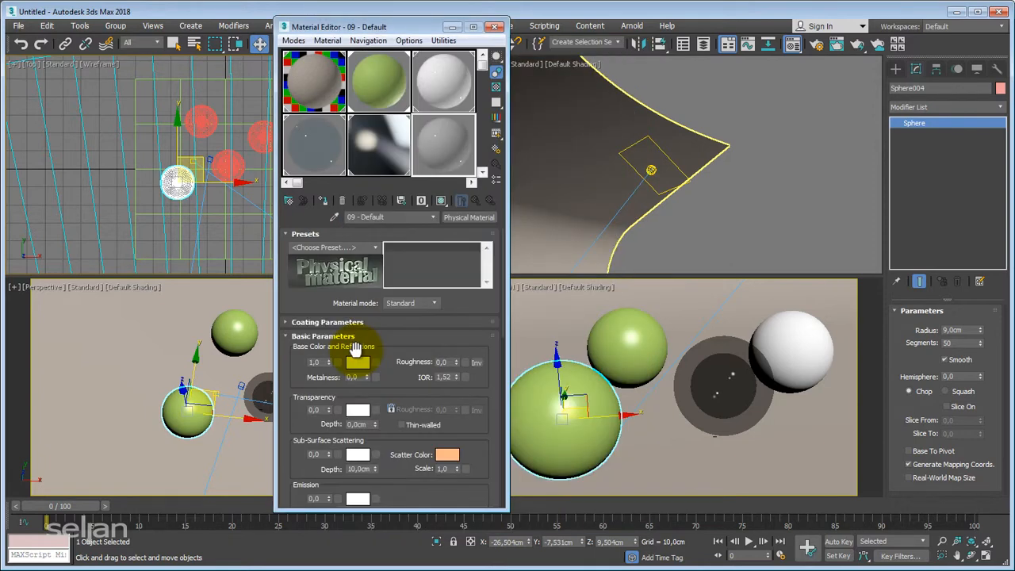
Step: Load the Masonry preset into the new physical material and assign it to the front green sphere
click(374, 248)
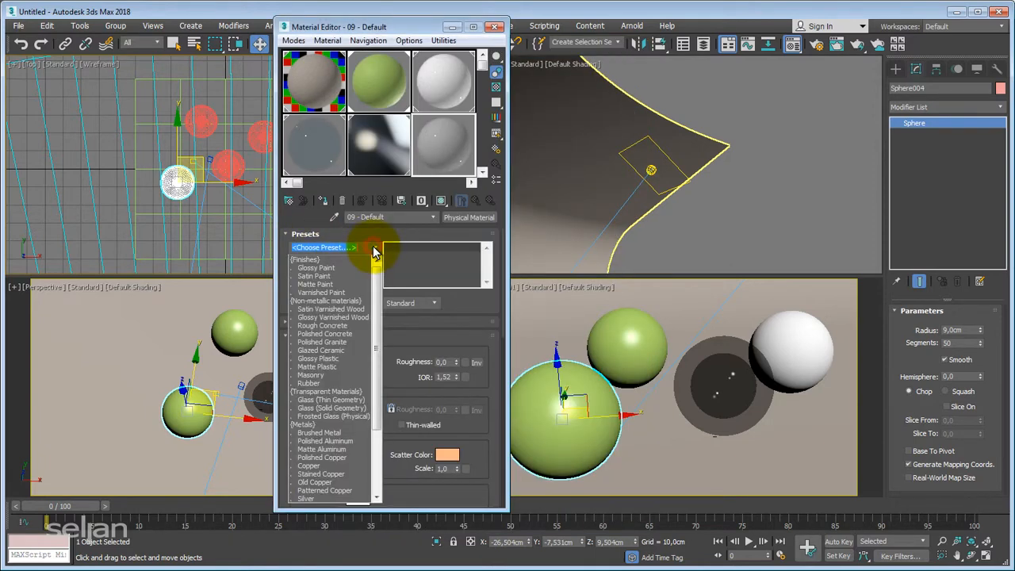
click(316, 376)
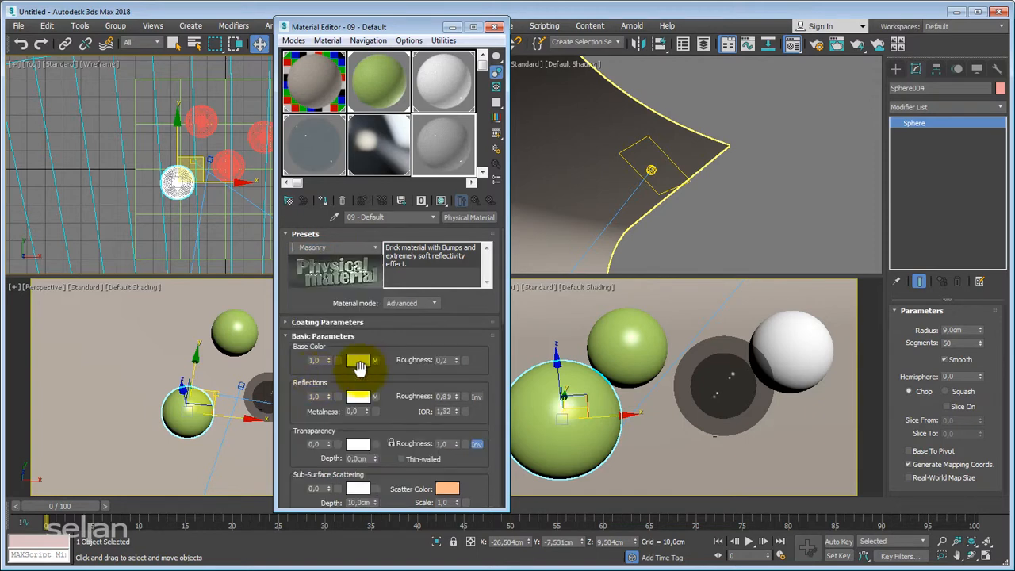
drag(353, 30, 280, 25)
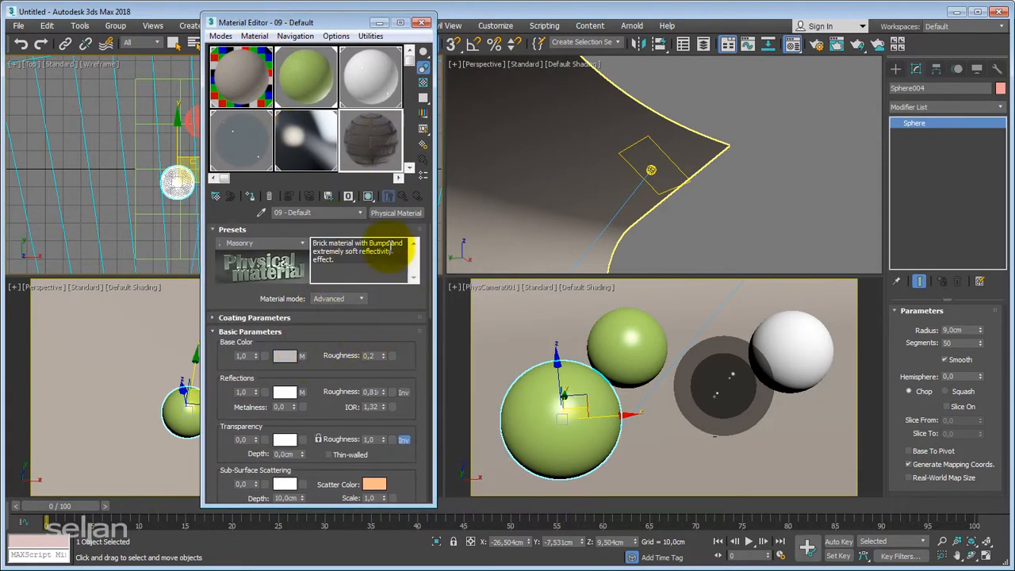
drag(368, 141, 559, 422)
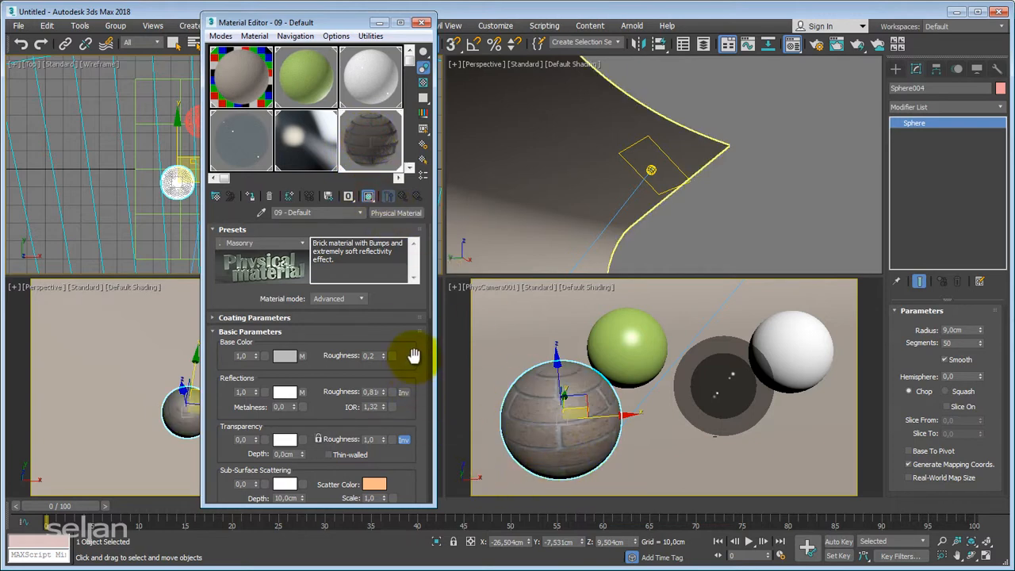
Step: Examine the Masonry material's basic parameters, reflectance settings, and the maps in its Special Maps and Generic Maps
drag(413, 355, 407, 269)
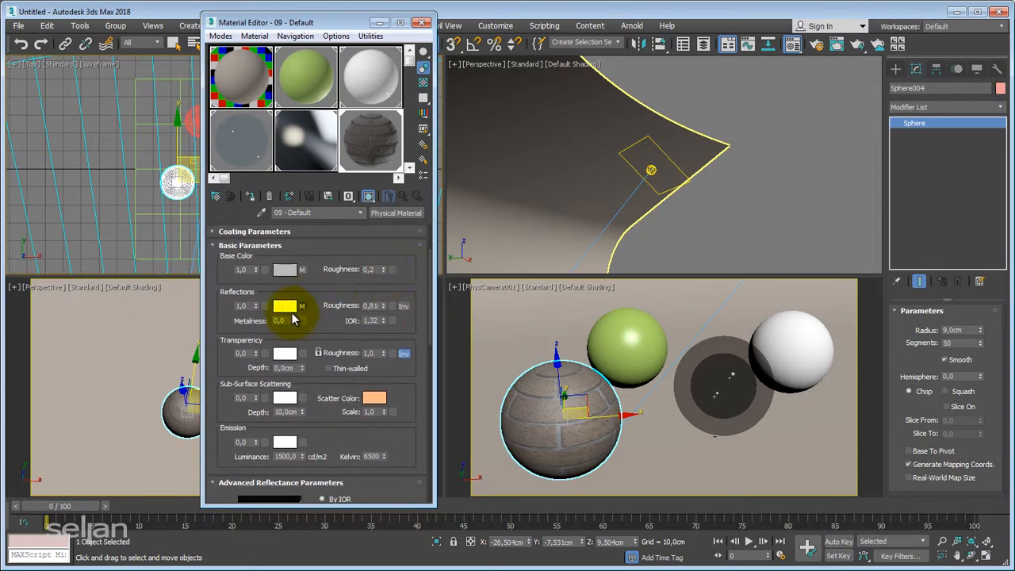
scroll(314, 394, down, 5)
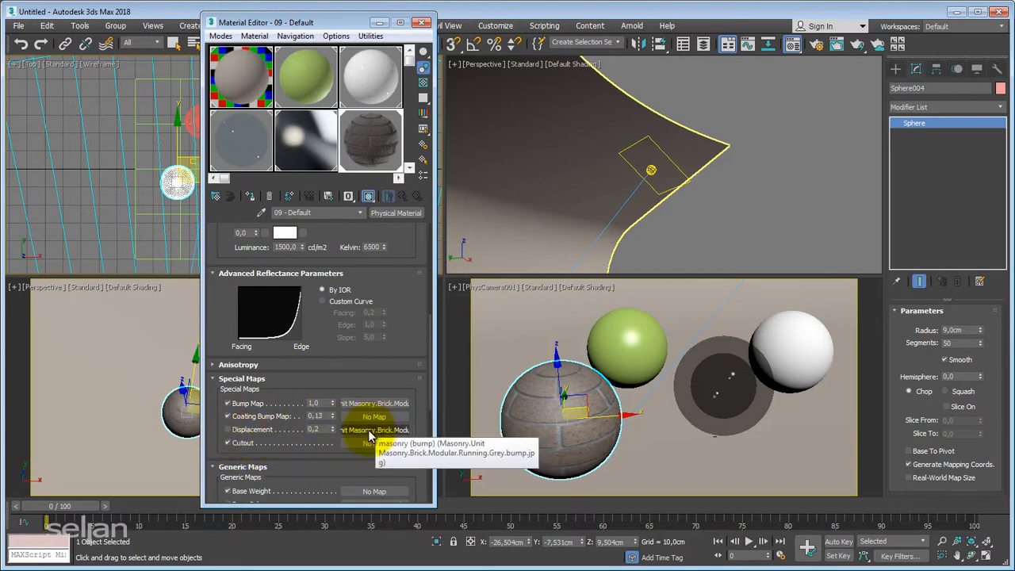
scroll(266, 445, down, 1)
scroll(267, 446, down, 2)
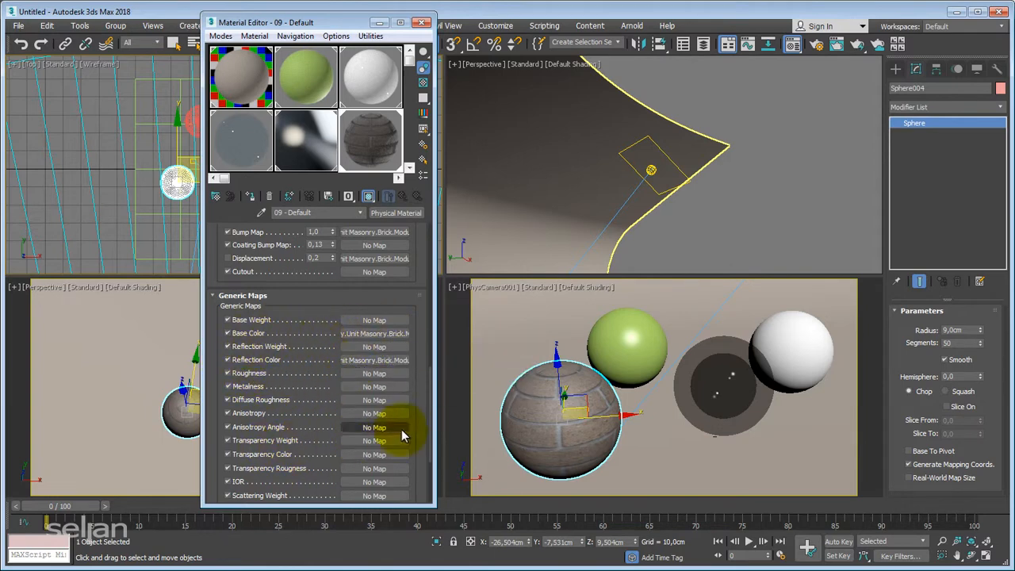
scroll(292, 378, up, 2)
scroll(291, 380, up, 5)
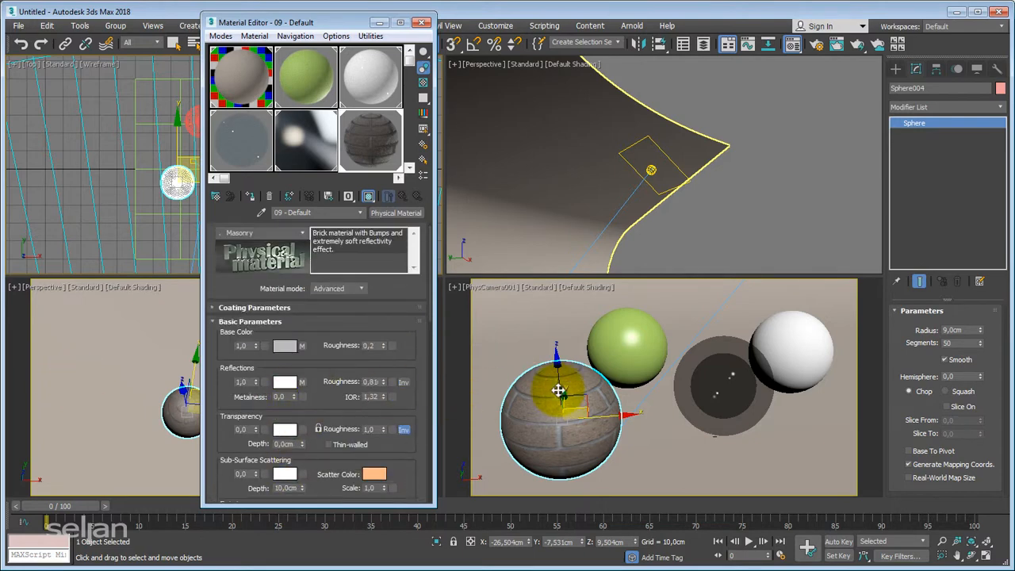
Step: Raise the brick sphere to about Z 11 cm and render the camera view
drag(585, 394, 592, 385)
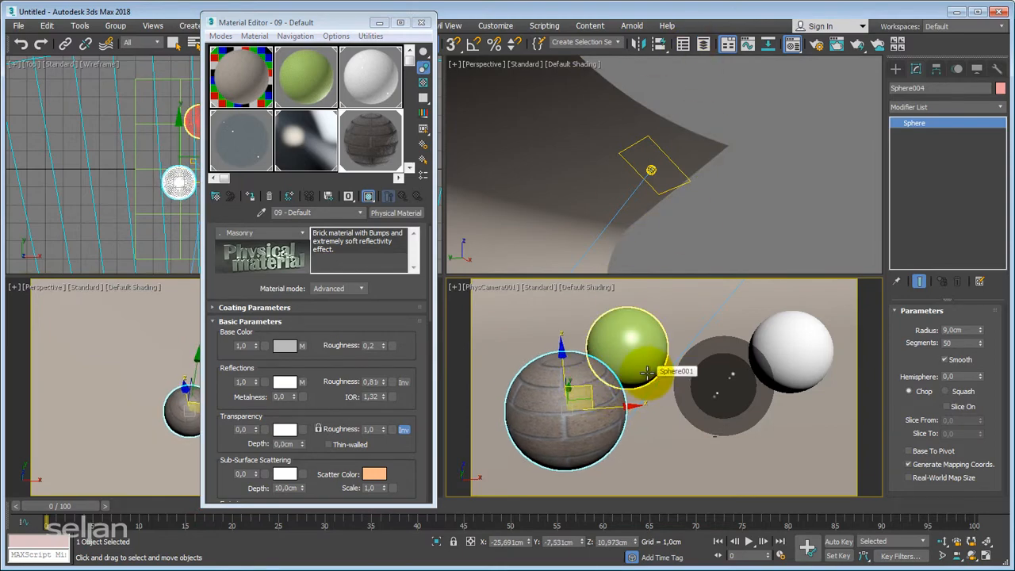
key(shift+q)
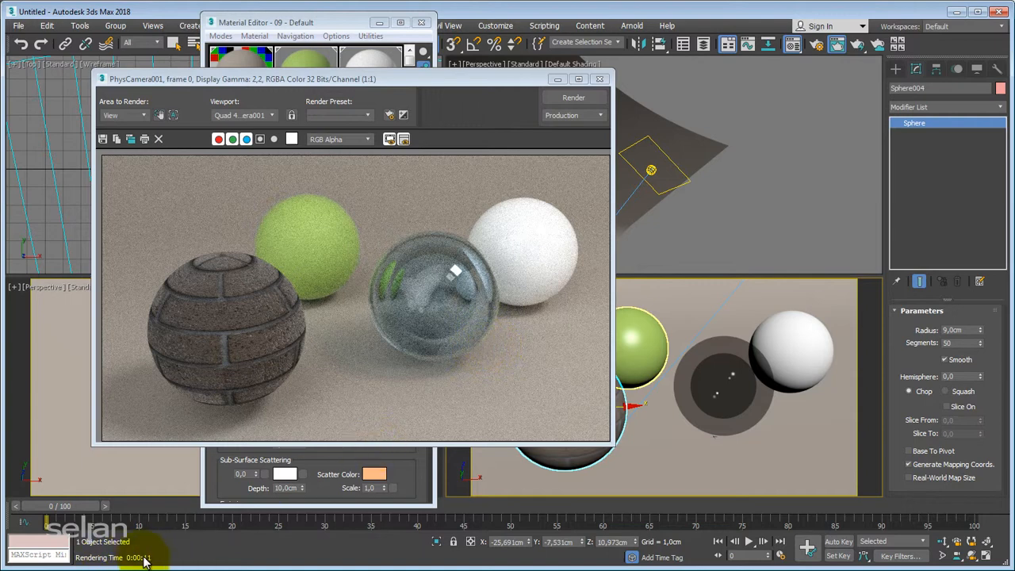
drag(452, 93, 386, 118)
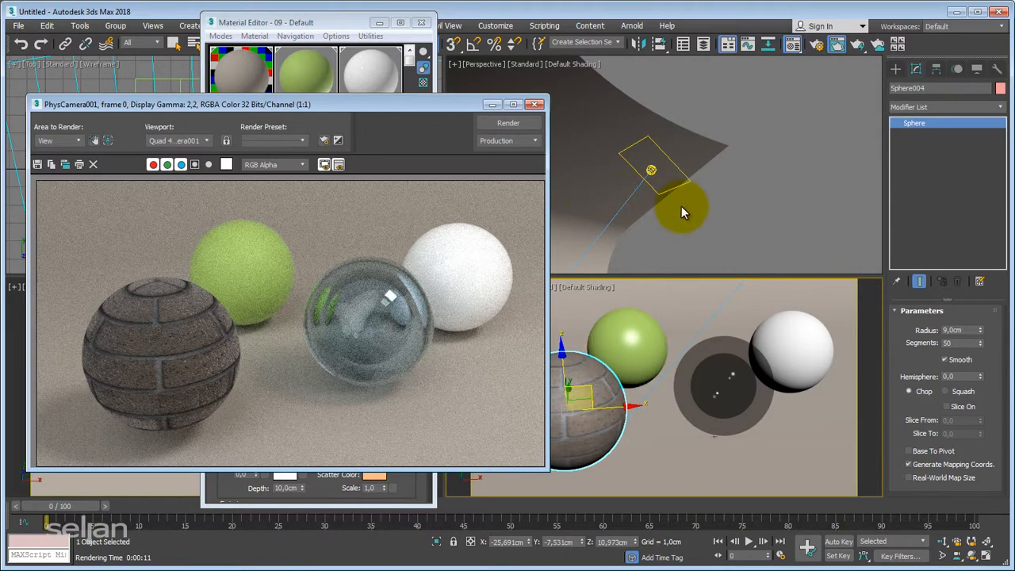
Step: Open Render Setup and raise the ART Renderer's target quality to 26.3 dB, just below Medium
key(F10)
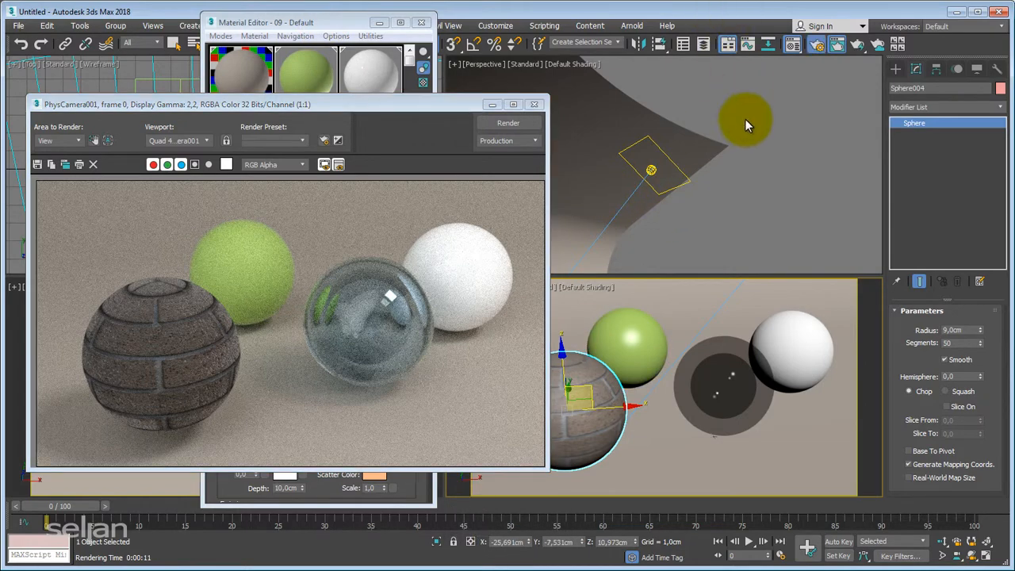
drag(526, 90, 685, 64)
click(577, 170)
drag(636, 219, 659, 220)
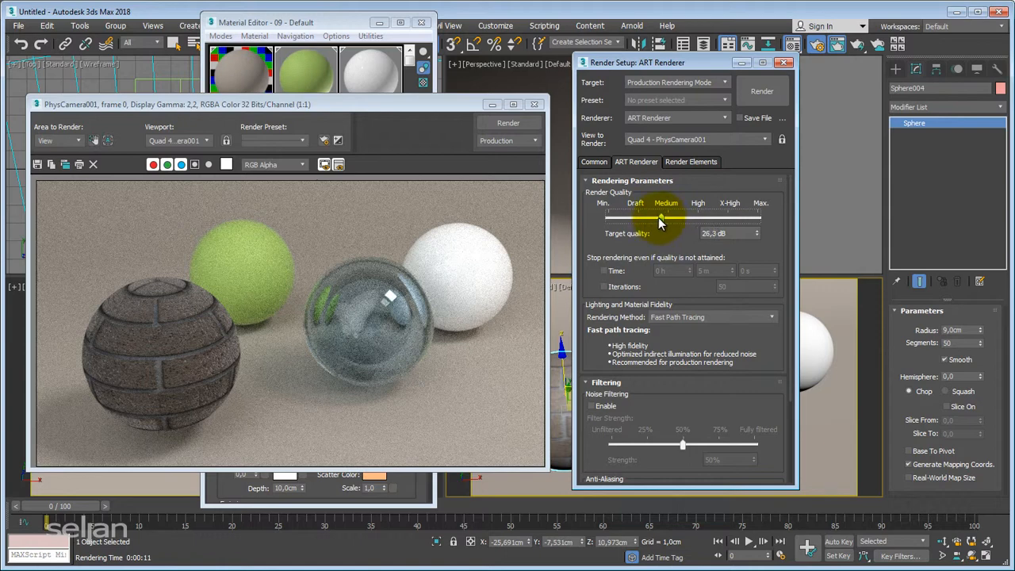
Step: Enable noise filtering in the ART Renderer settings and set its strength to 28%
click(591, 406)
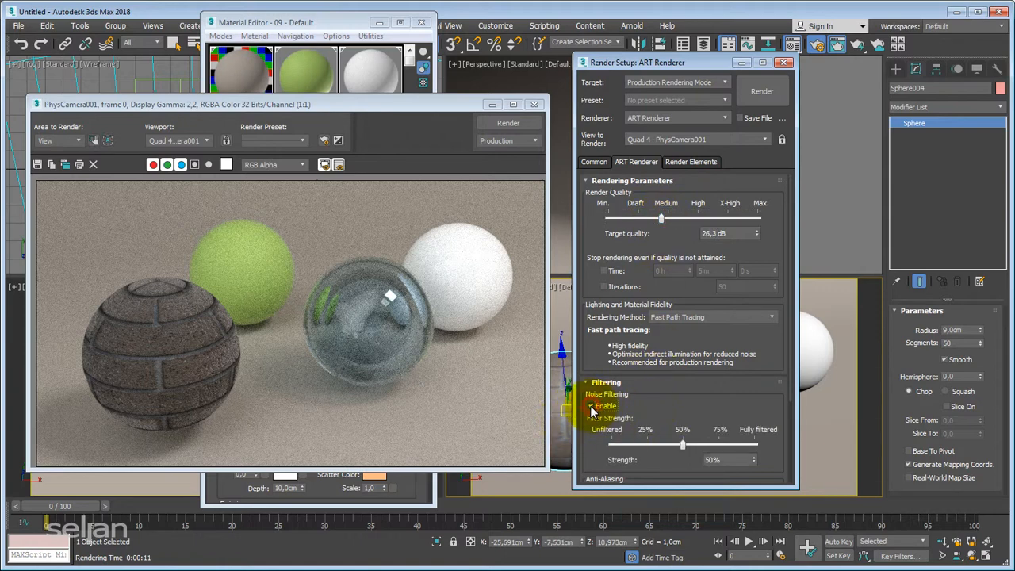
drag(708, 396, 708, 341)
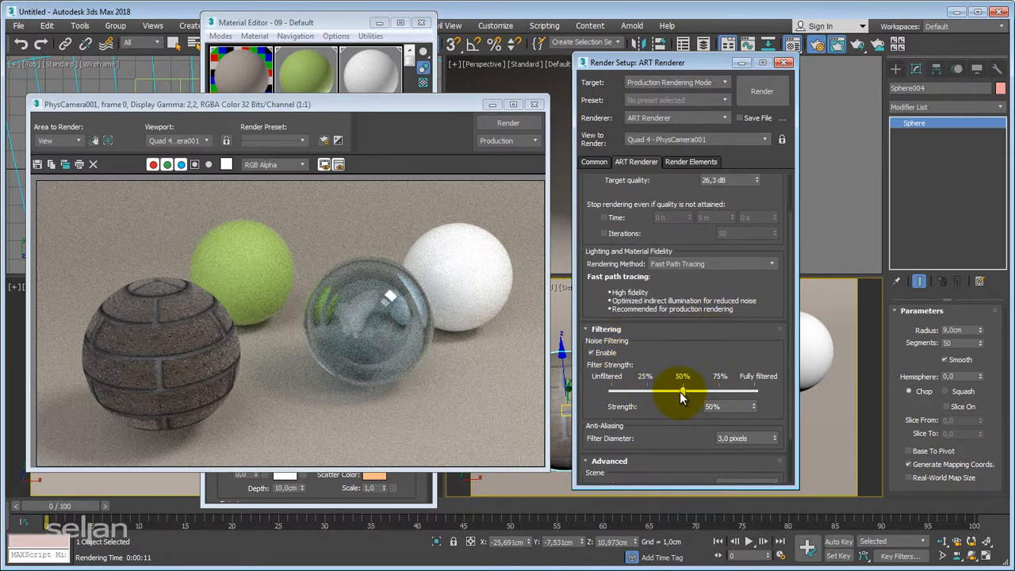
drag(681, 396, 650, 397)
Step: Clone the rendered frame window for comparison and render the camera view again with the new quality settings
click(282, 295)
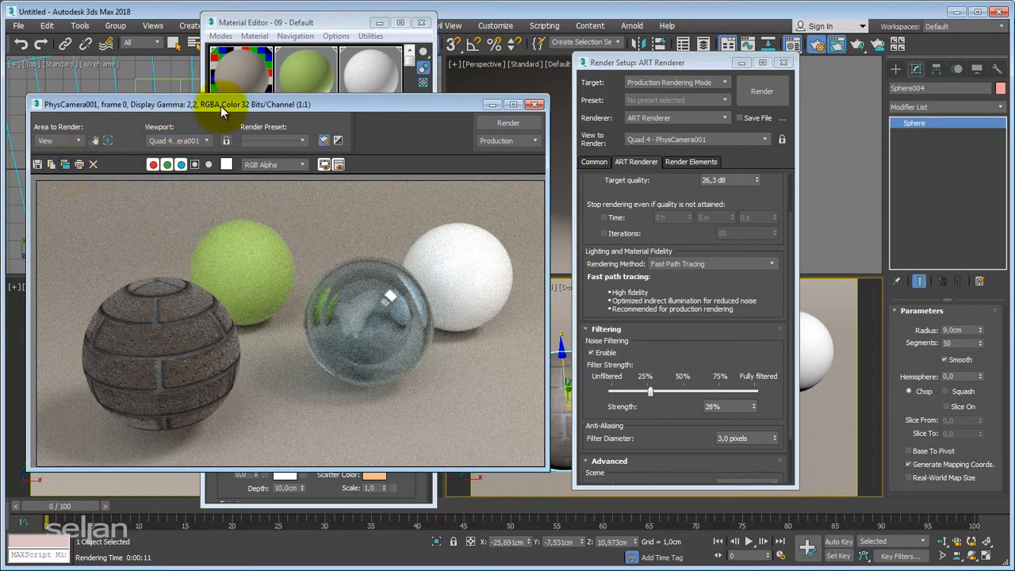
drag(220, 105, 225, 99)
click(67, 156)
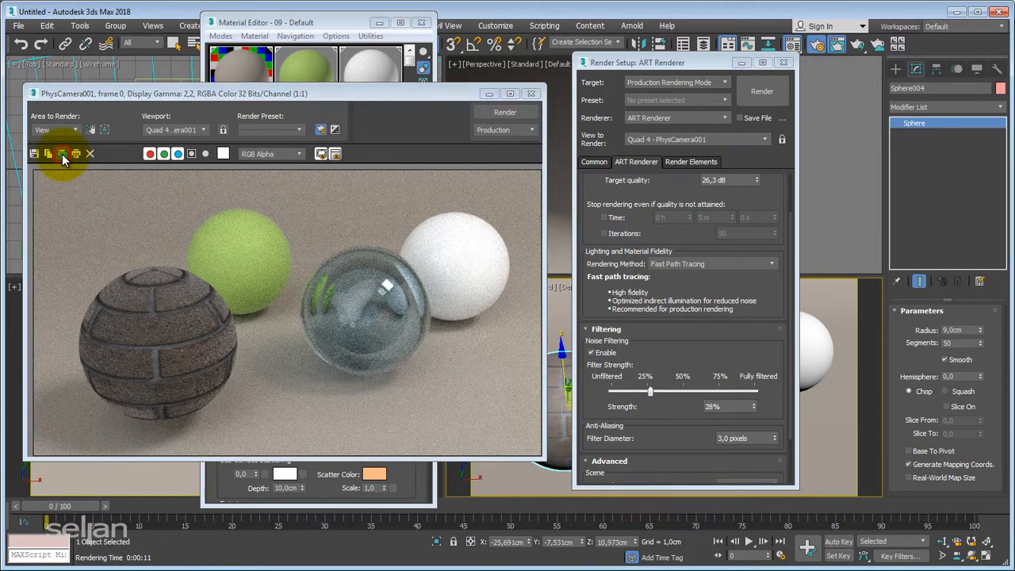
click(665, 70)
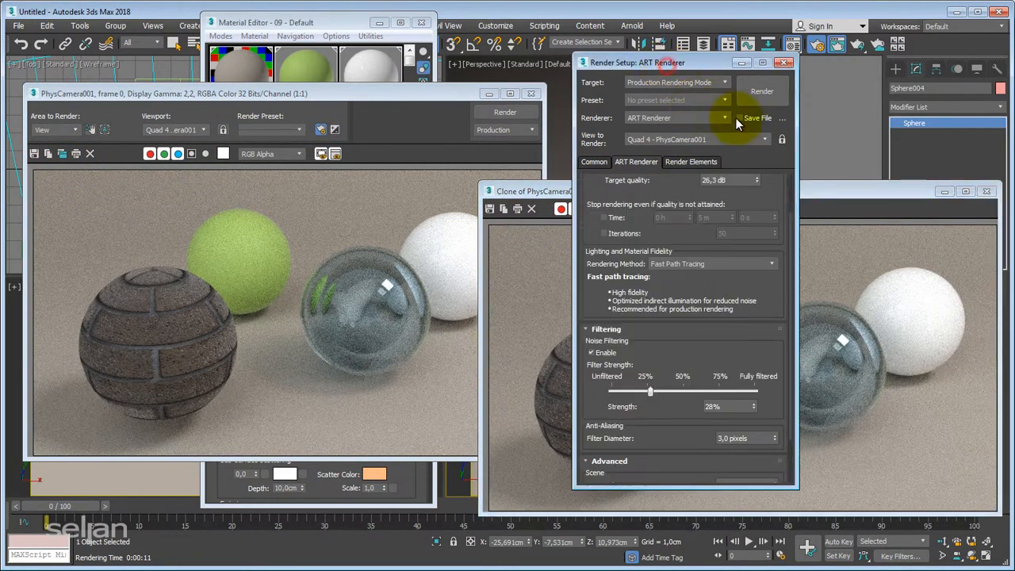
click(761, 94)
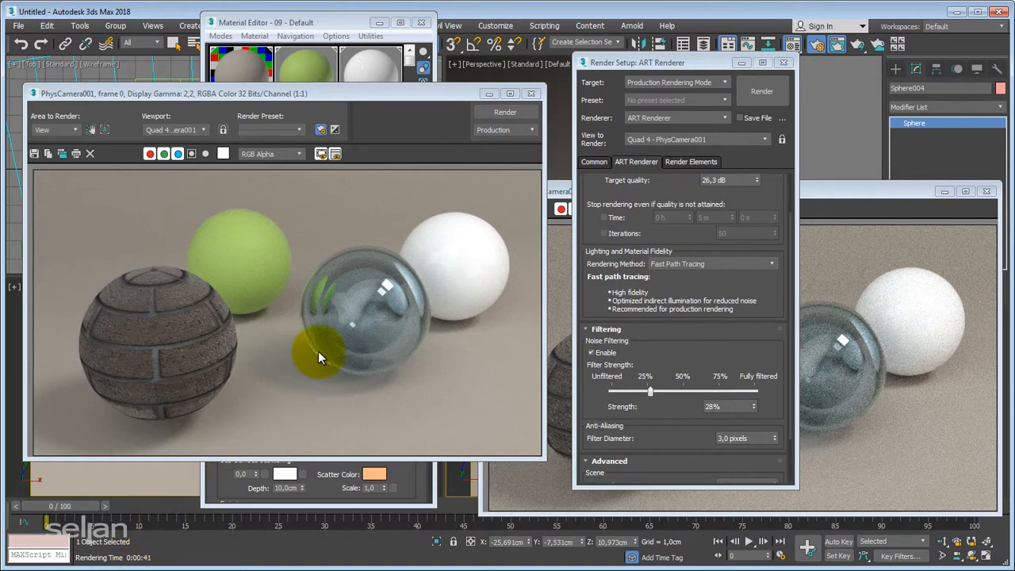
Step: Place the cloned frame beside the new render, compare their noise, and close the clone
drag(662, 62, 645, 60)
click(806, 190)
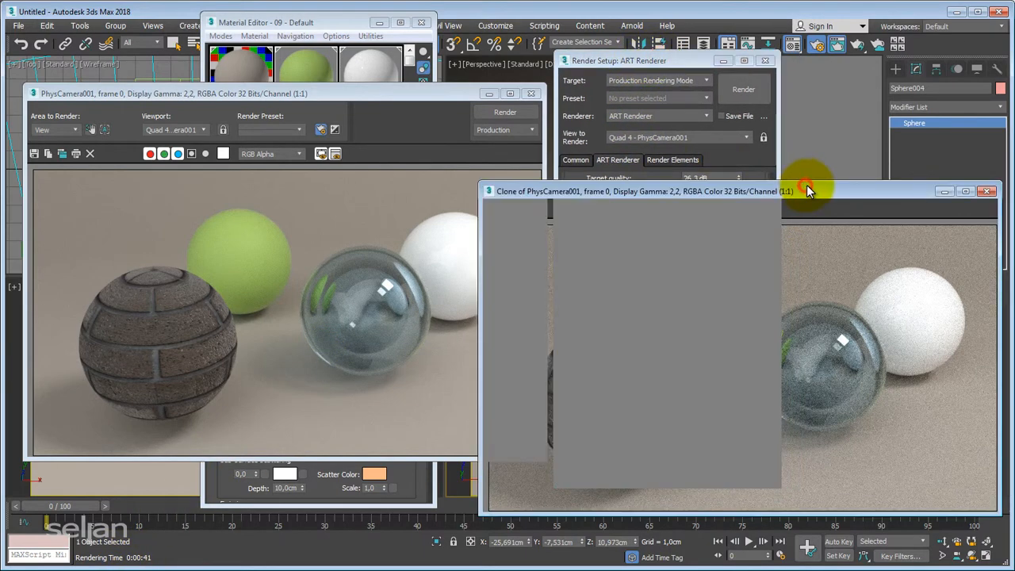
mouse_move(807, 191)
mouse_down()
mouse_move(806, 160)
mouse_move(741, 146)
mouse_move(783, 138)
mouse_move(770, 136)
mouse_move(798, 169)
mouse_move(786, 157)
mouse_up()
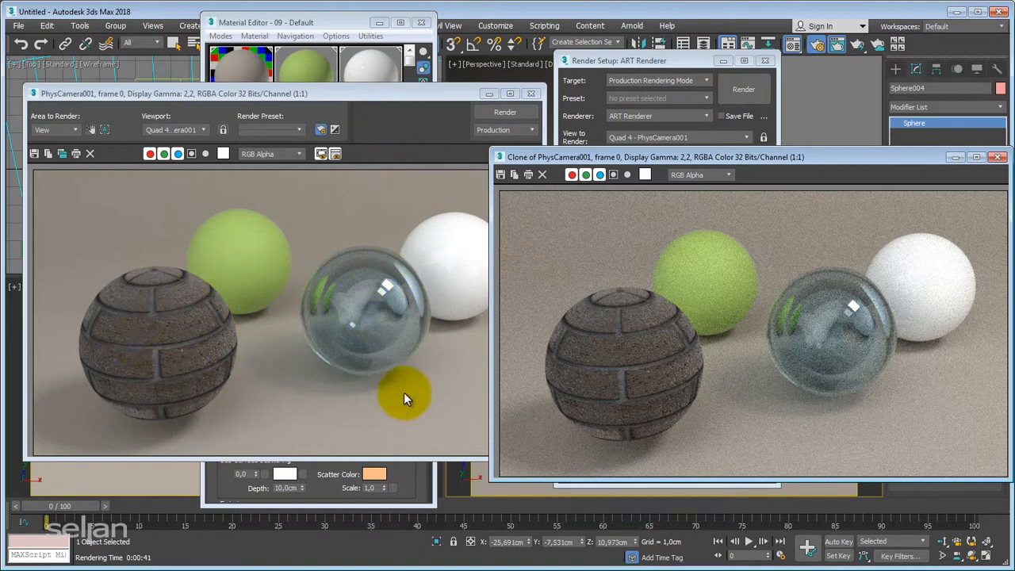
drag(850, 173, 687, 170)
click(838, 158)
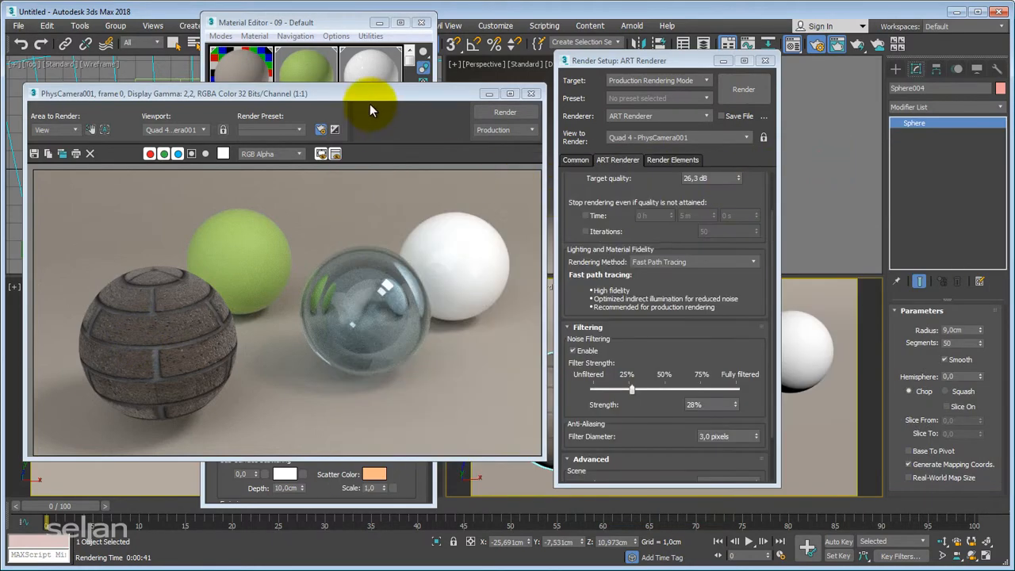
Step: Close Render Setup and the rendered frame, and return to the brick material's Special Maps in the Material Editor
drag(373, 92, 376, 100)
click(625, 61)
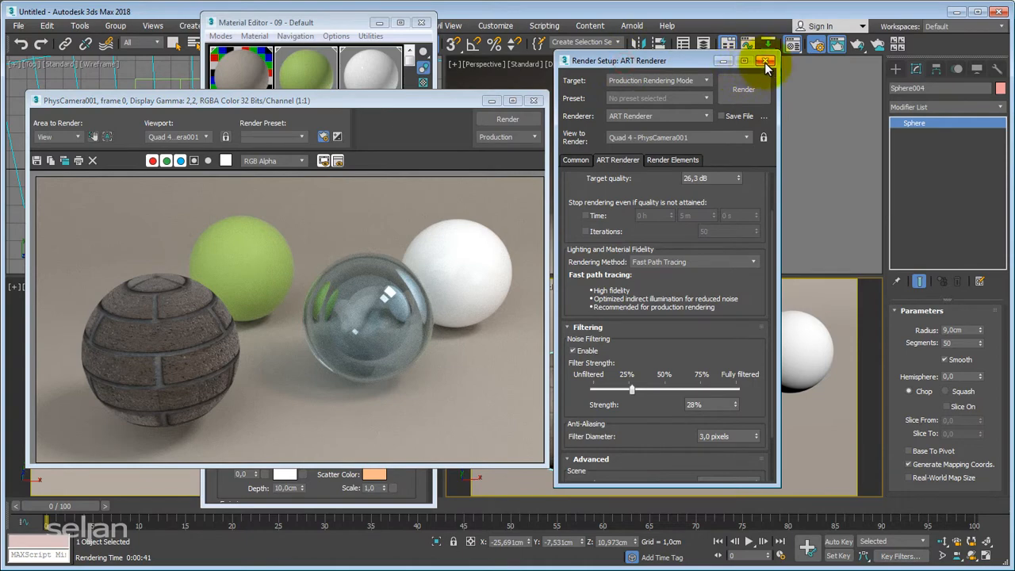
click(766, 62)
drag(395, 105, 478, 102)
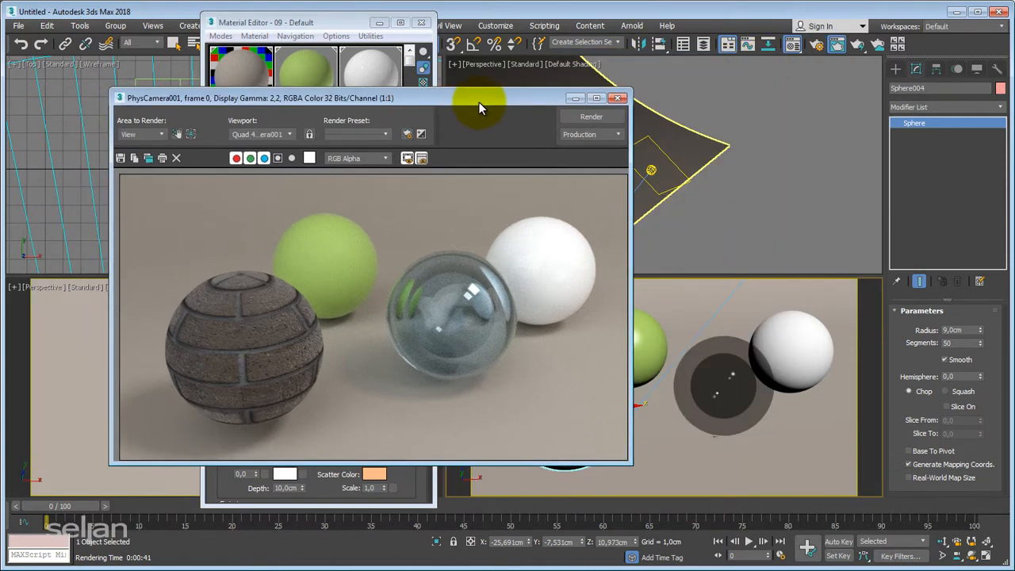
click(618, 97)
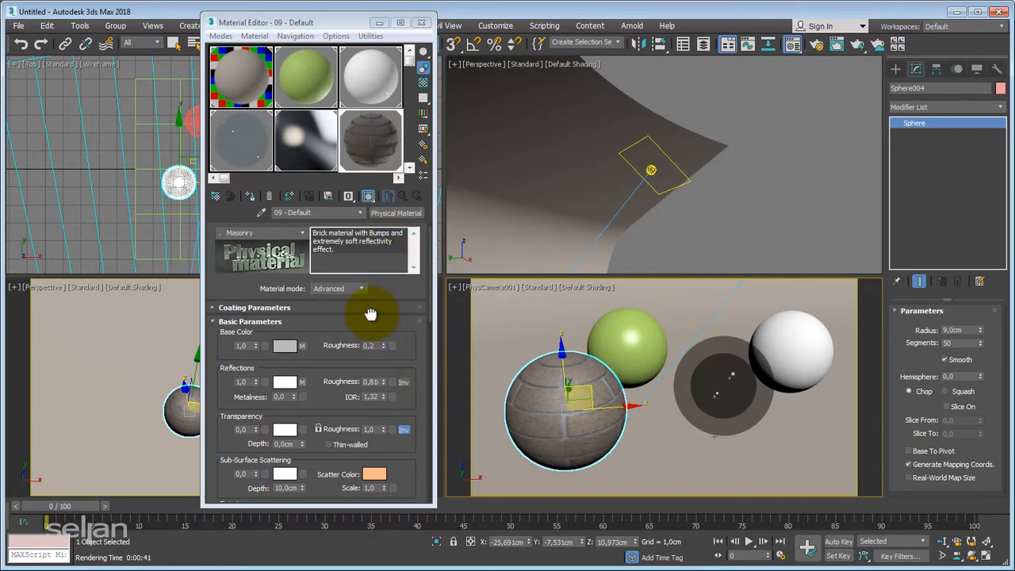
scroll(370, 410, down, 10)
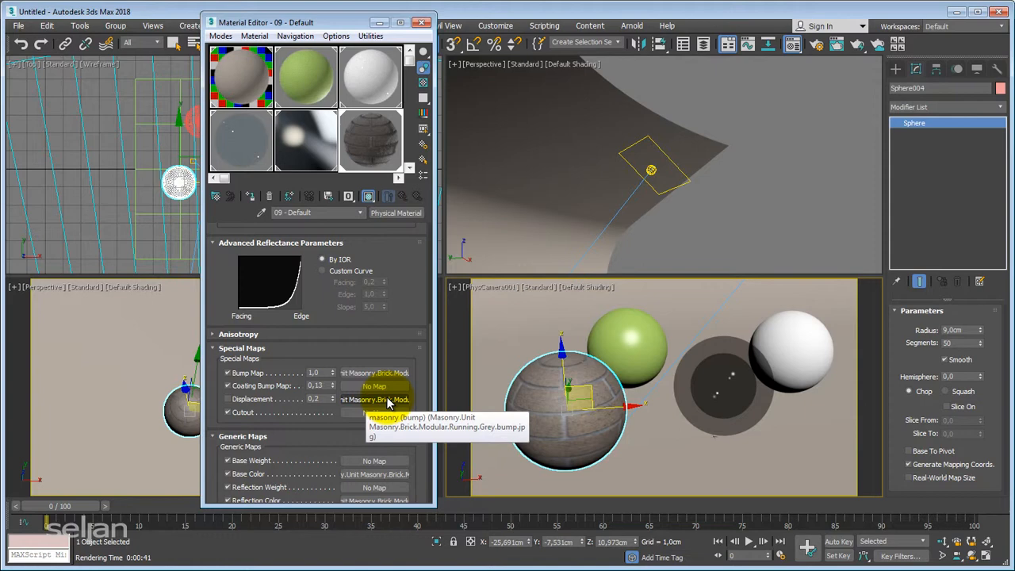
Step: Enable the brick material's Displacement map and inspect its enlarged sample preview, closing the preview when done
click(227, 400)
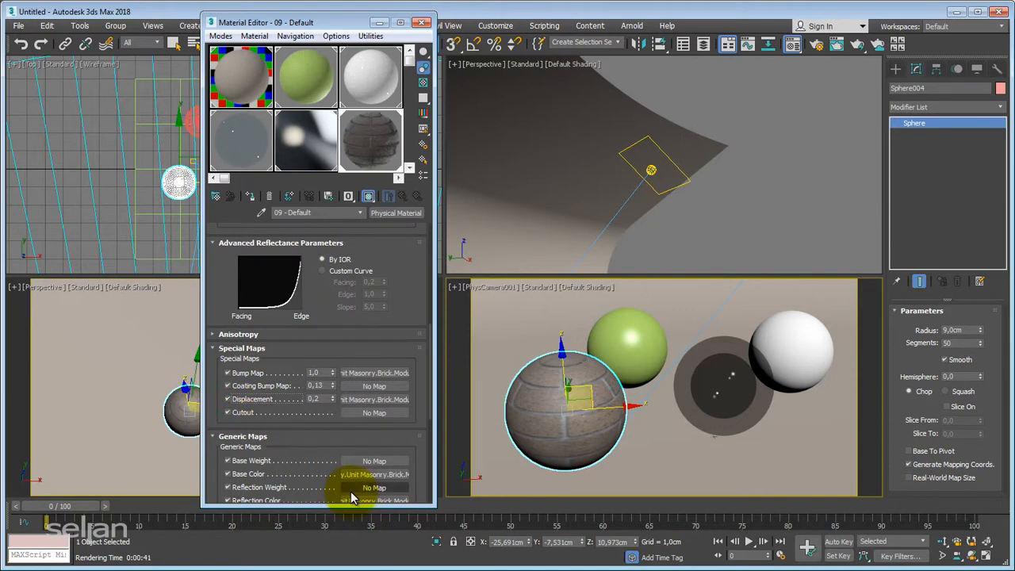
double_click(376, 144)
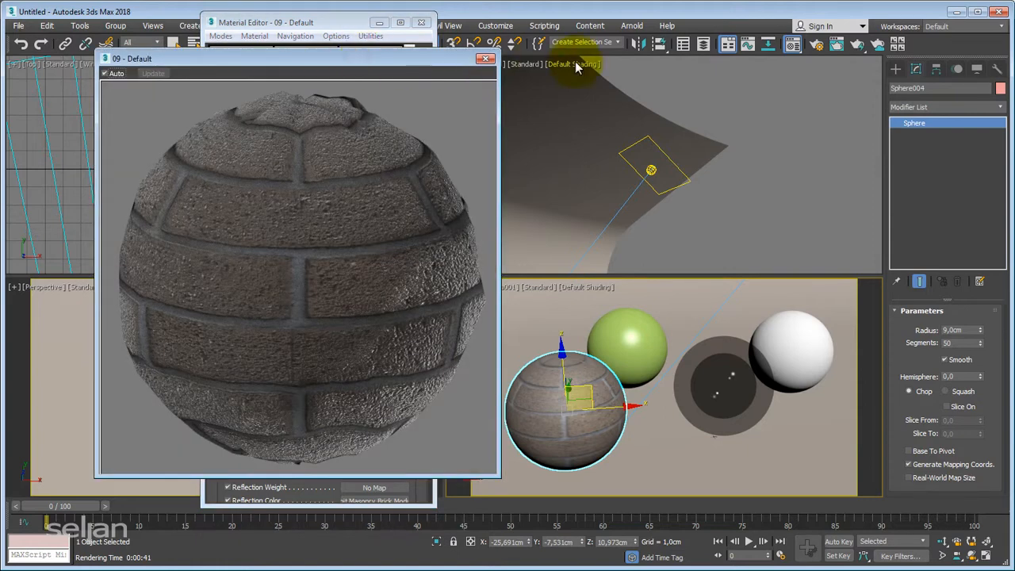
drag(408, 63, 671, 70)
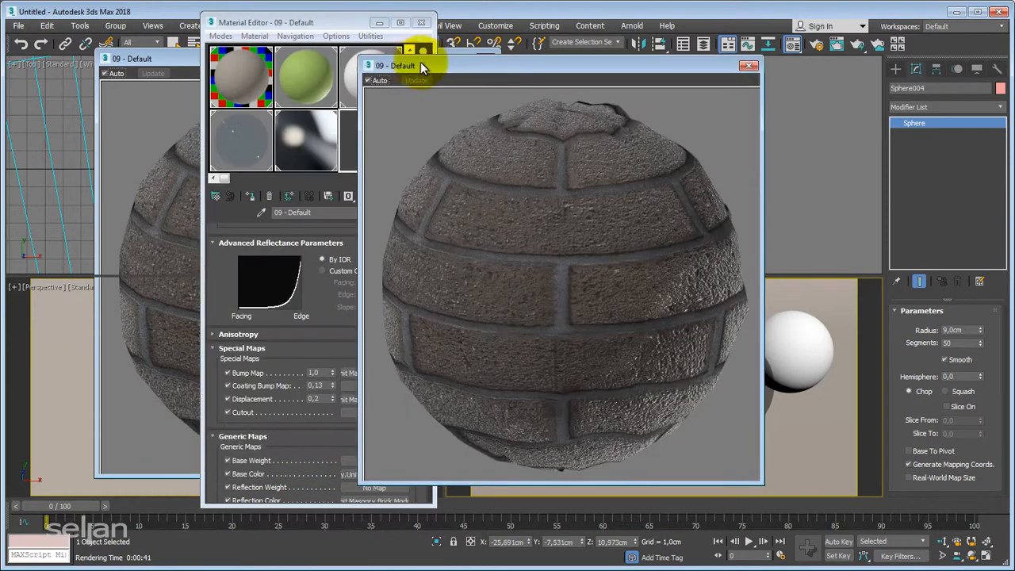
drag(437, 62, 459, 45)
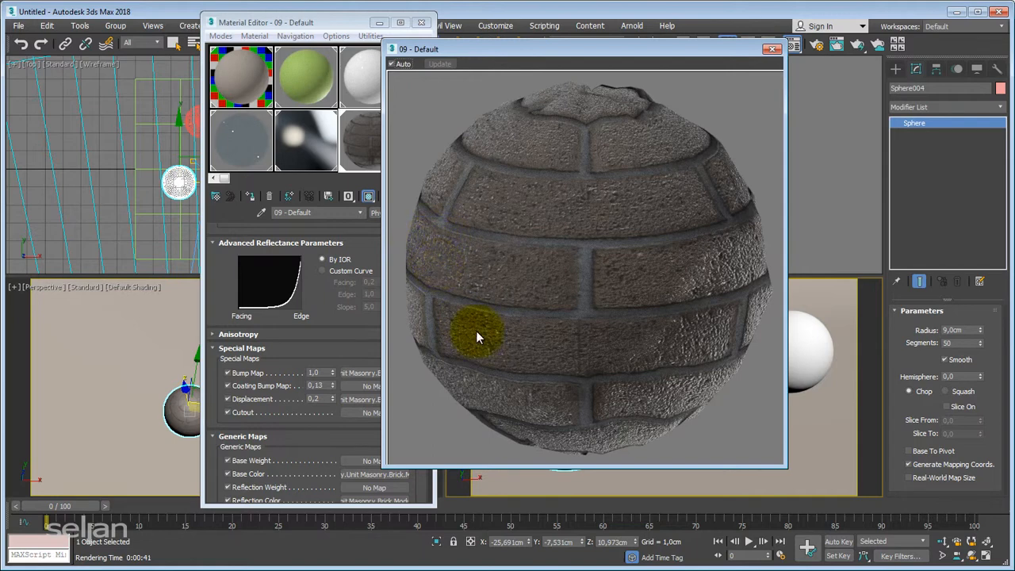
click(772, 48)
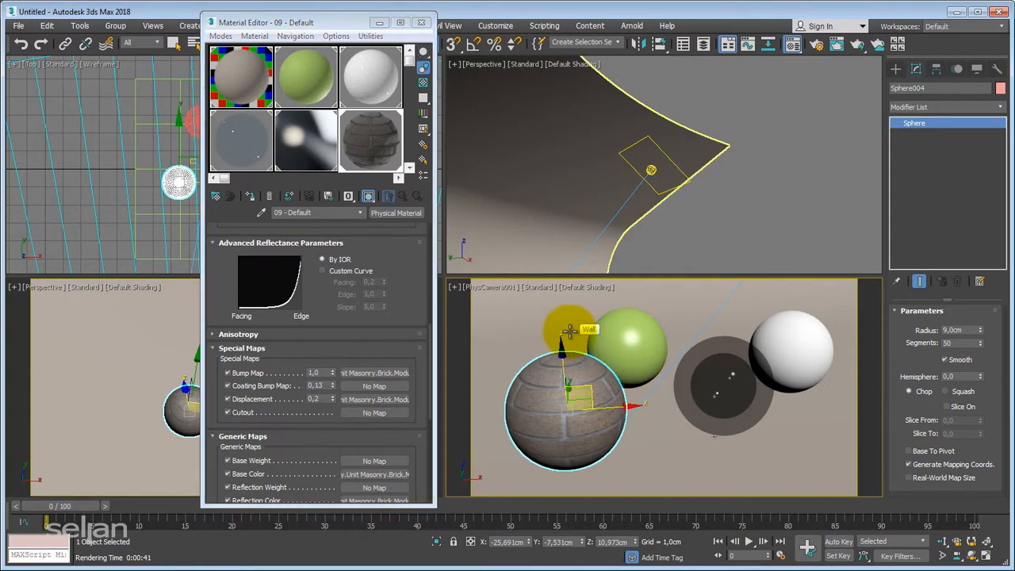
Step: Render the camera view to check the brick sphere's displacement up close, stopping the render early and closing the frame
key(shift+q)
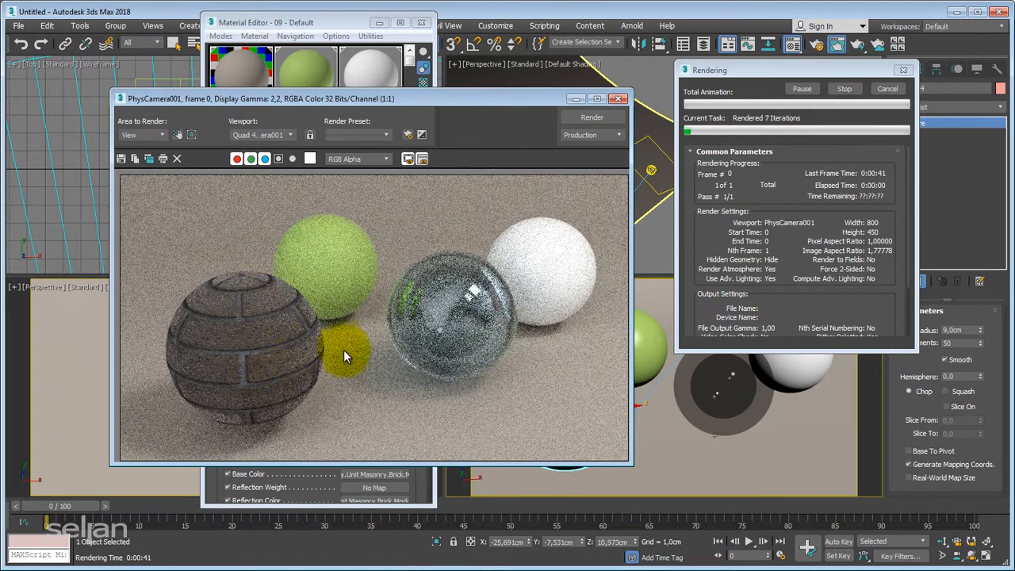
scroll(262, 287, up, 2)
scroll(340, 276, up, 1)
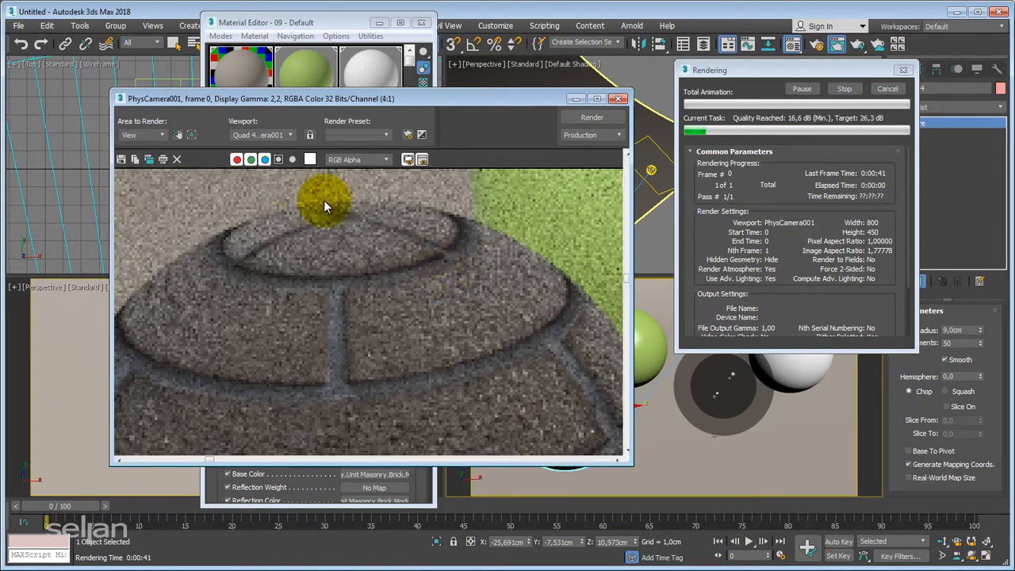
click(778, 69)
click(855, 101)
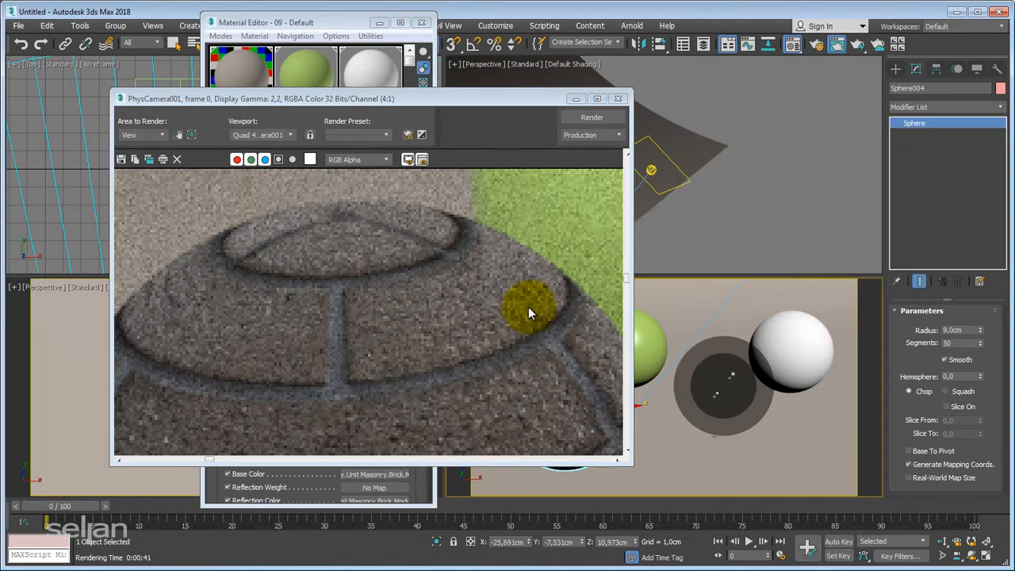
scroll(352, 262, down, 3)
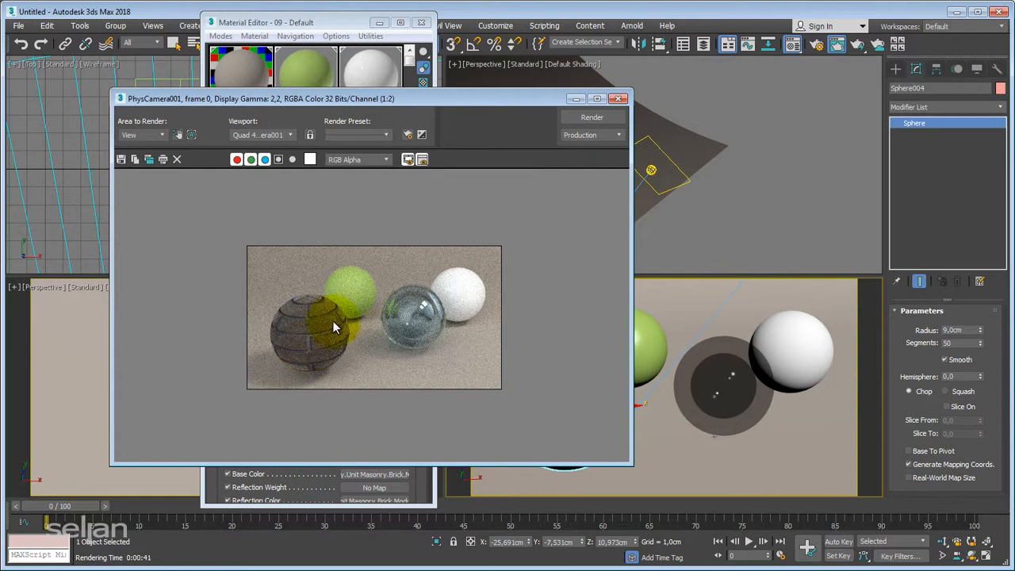
click(619, 98)
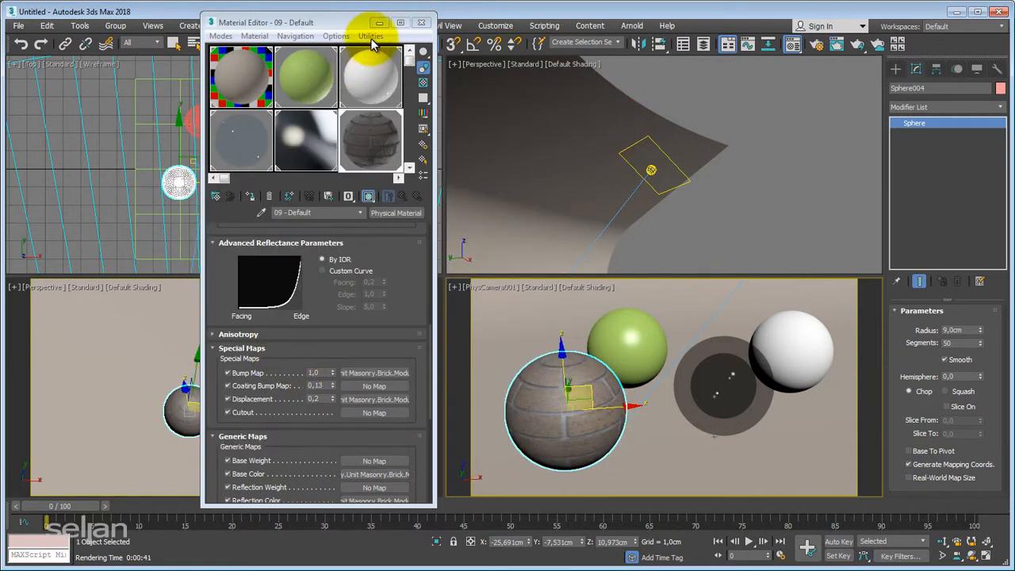
Step: Close the Material Editor and reposition the brick sphere to about X -22.5, Y -3.6 cm and the green sphere to X -7.3, Y 30.6 cm
drag(362, 27, 338, 25)
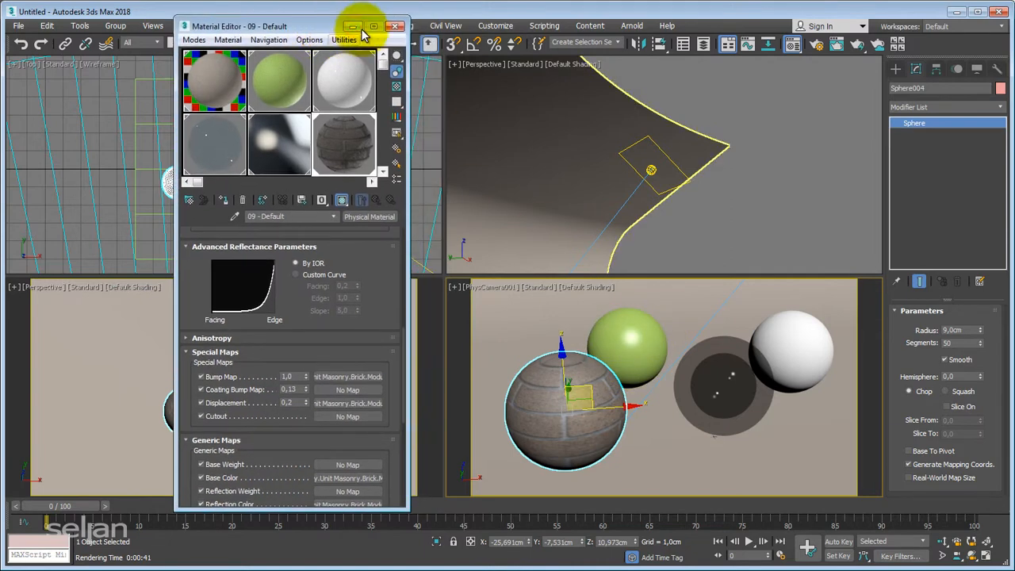
click(404, 22)
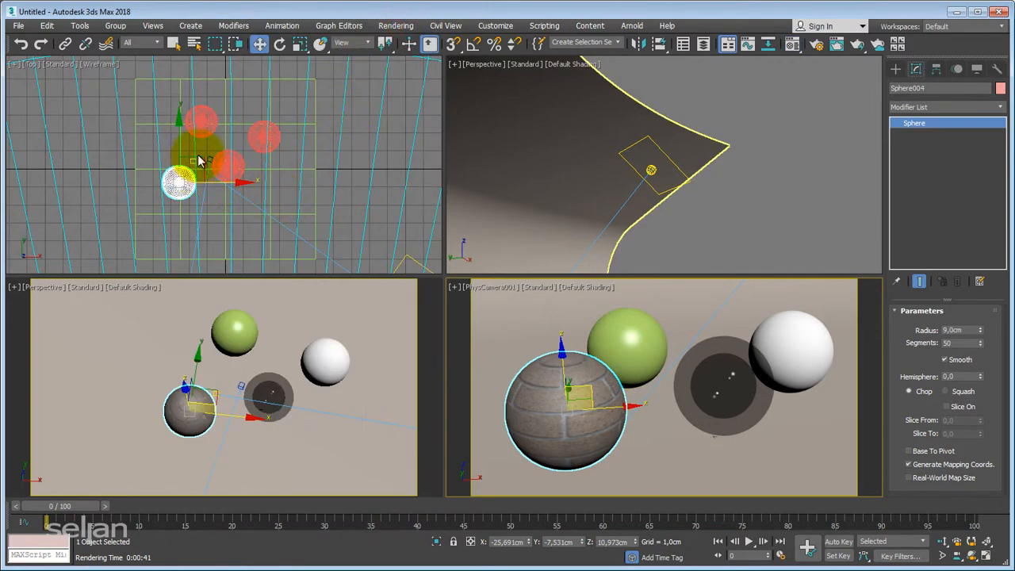
mouse_move(200, 165)
mouse_down()
mouse_move(206, 140)
mouse_move(206, 153)
mouse_up()
click(203, 118)
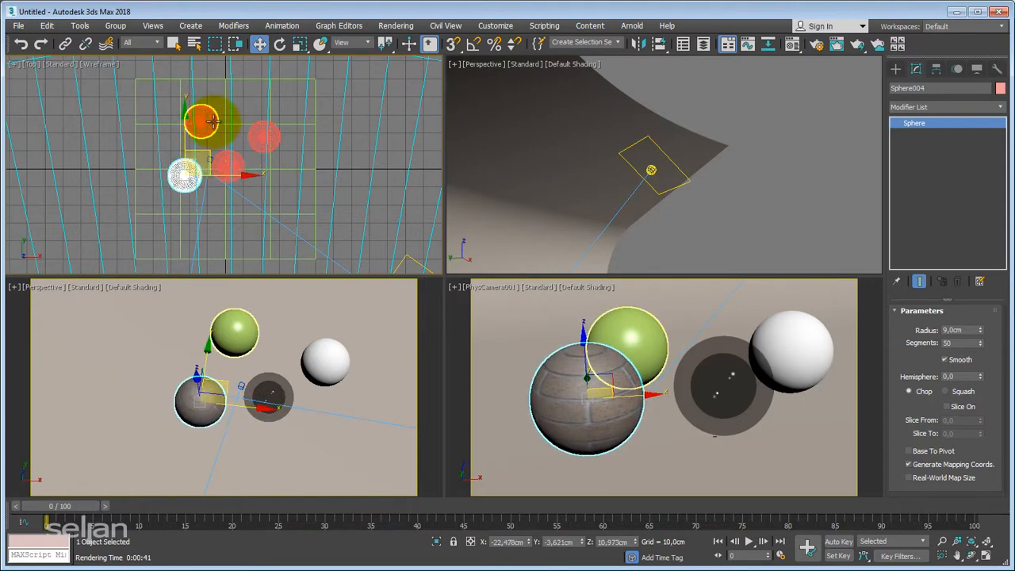
drag(226, 100, 238, 92)
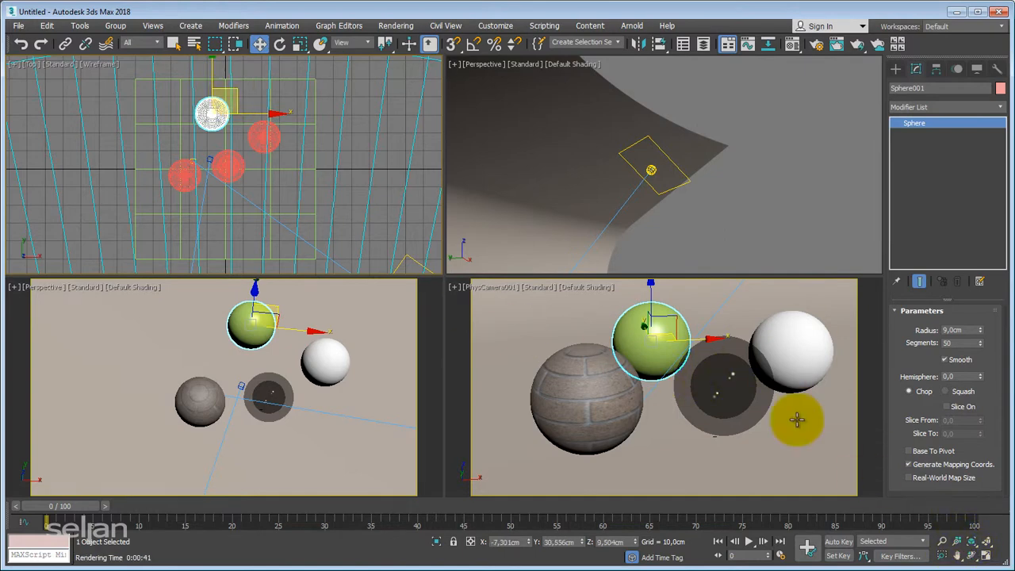
Step: Reframe the camera view slightly, select the brick sphere, and display edged faces in that view
middle_drag(659, 329, 645, 336)
click(607, 414)
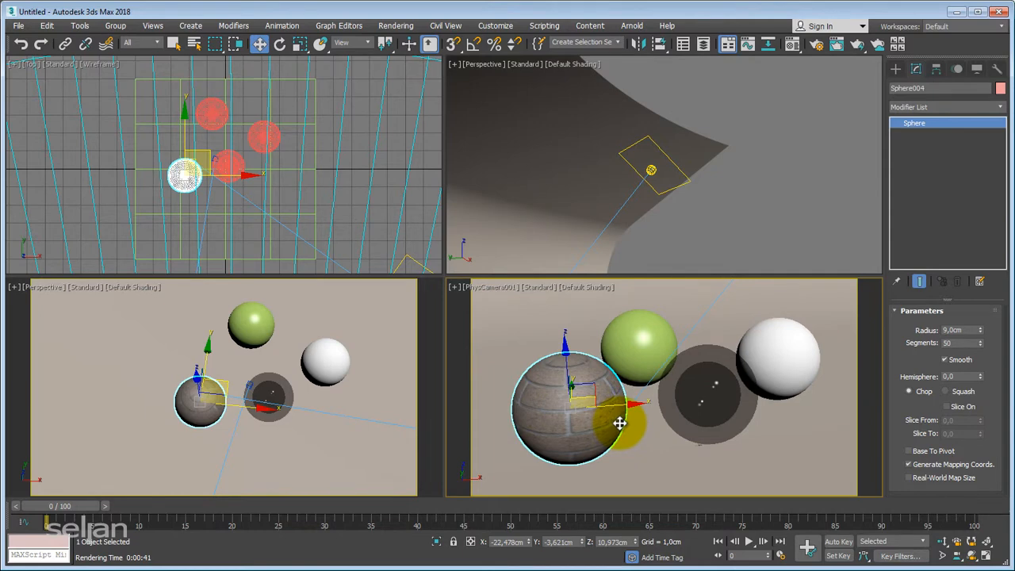
key(F4)
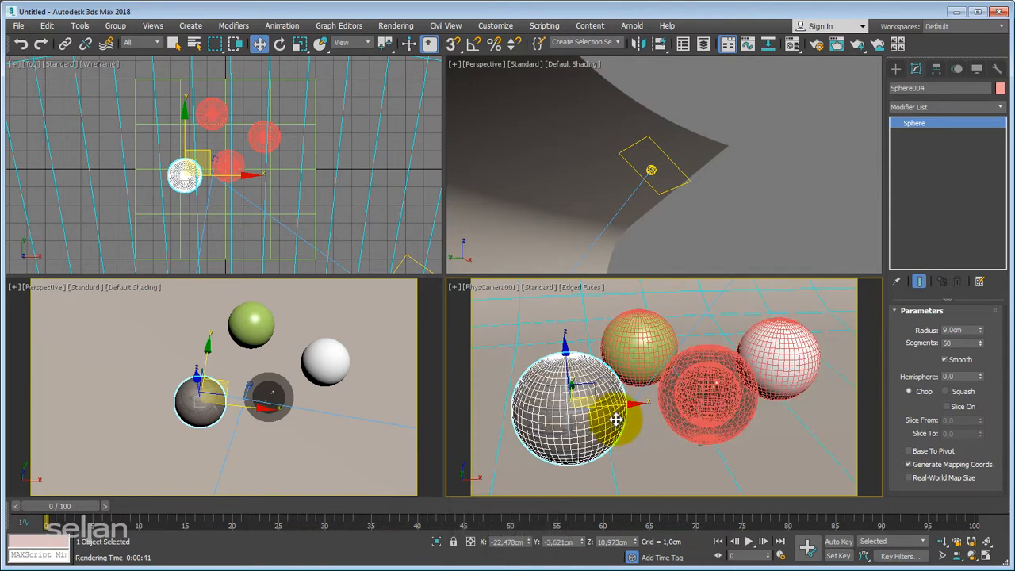
Step: Add a TurboSmooth modifier to the brick sphere
click(923, 107)
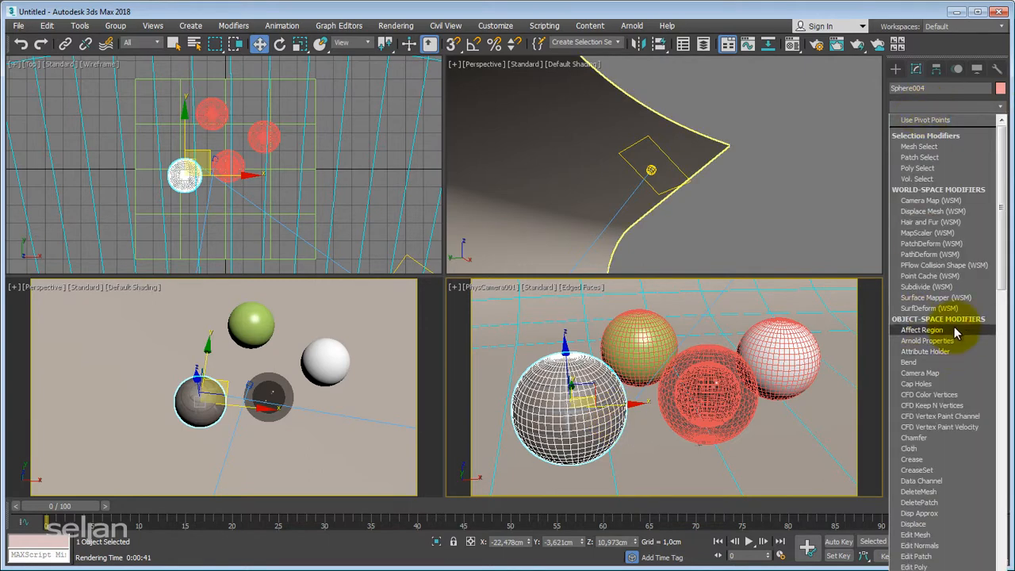
key(t)
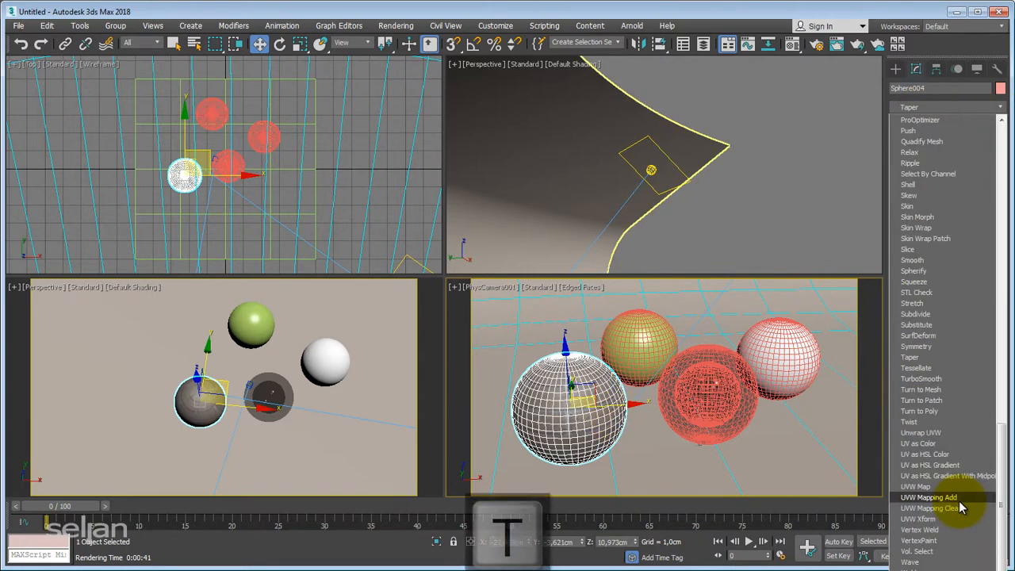
click(939, 379)
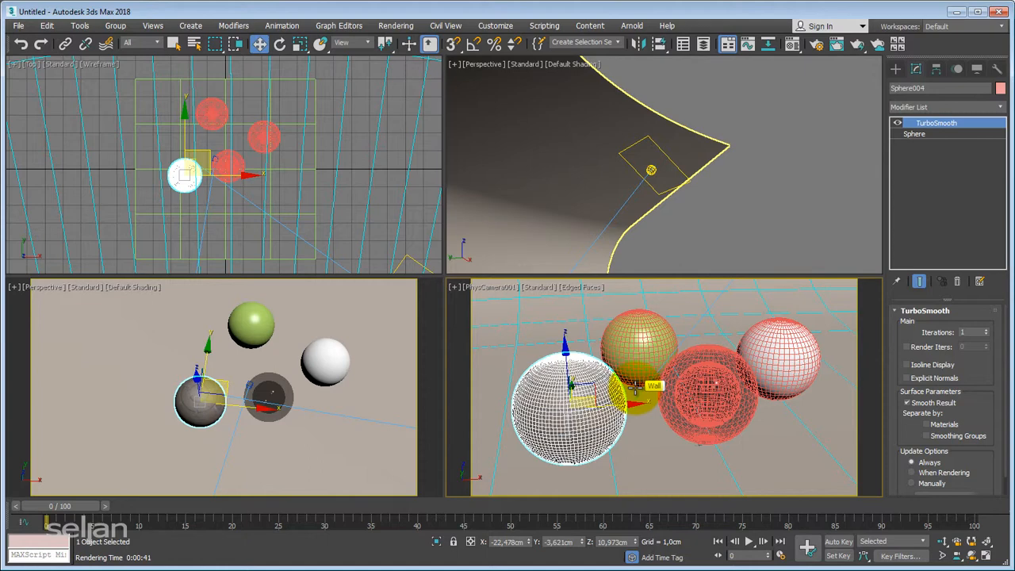
Step: Render the camera view, examine the brick sphere's displacement detail and silhouette with TurboSmooth applied, and close the rendered frame
key(F9)
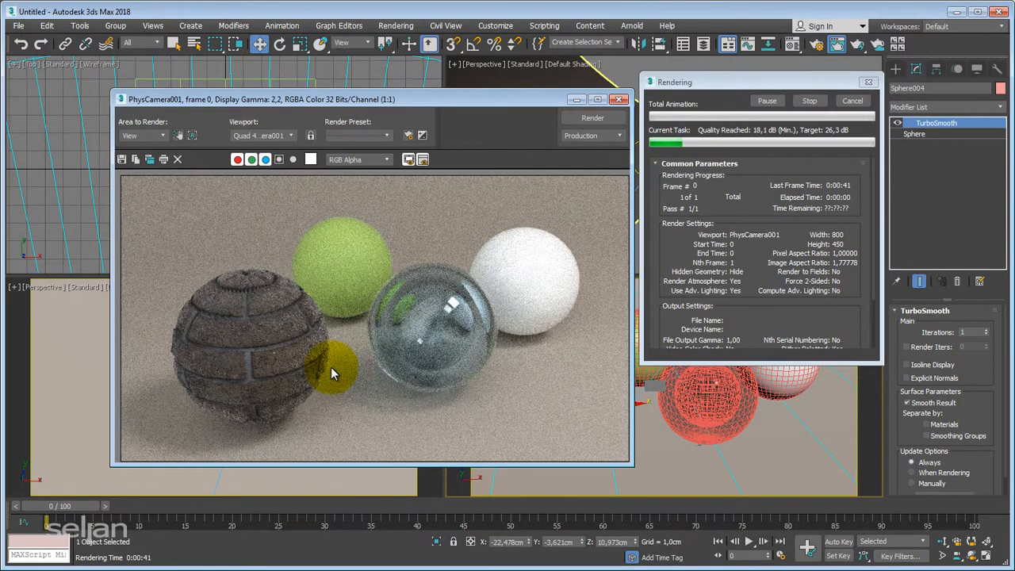
scroll(233, 311, up, 1)
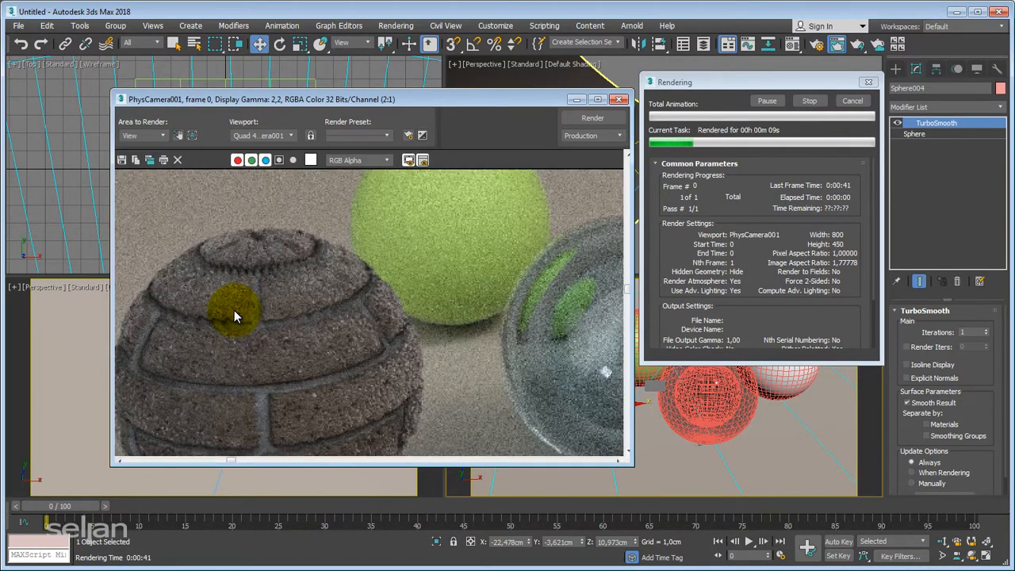
middle_drag(359, 374, 367, 275)
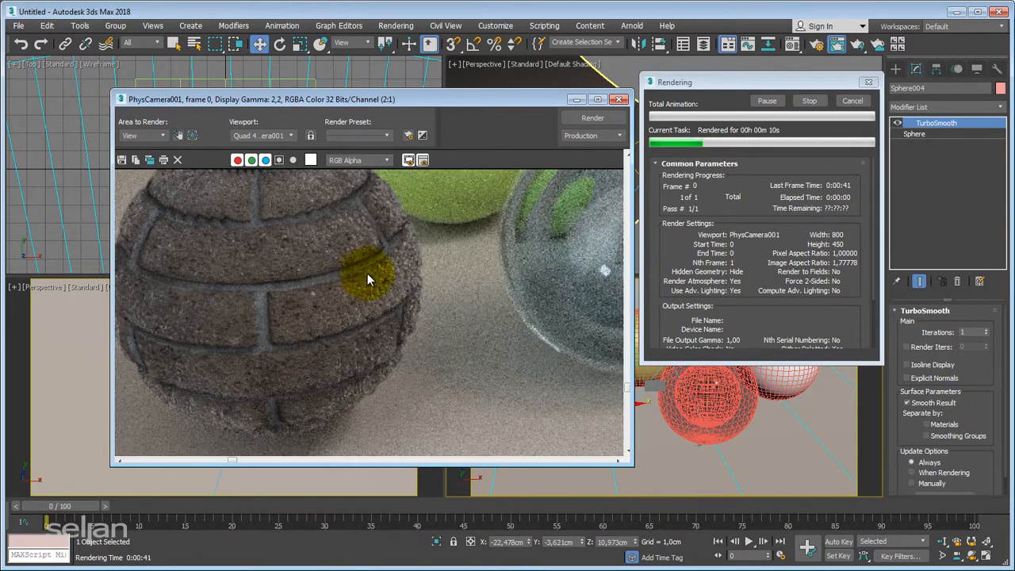
middle_drag(268, 265, 394, 273)
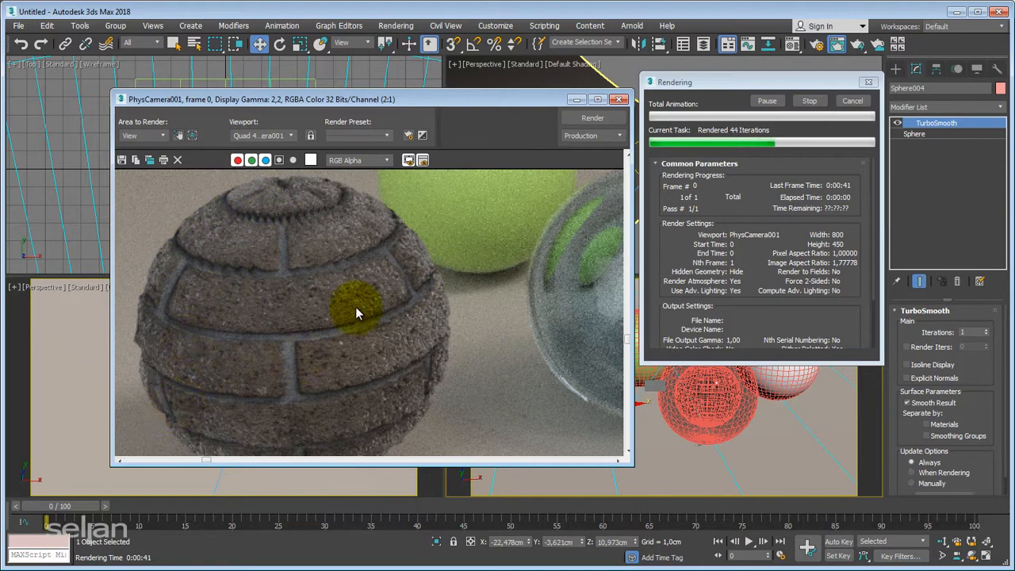
scroll(358, 306, down, 1)
scroll(249, 321, up, 1)
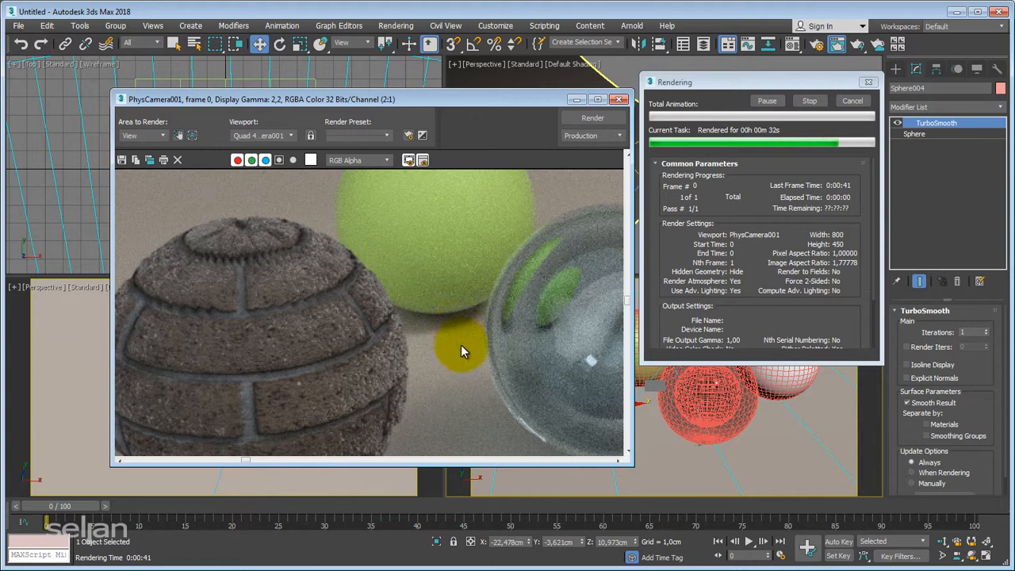
middle_drag(460, 344, 474, 323)
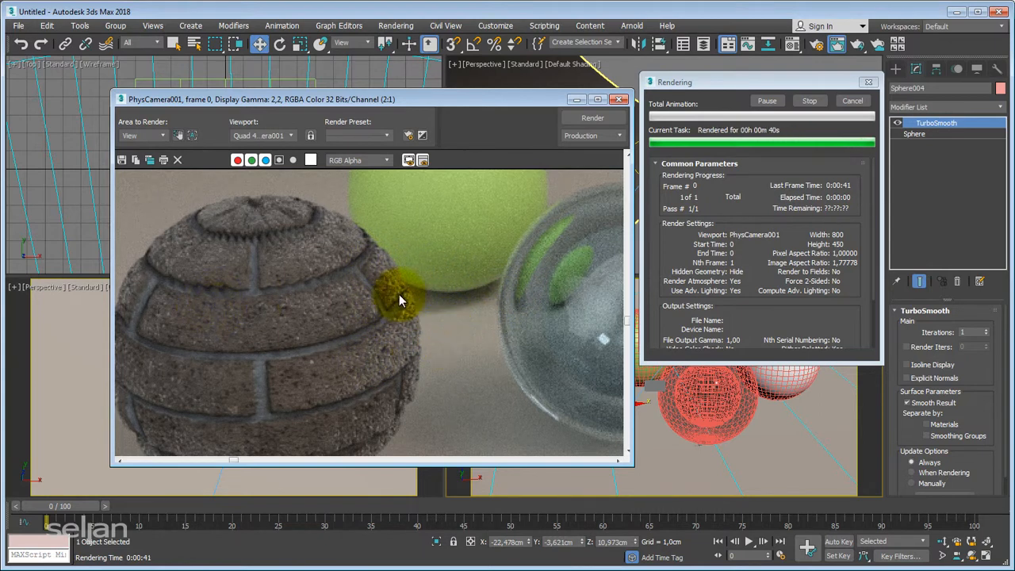
click(619, 101)
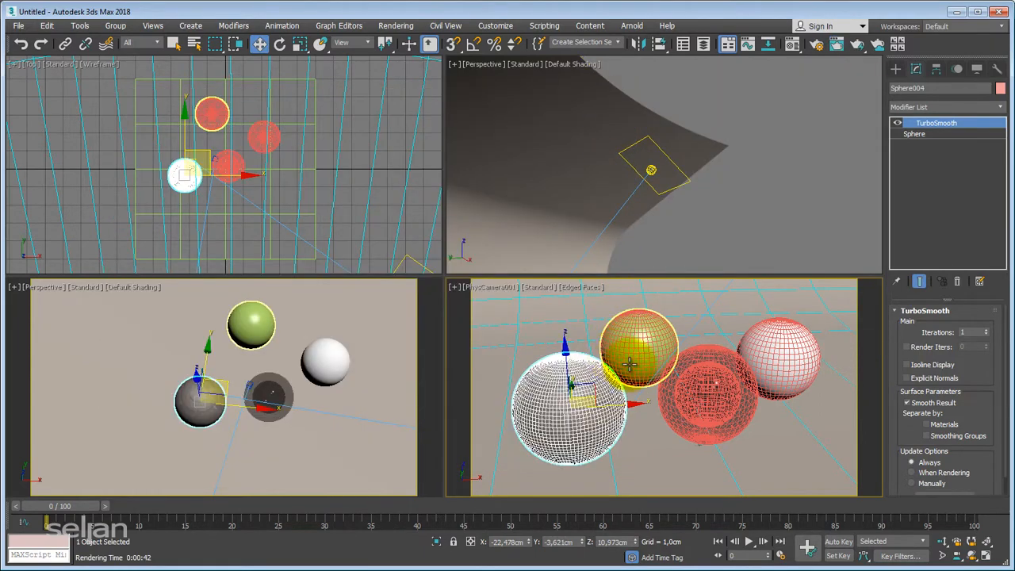
Step: Delete the TurboSmooth modifier from the brick sphere and convert the sphere to an Editable Poly
right_click(927, 124)
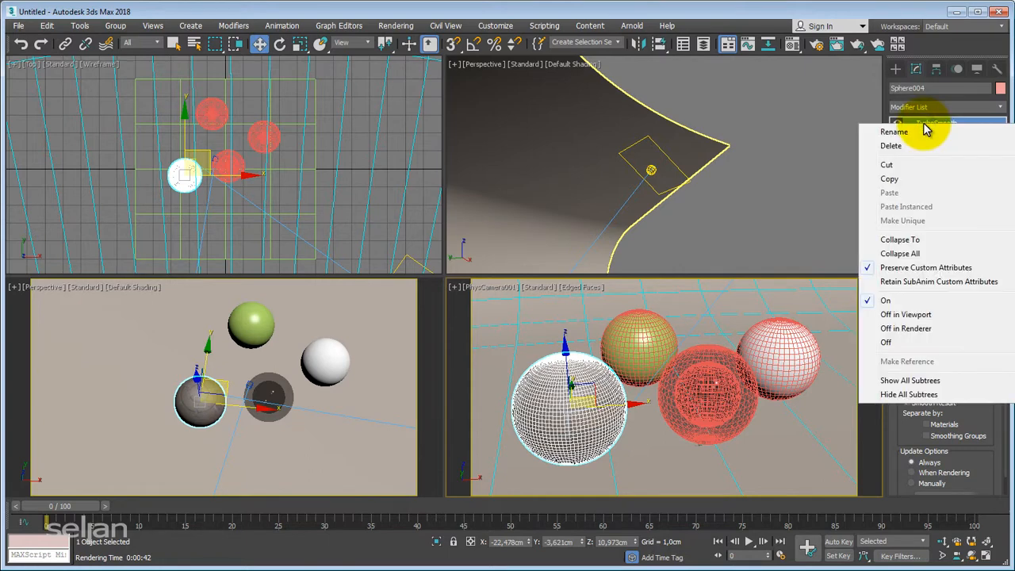
click(901, 149)
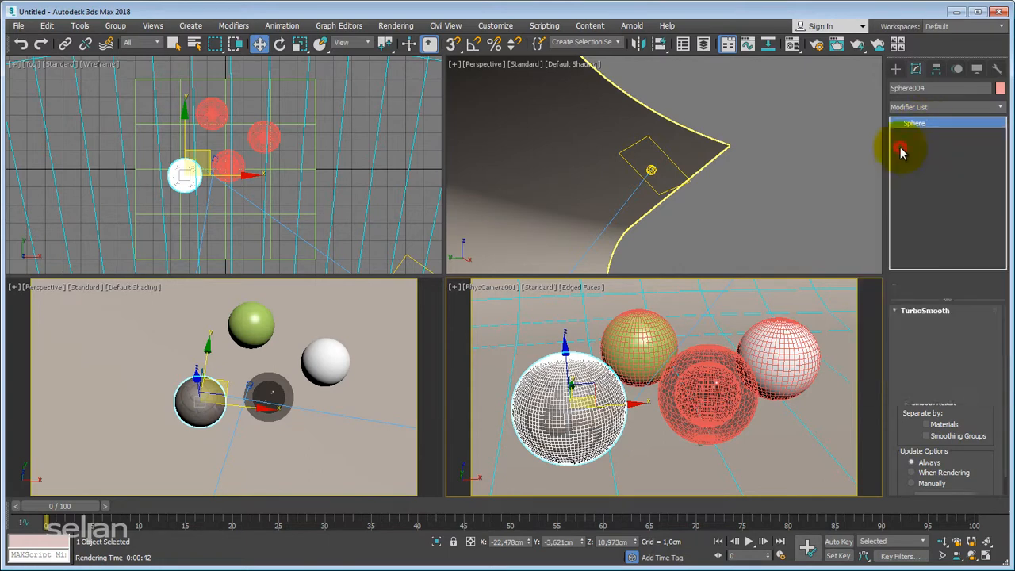
right_click(551, 406)
mouse_move(577, 543)
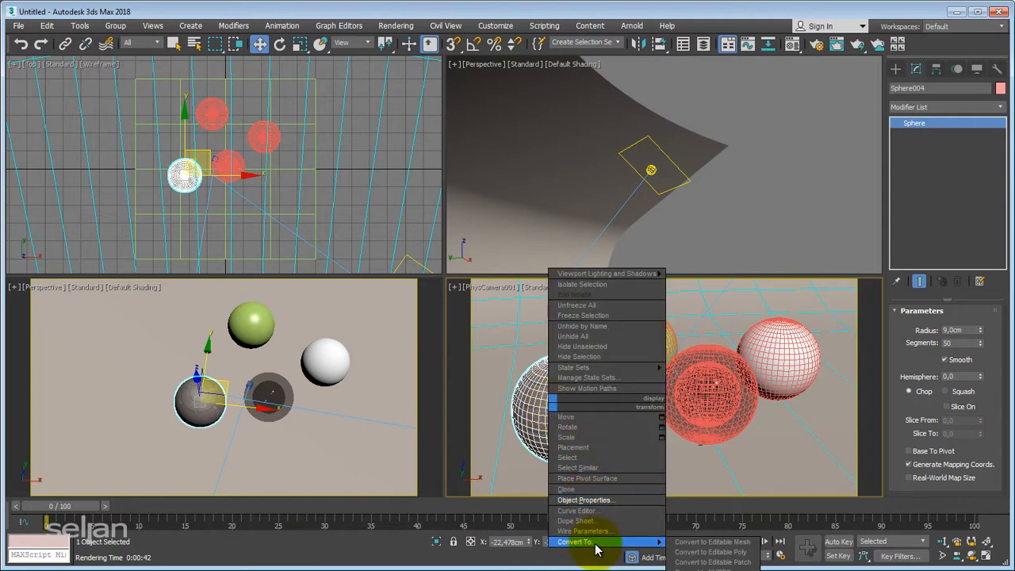
click(716, 553)
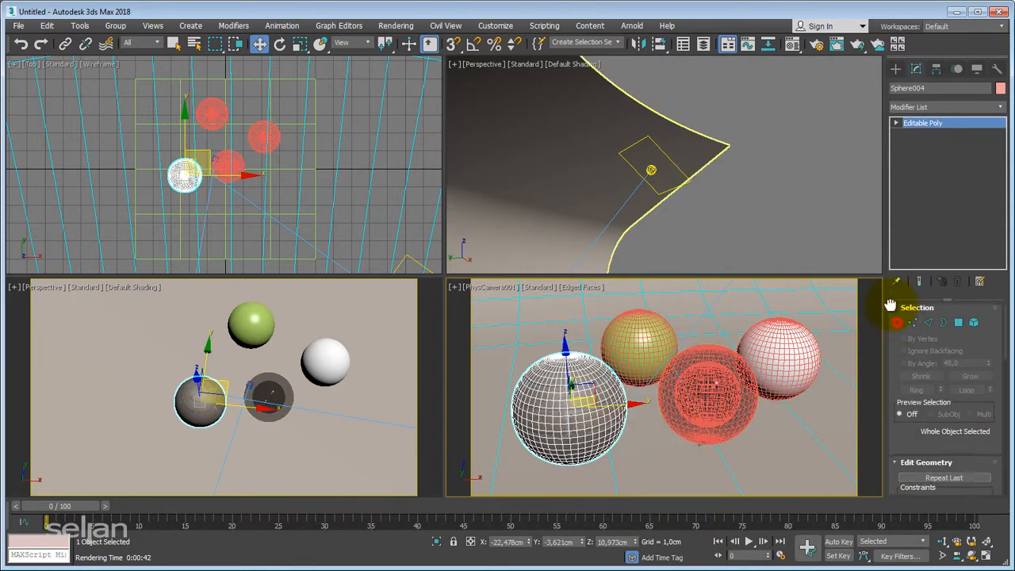
Step: Enable Subdivision Displacement on the brick sphere's Editable Poly and render the camera view
scroll(890, 305, down, 10)
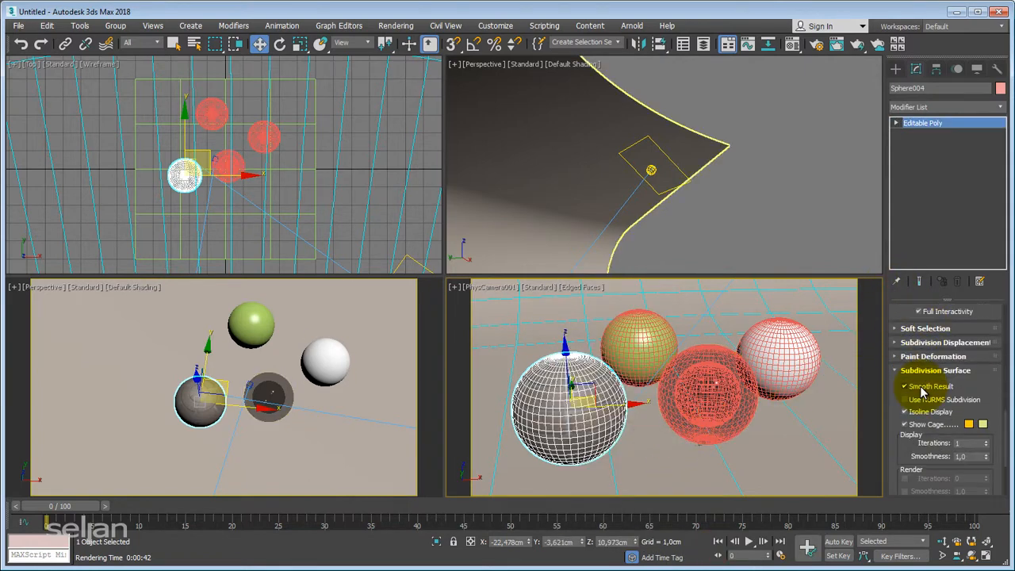
click(907, 343)
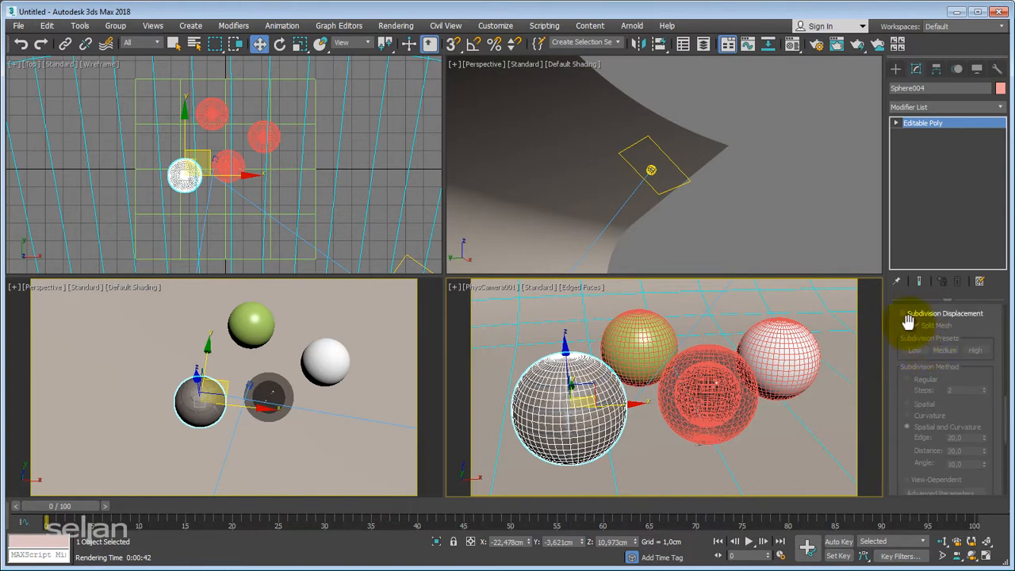
drag(898, 337, 898, 391)
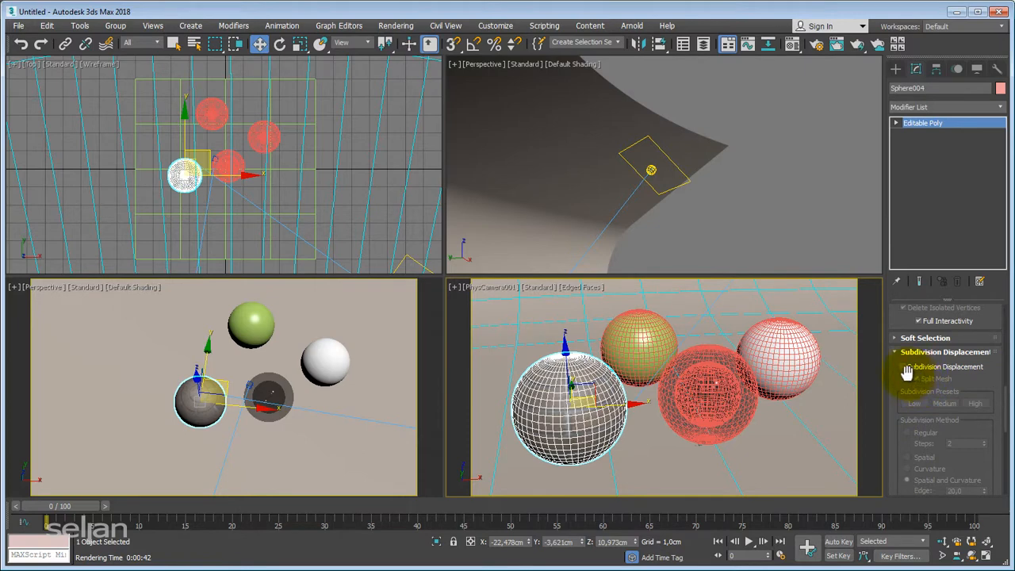
click(904, 368)
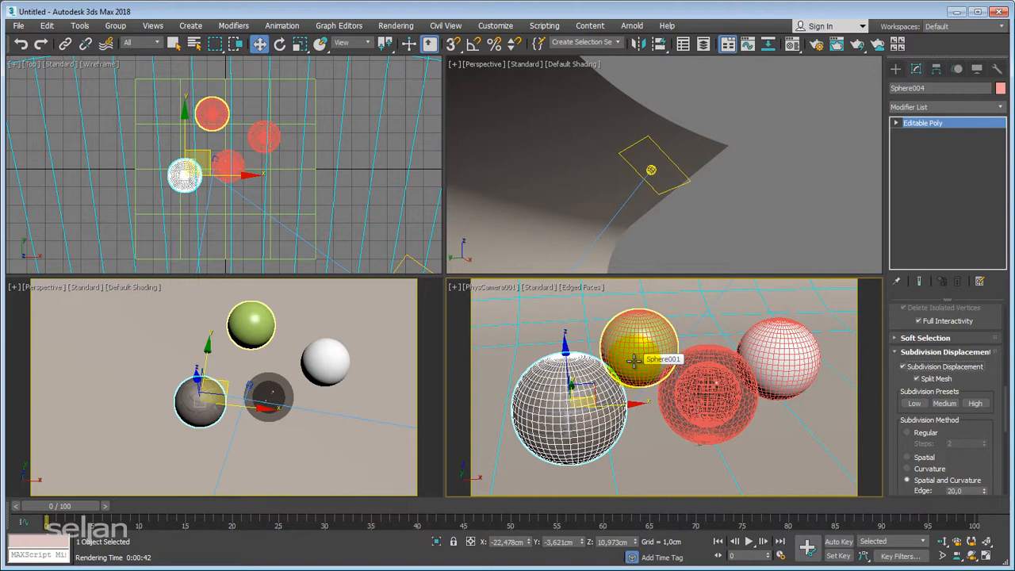
key(F9)
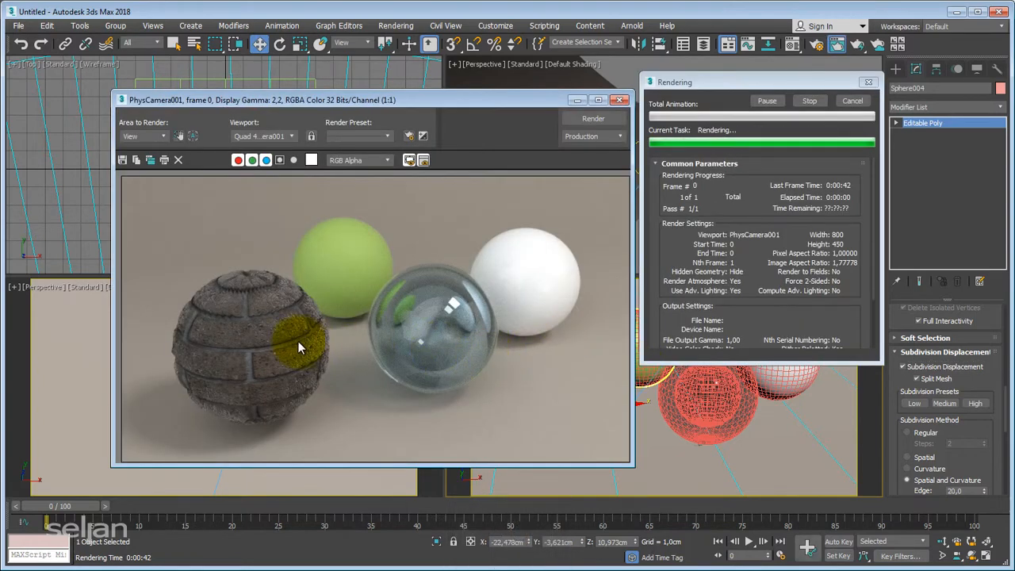
Step: Examine the brick sphere's subdivision displacement up close in the render, then cancel the render and close the rendered frame
scroll(326, 304, up, 1)
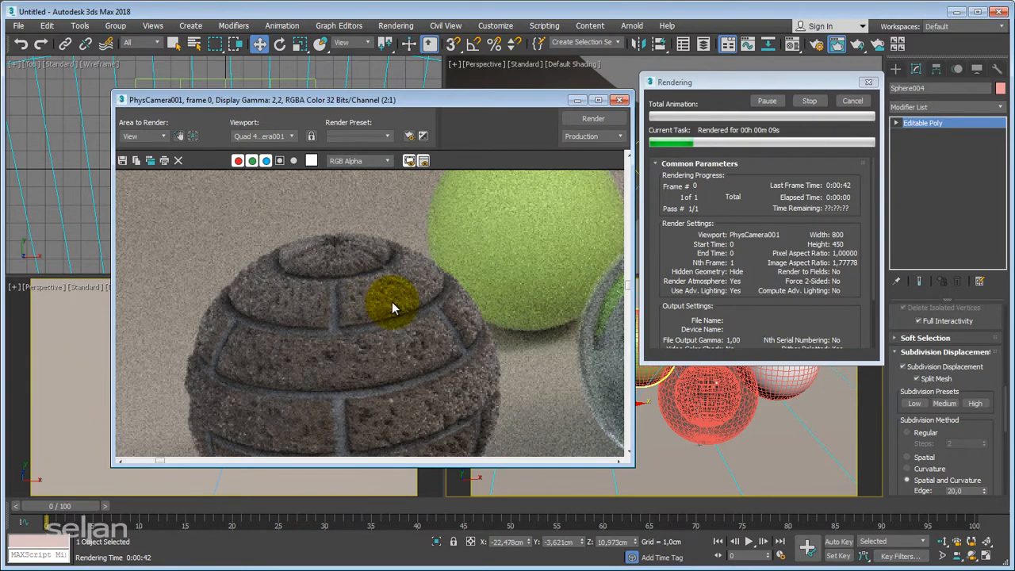
middle_drag(428, 305, 407, 253)
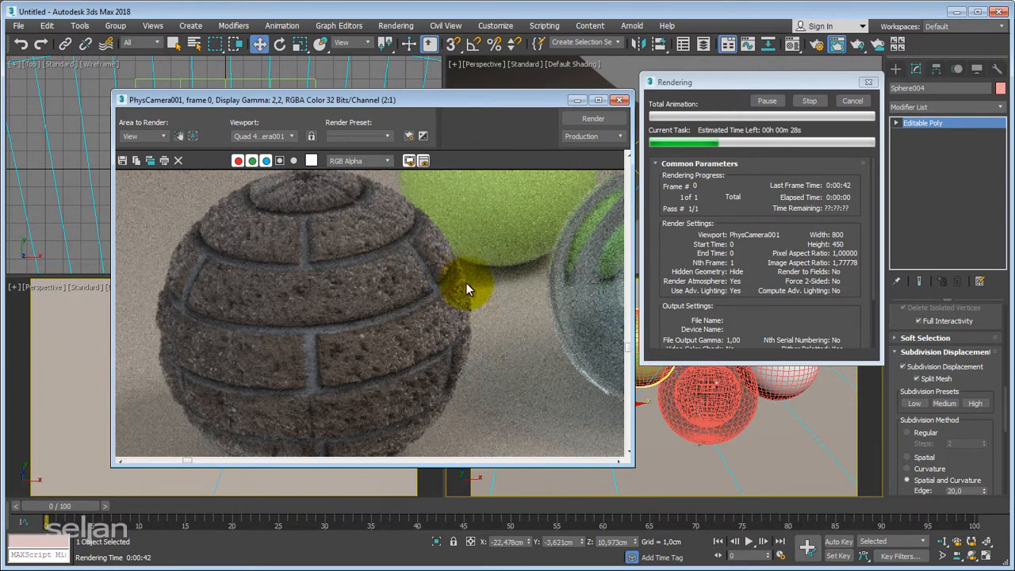
click(850, 102)
click(619, 100)
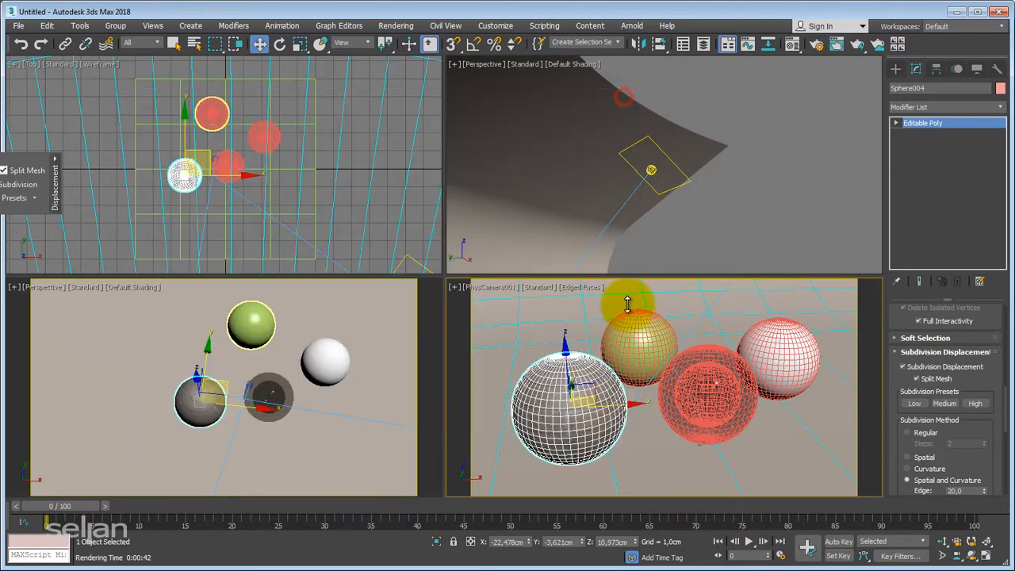
Step: Orbit the physical camera down to a lower angle so that it views the row of spheres almost from the side
click(971, 554)
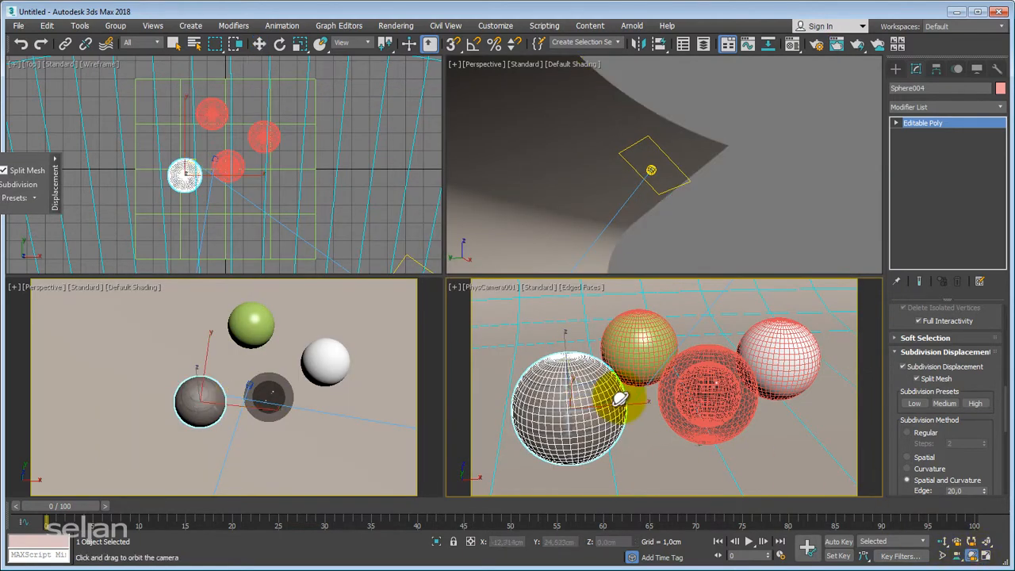
drag(559, 360, 622, 380)
right_click(622, 380)
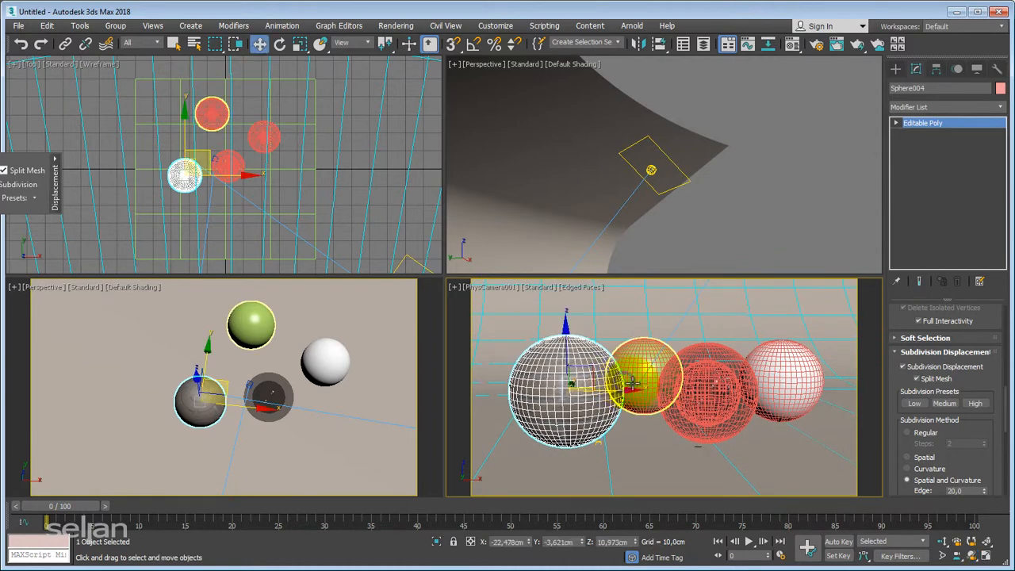
Step: Set the brick sphere's subdivision displacement method to Regular with 3 steps and render the camera view
click(906, 432)
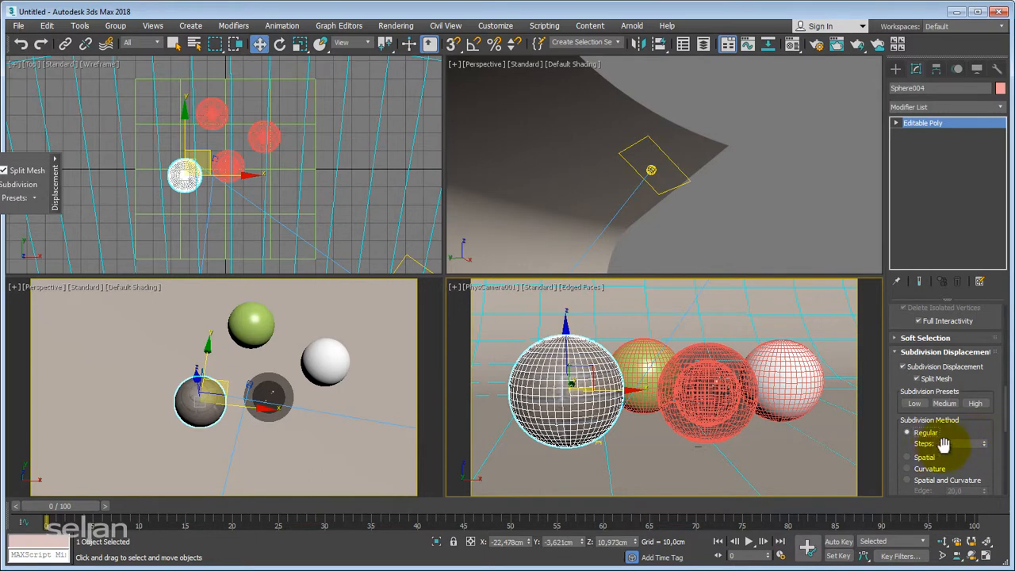
click(984, 440)
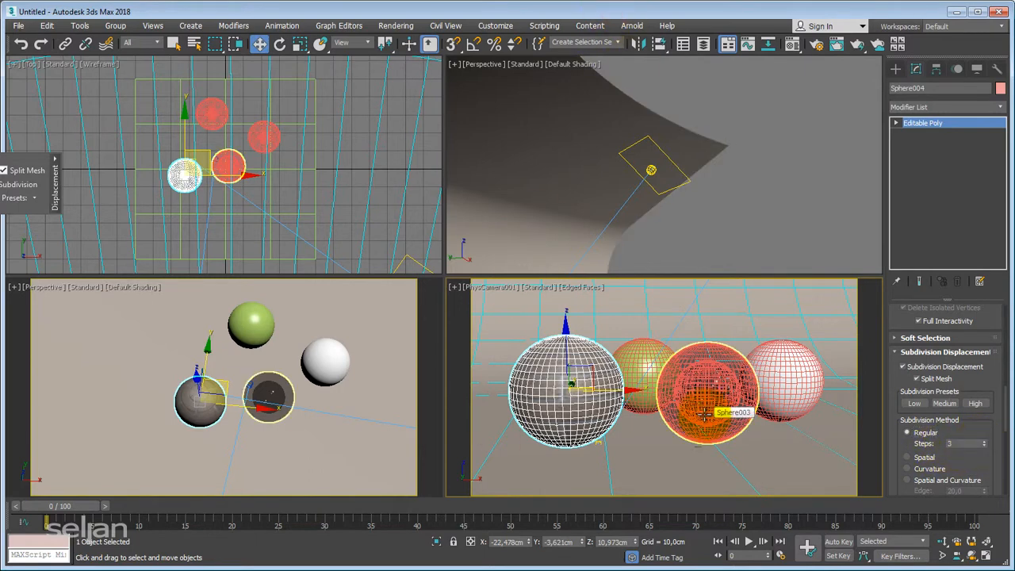
key(shift+q)
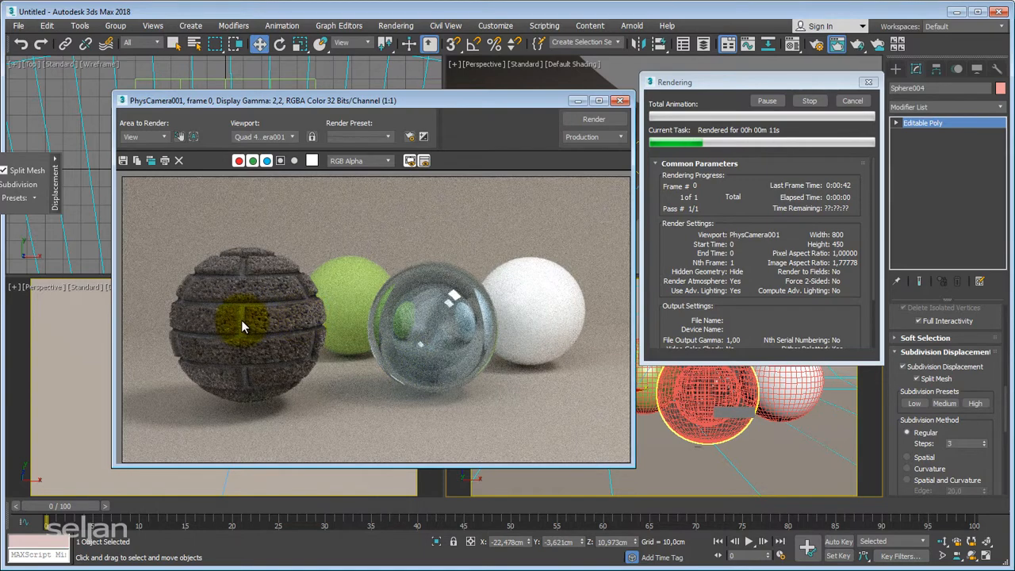
Step: Examine the brick relief and silhouette up close in the new render, then cancel the render and close the rendered frame
scroll(245, 297, up, 1)
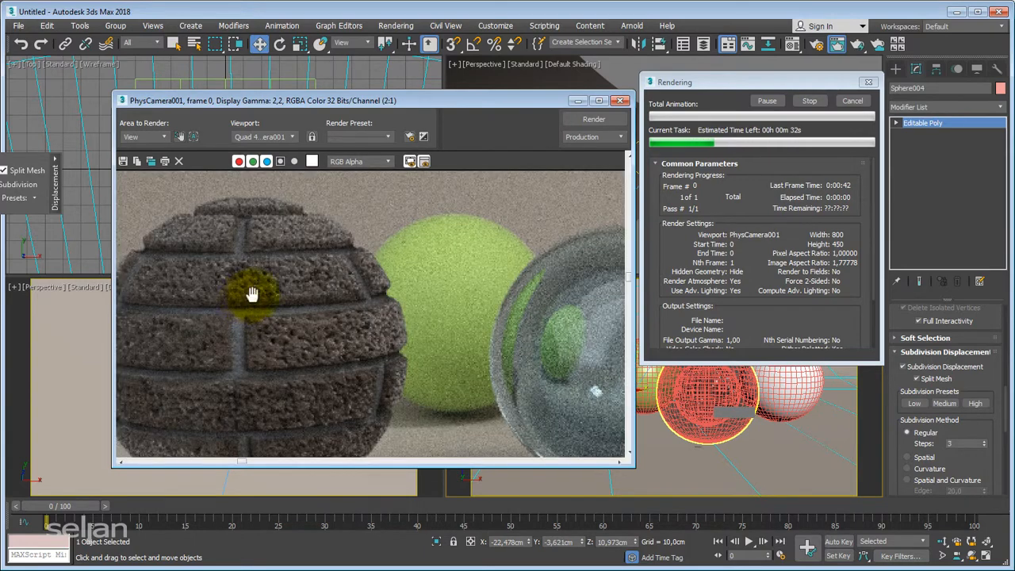
middle_drag(251, 294, 404, 283)
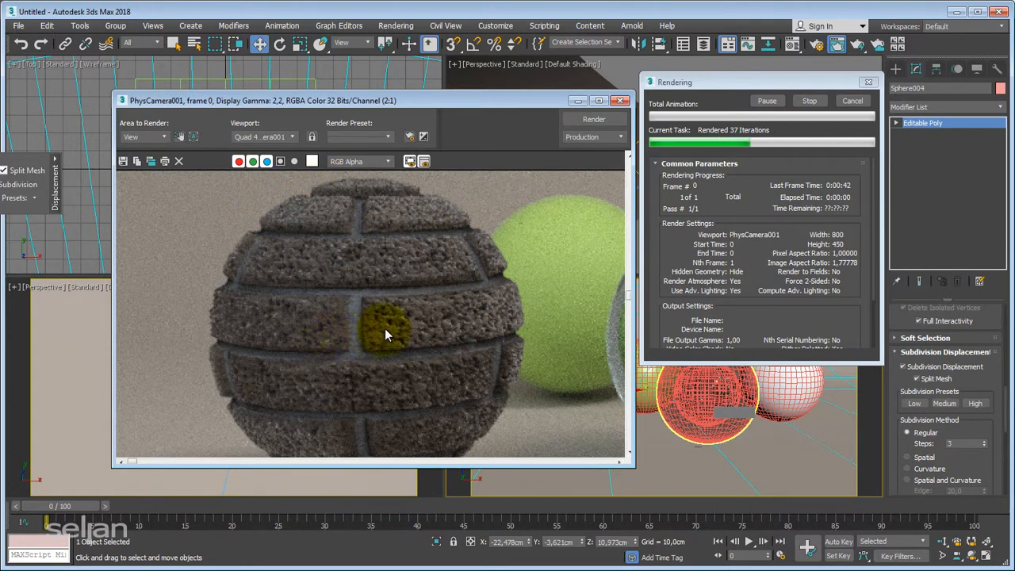
middle_drag(385, 328, 301, 306)
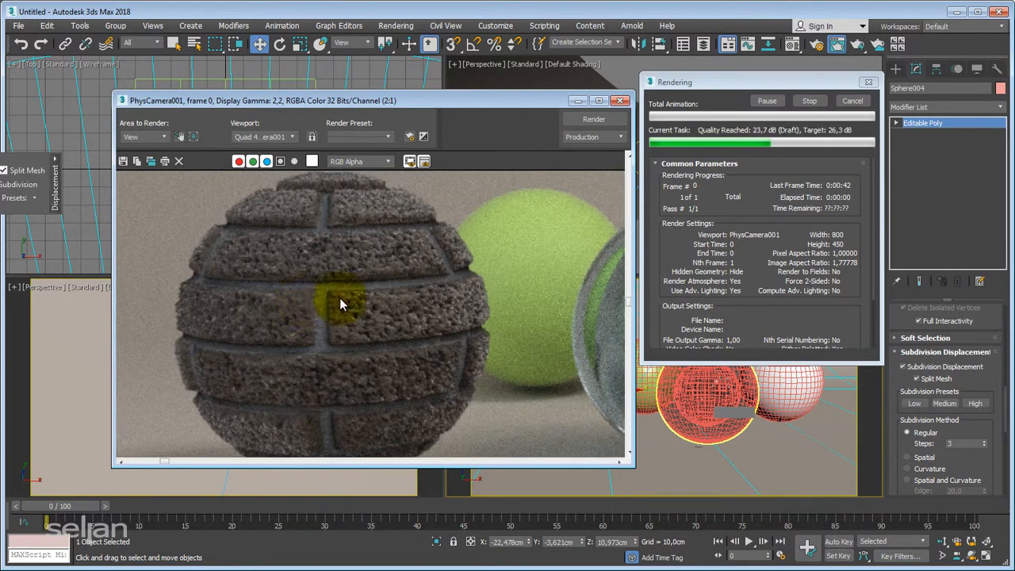
middle_drag(357, 252, 357, 276)
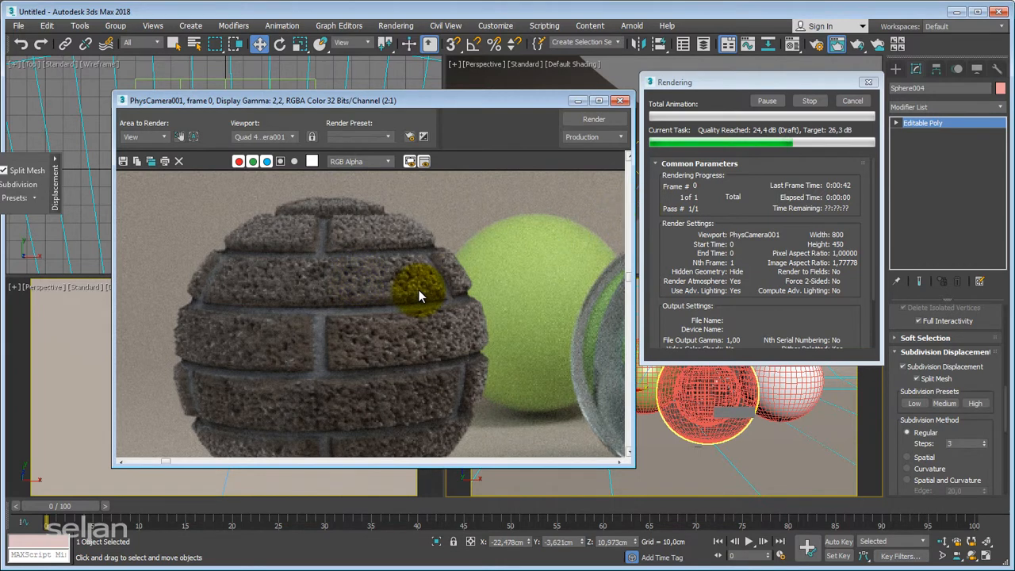
scroll(417, 288, down, 1)
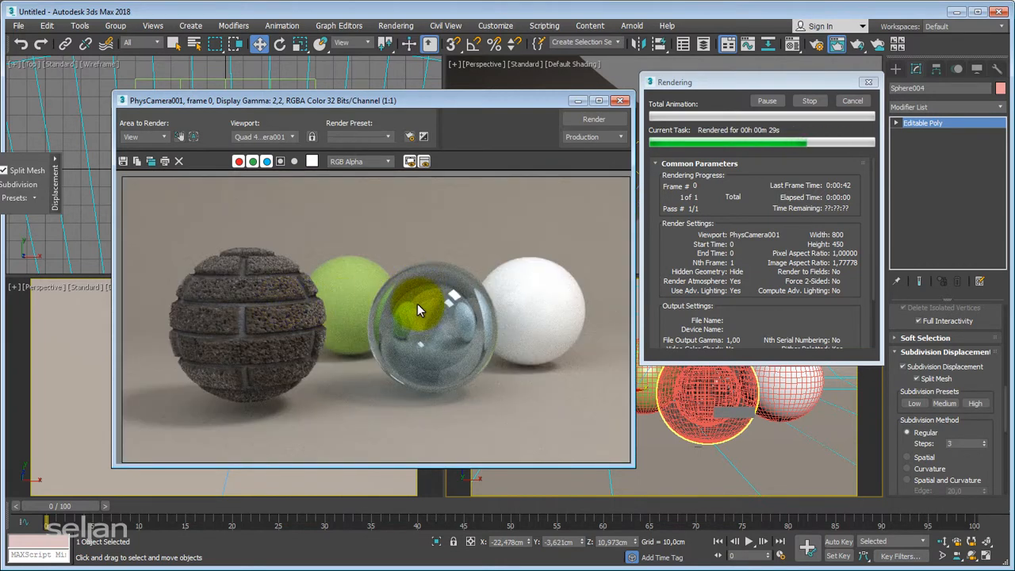
click(852, 101)
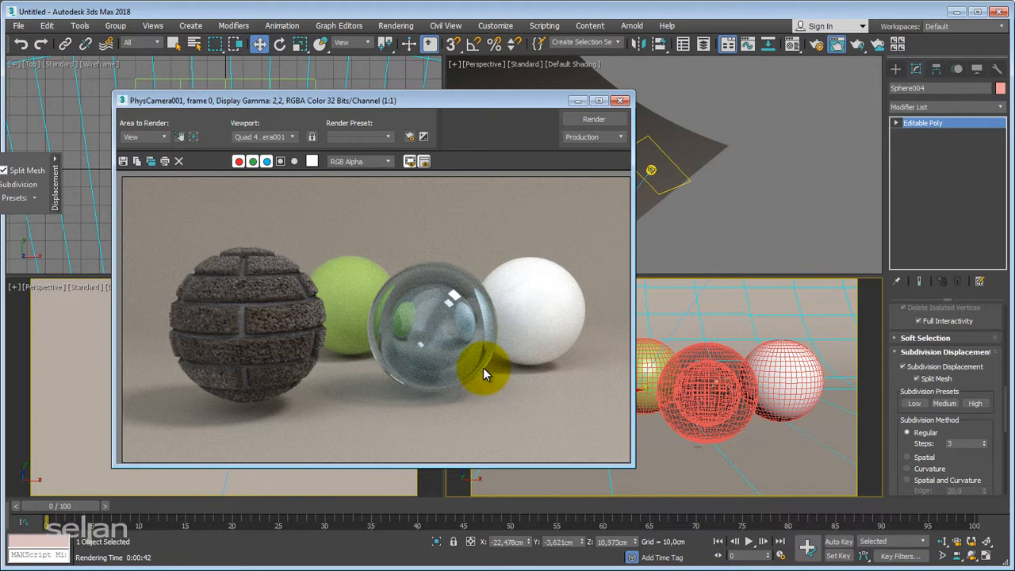
click(620, 102)
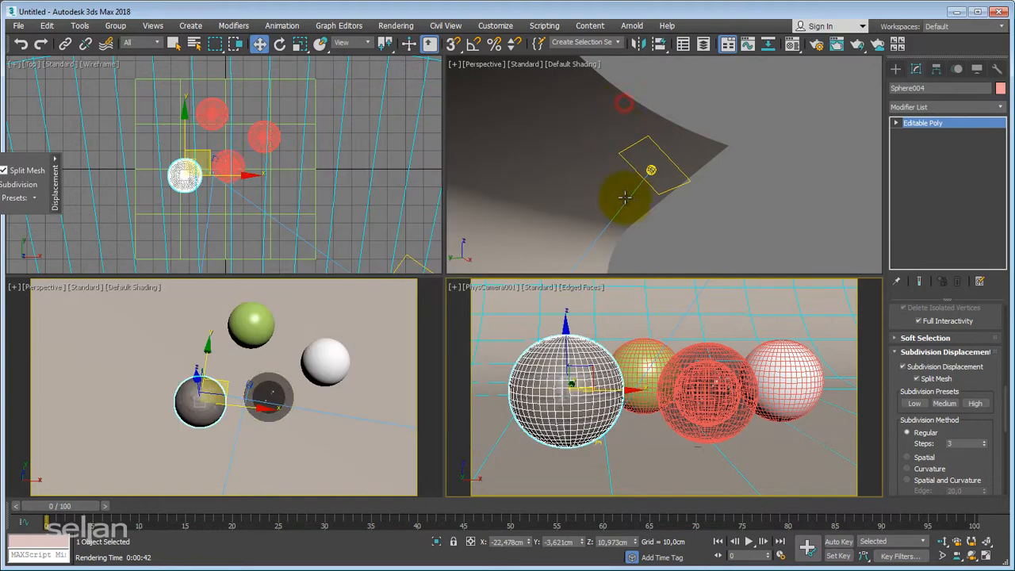
Step: Spread the spheres apart by moving the brick sphere slightly left and the glass and white spheres slightly right
click(643, 367)
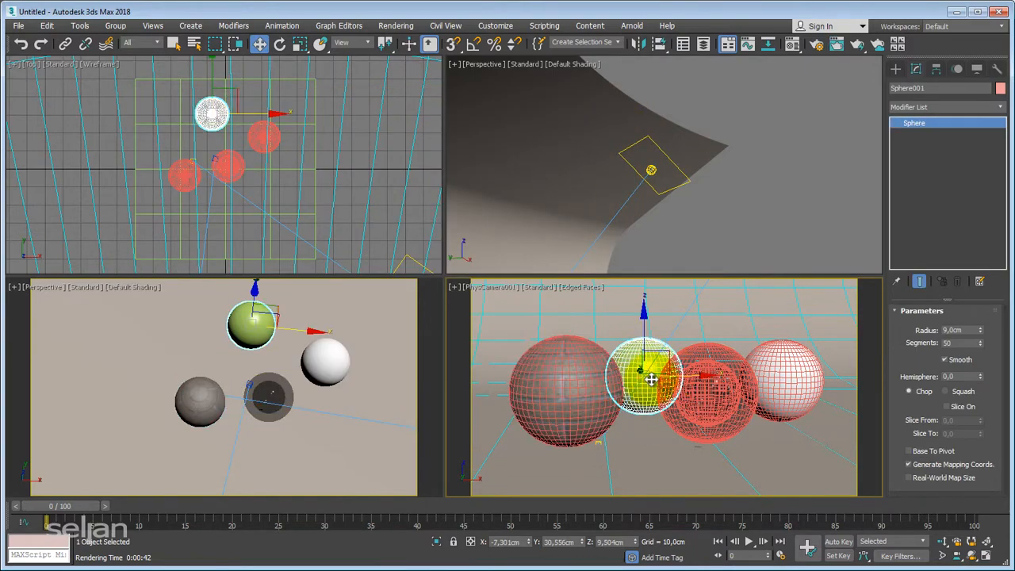
click(592, 384)
click(697, 387)
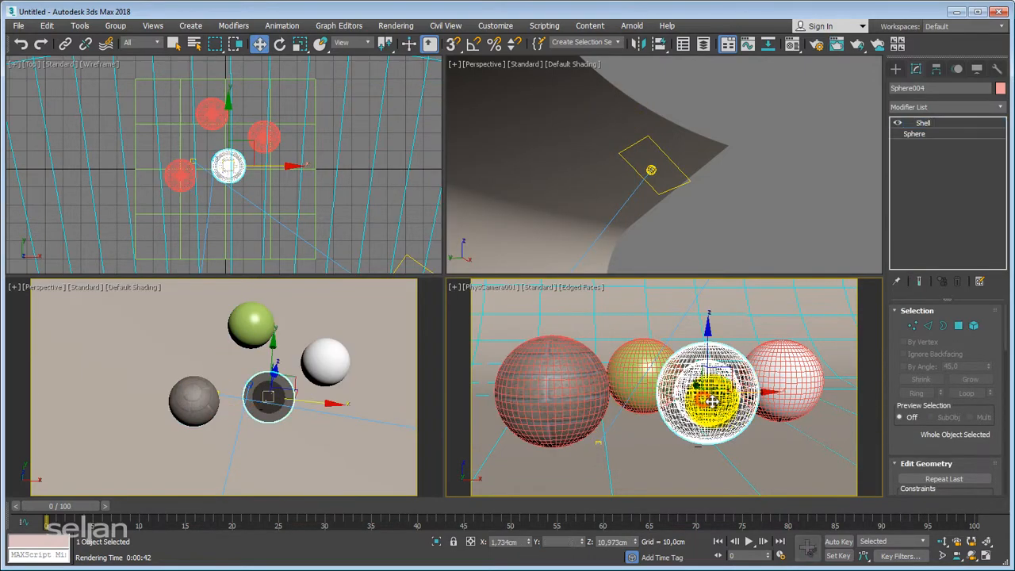
drag(748, 393, 772, 391)
click(799, 364)
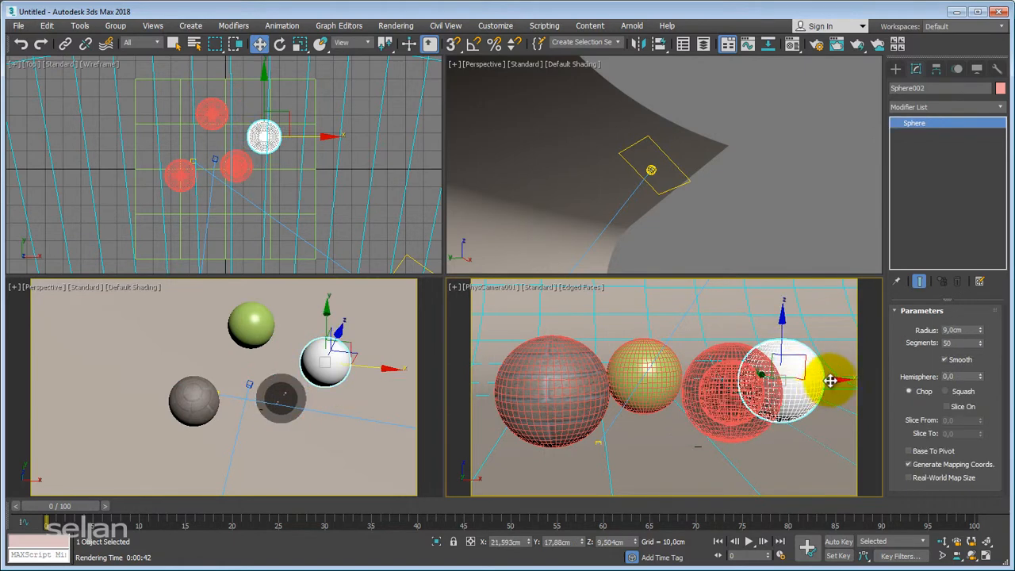
drag(832, 380, 852, 379)
click(733, 382)
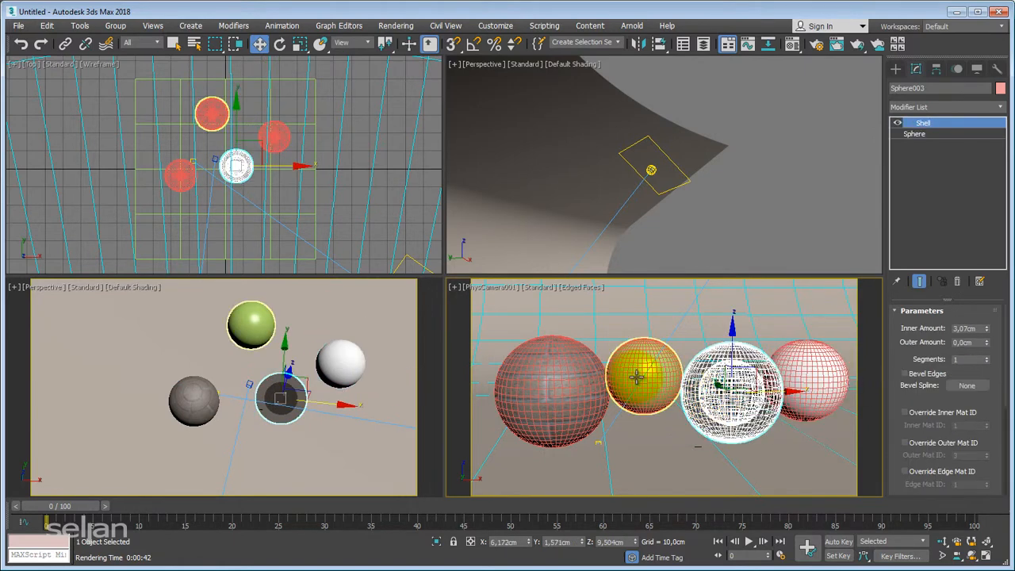
Step: Copy the green sphere into the gap behind the glass sphere, reduce the copy's radius to 3.87 cm and shift it slightly left
click(221, 120)
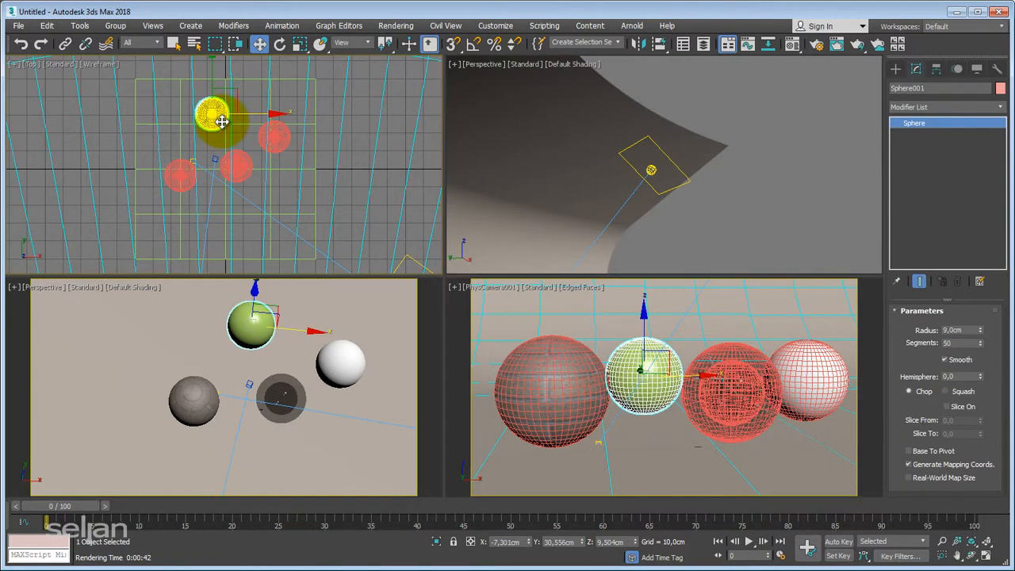
scroll(221, 126, up, 3)
shift+drag(233, 98, 256, 139)
click(509, 345)
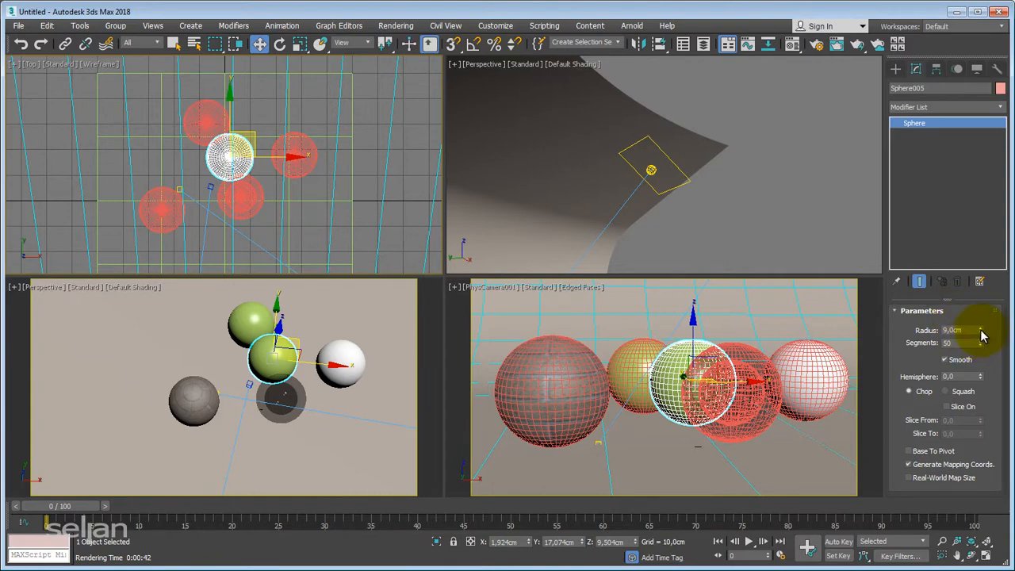
drag(981, 336, 980, 372)
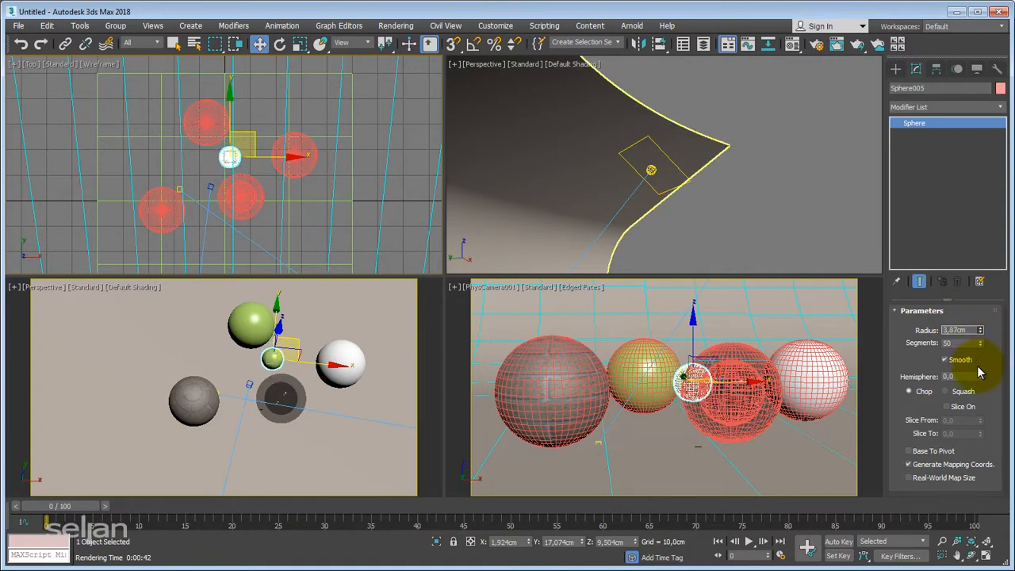
key(m)
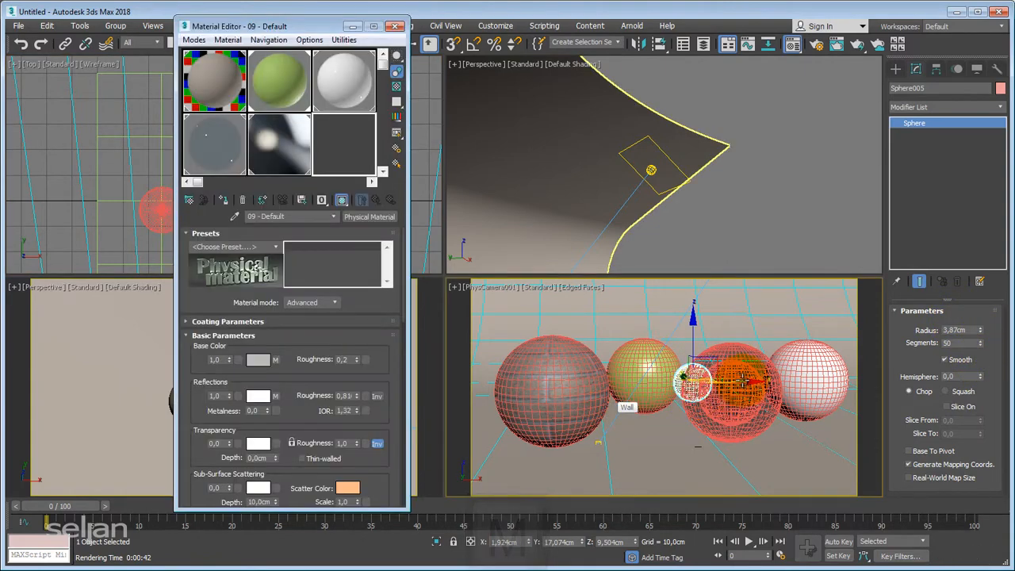
drag(741, 381, 733, 382)
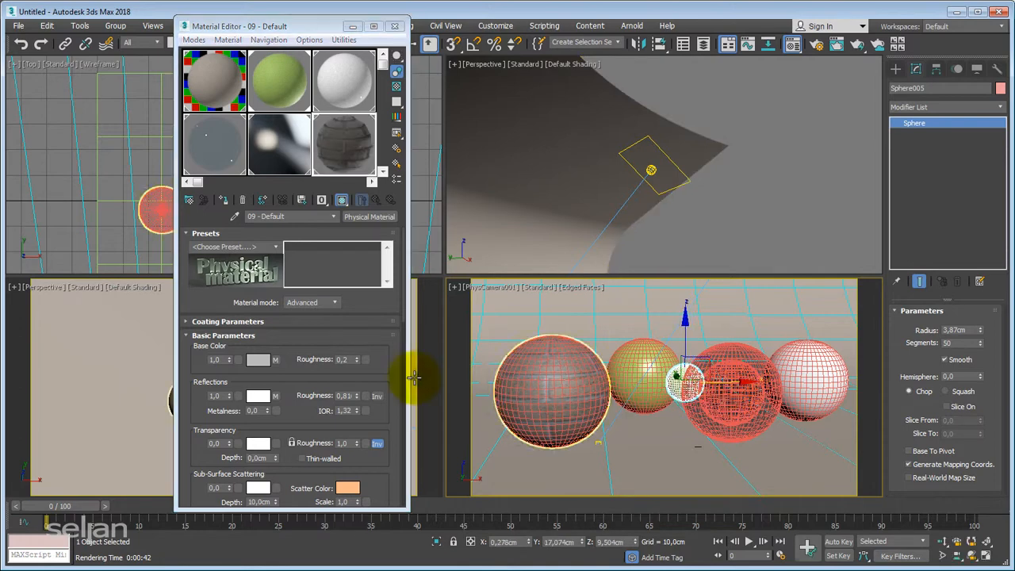
Step: Name an unused material slot Glow and change its type to Physical Material
click(277, 79)
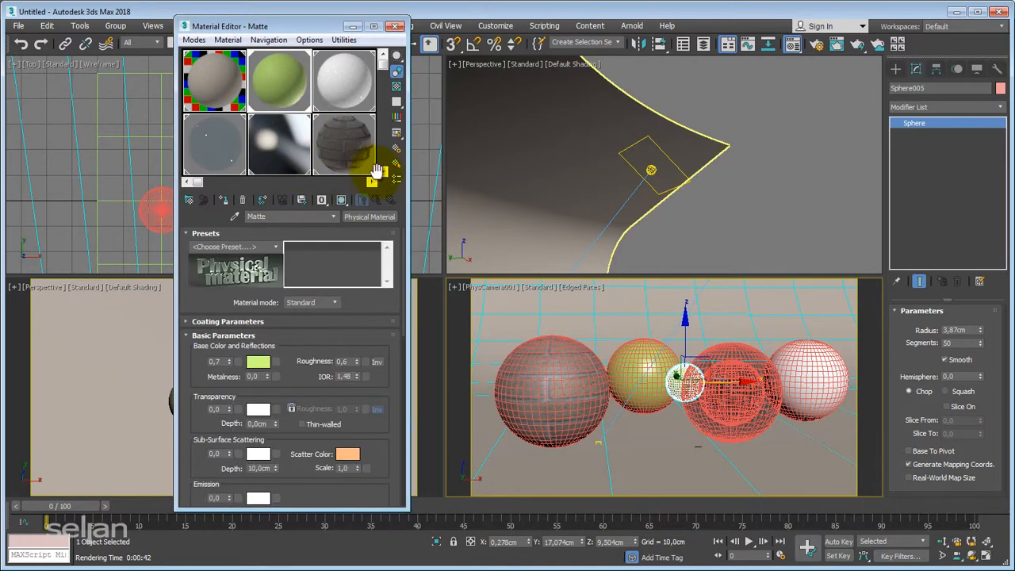
click(382, 173)
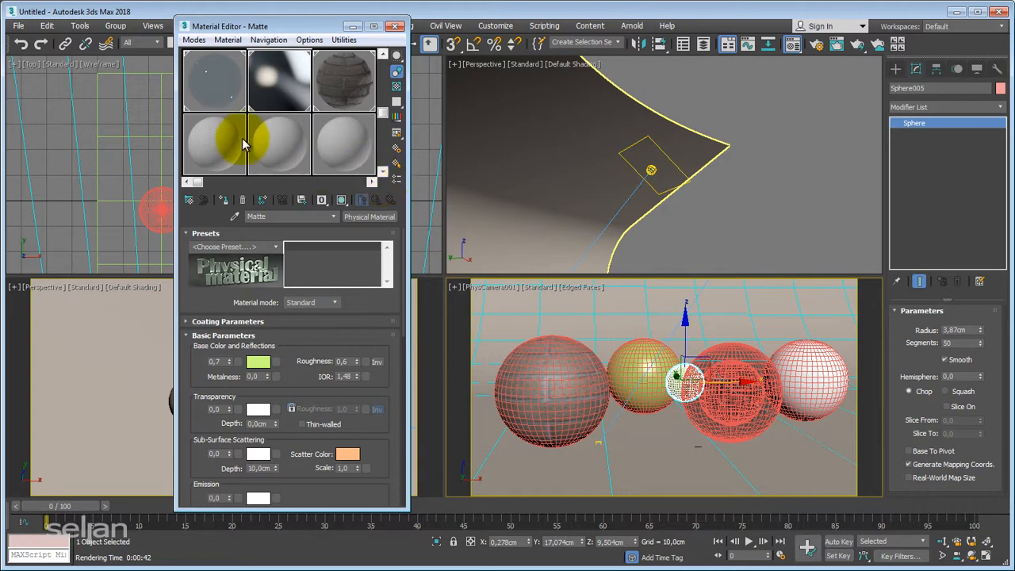
click(238, 143)
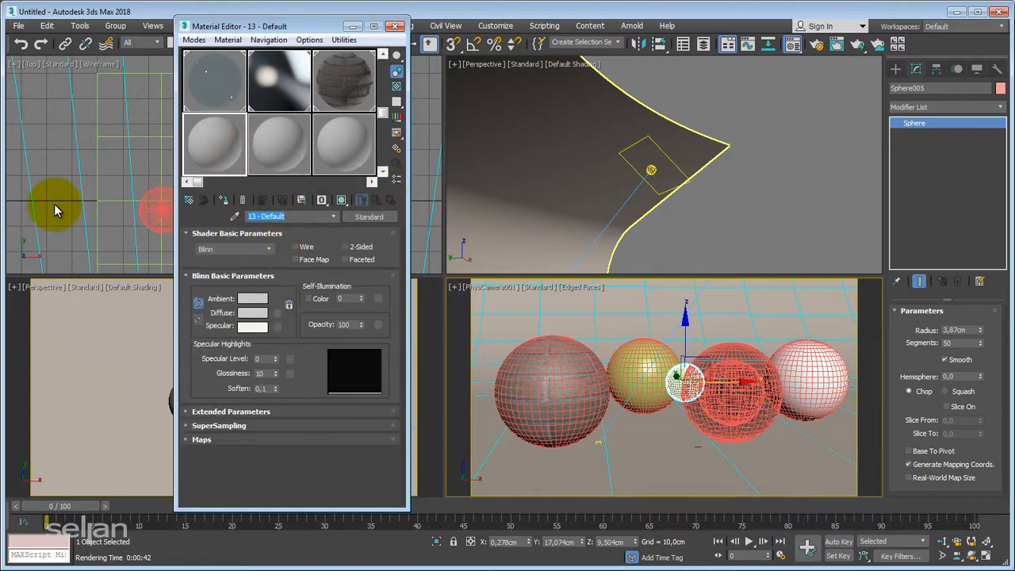
text(Glow)
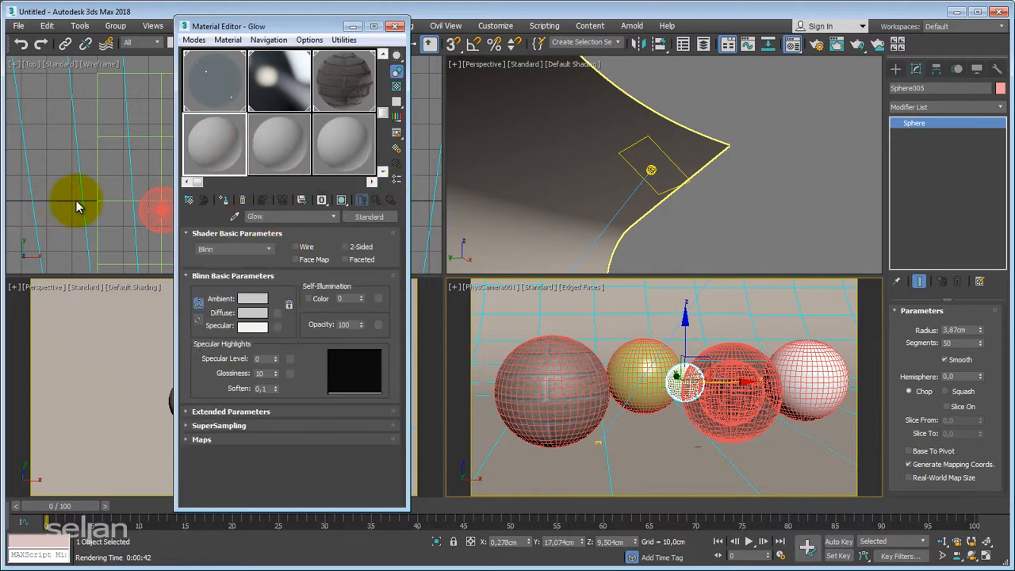
click(371, 216)
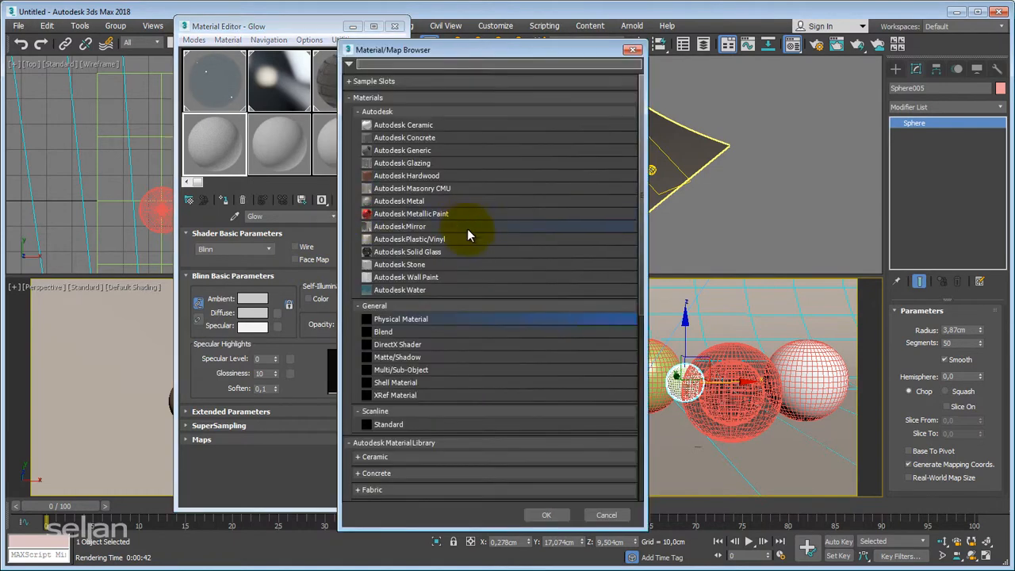
double_click(425, 319)
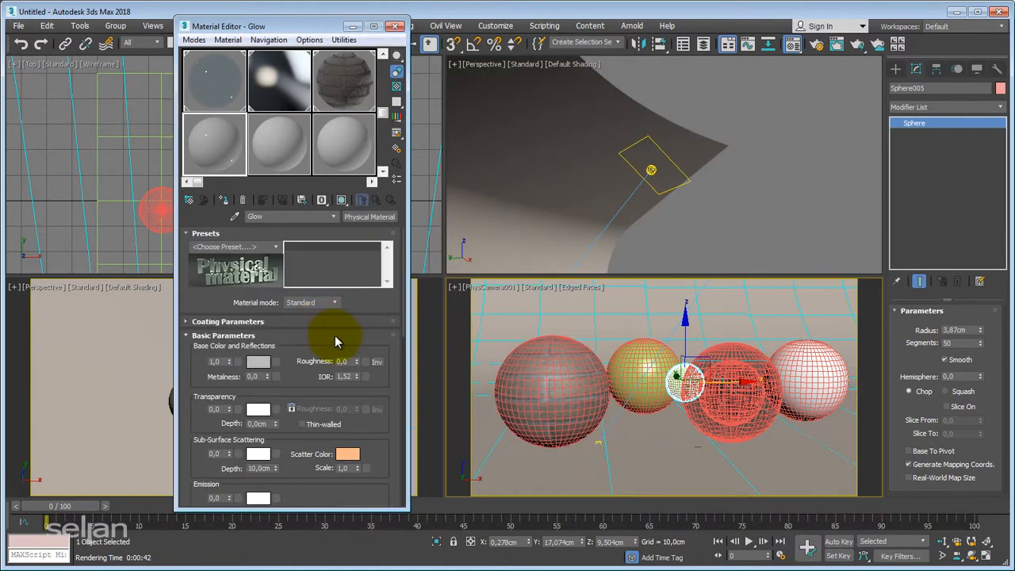
Step: Set the Glow material's base color to a bright orange-red with red 1.0, green 0.047 and blue 0.024
click(257, 362)
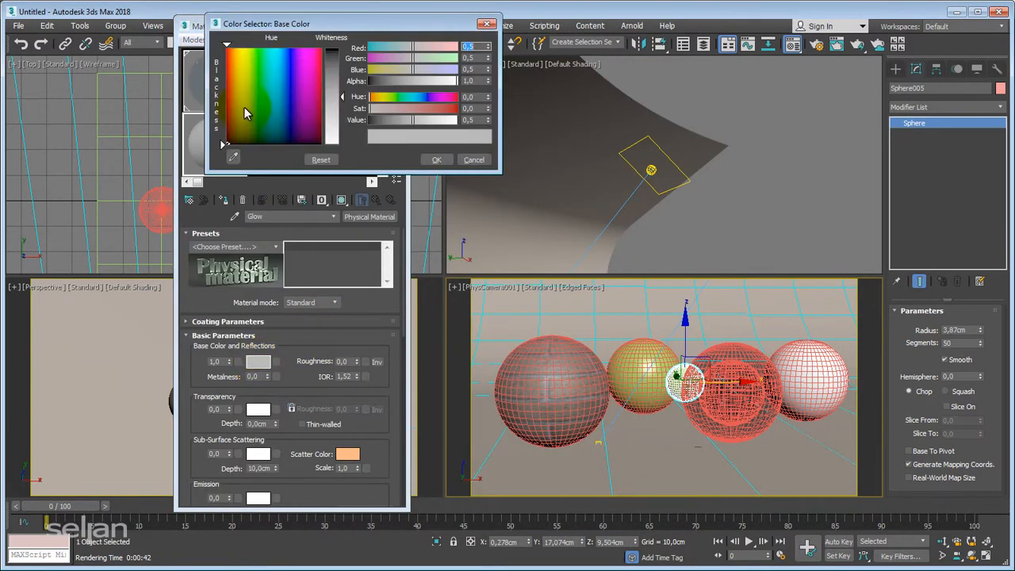
drag(244, 106, 224, 33)
drag(342, 96, 342, 54)
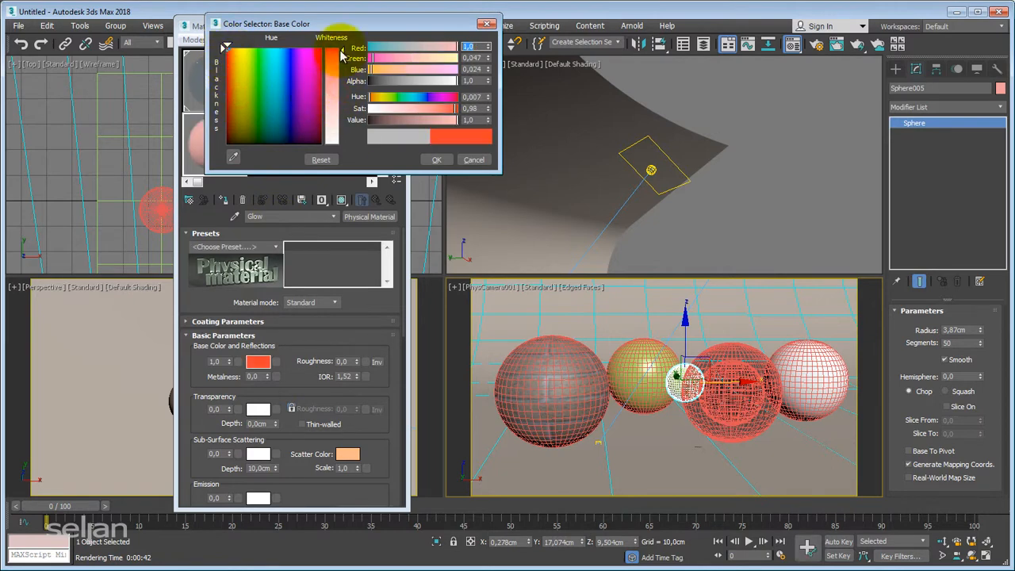
click(433, 159)
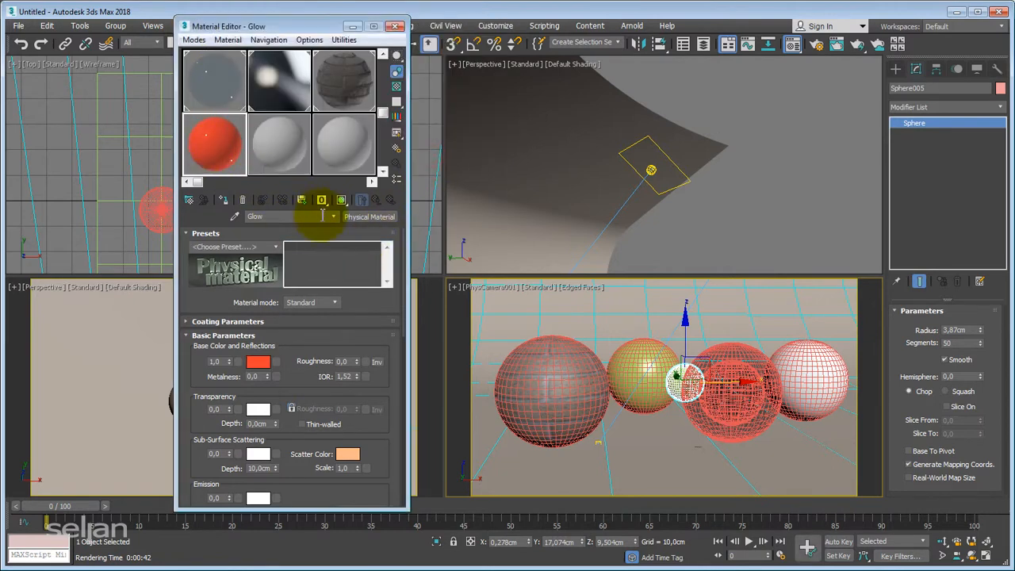
Step: Assign the Glow material to the small sphere and turn off edged faces in the camera view
click(223, 204)
key(F4)
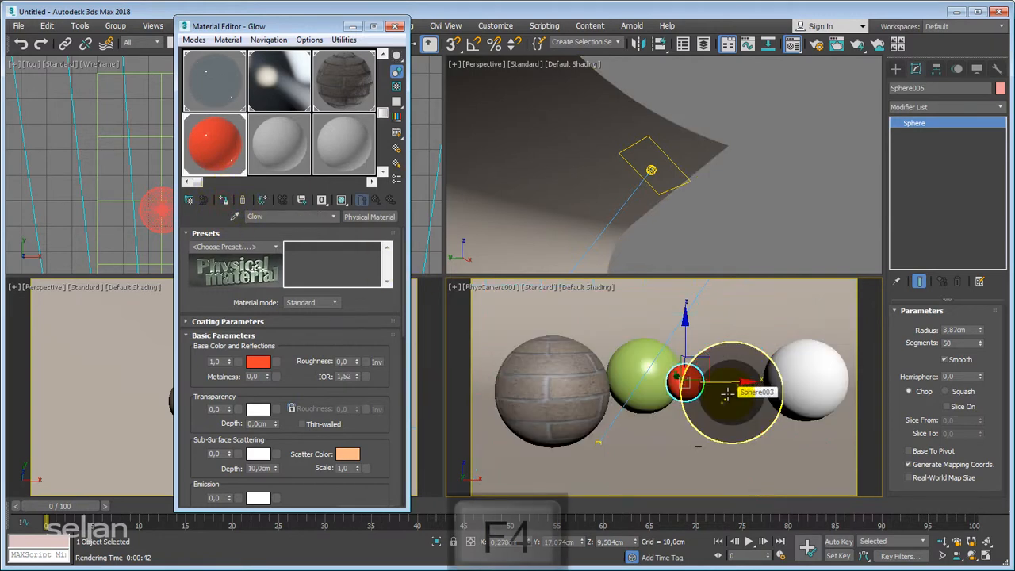
click(650, 322)
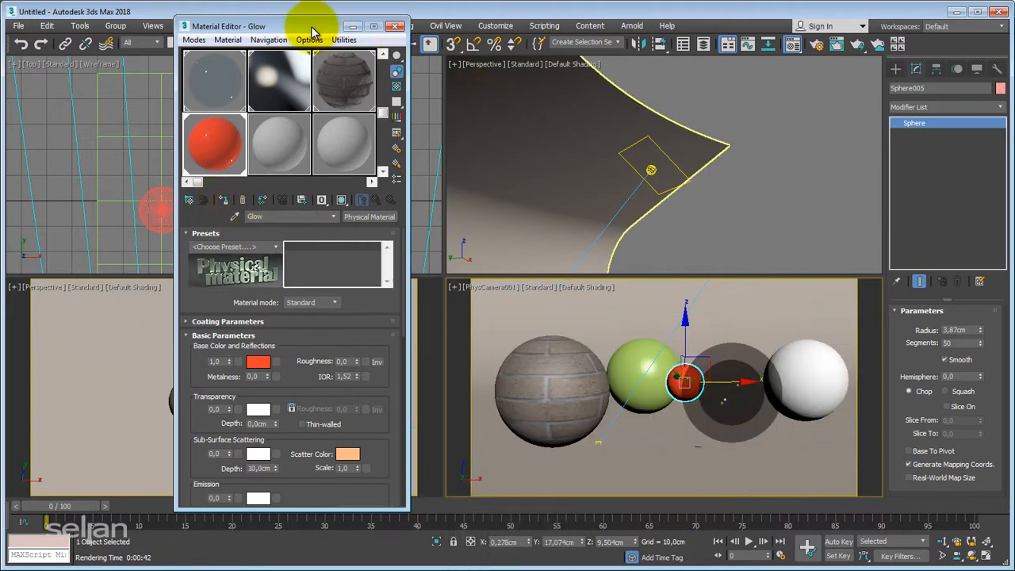
Step: Test-render the camera view with the Glow material's base color, stop the render early and close the rendered image
drag(301, 26, 254, 26)
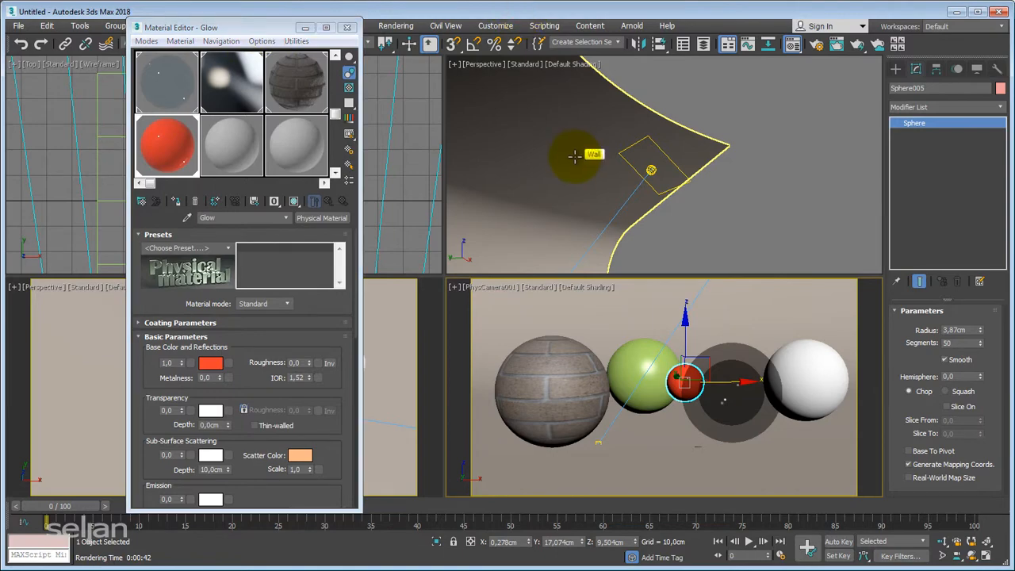
key(shift+q)
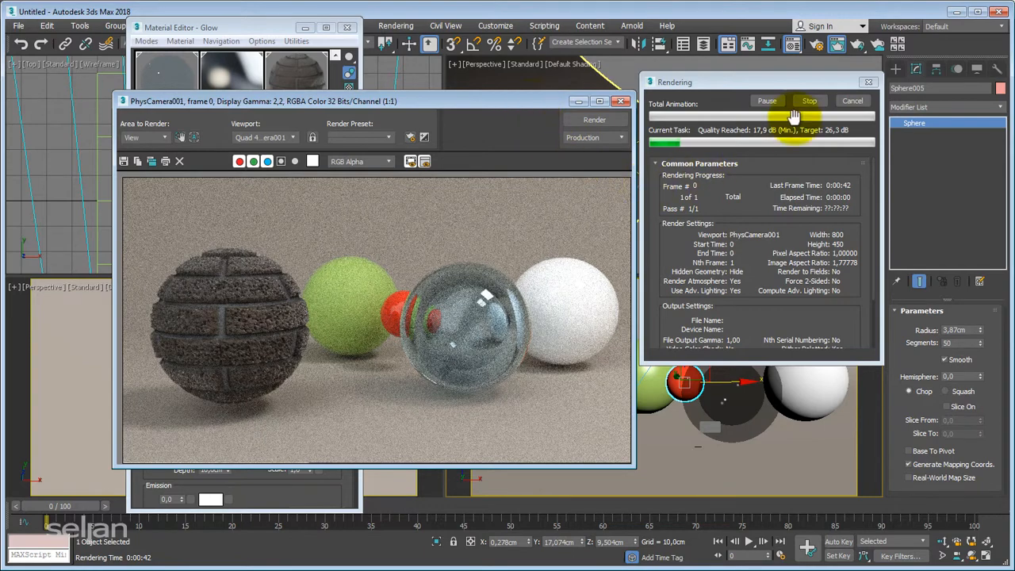
click(852, 101)
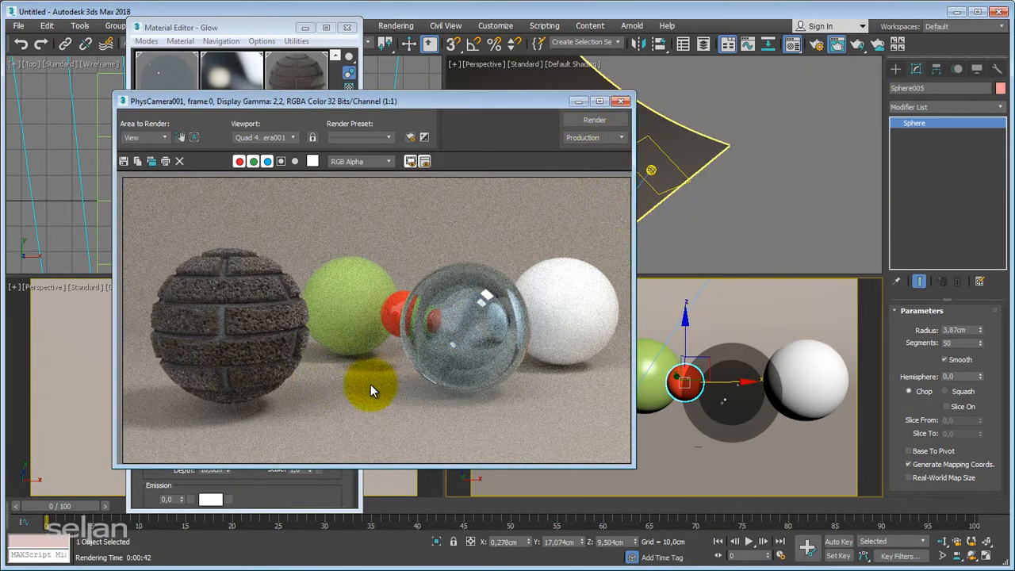
click(621, 100)
Step: Set the Glow material's emission color to a saturated red with red 0.875, green 0 and blue 0
drag(267, 27, 265, 23)
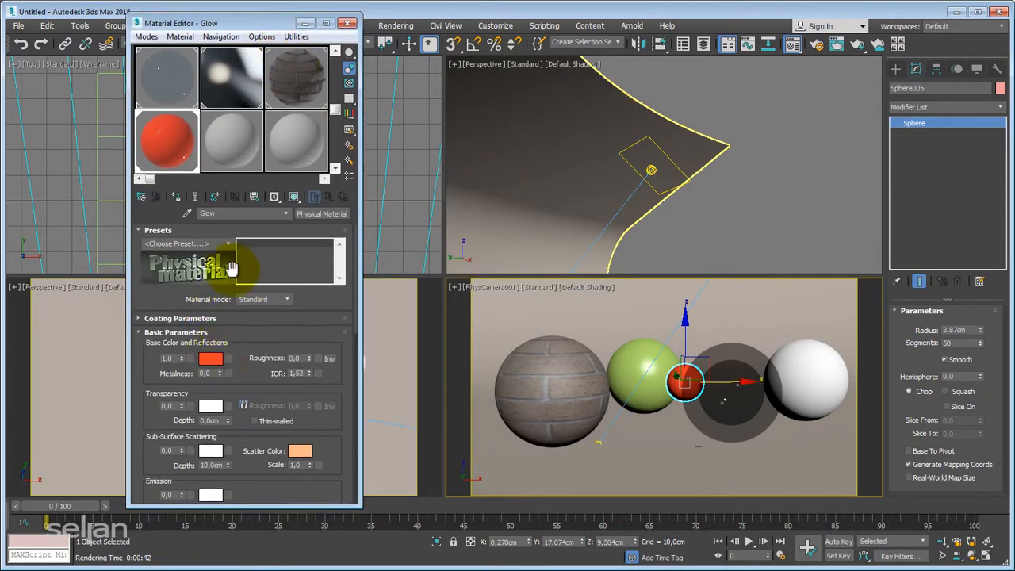
mouse_move(320, 300)
mouse_down()
mouse_move(321, 249)
mouse_move(320, 269)
mouse_up()
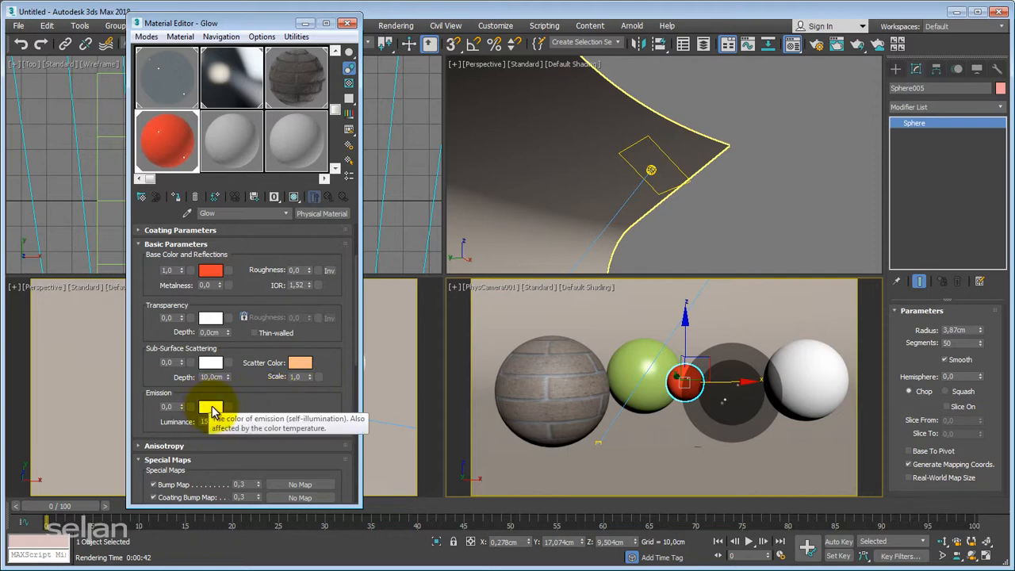
click(211, 408)
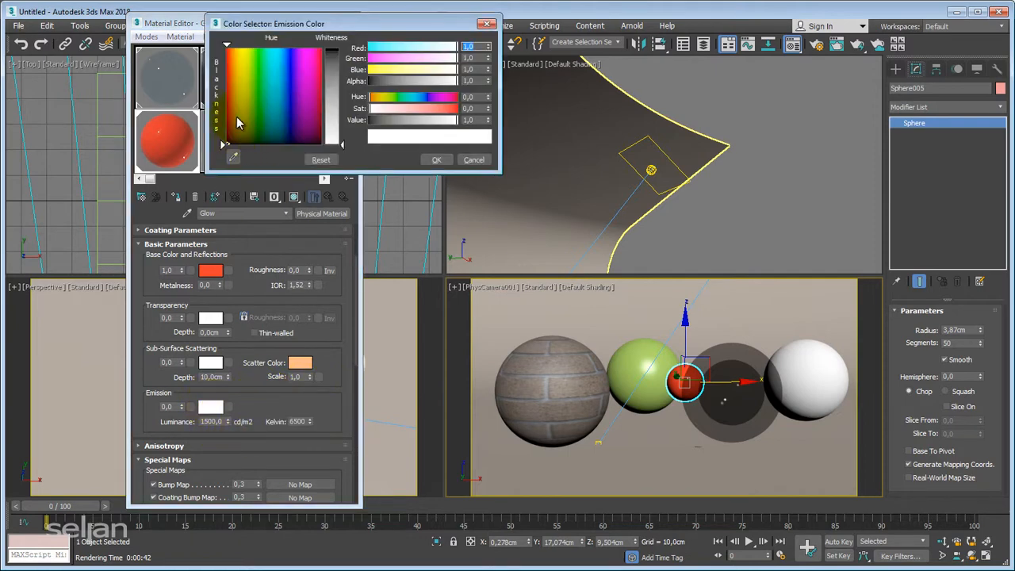
click(230, 49)
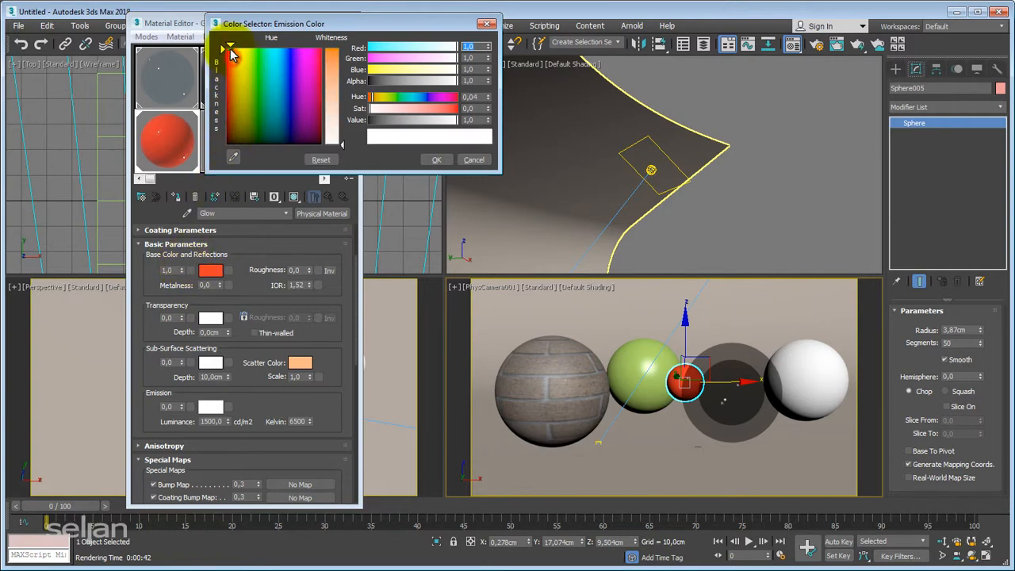
drag(333, 140, 329, 51)
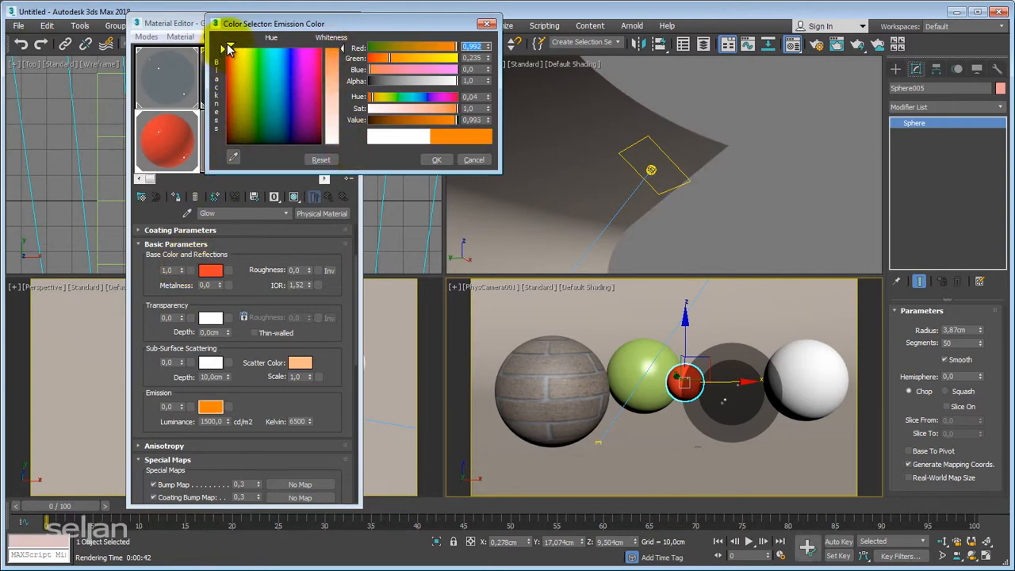
drag(229, 51, 222, 61)
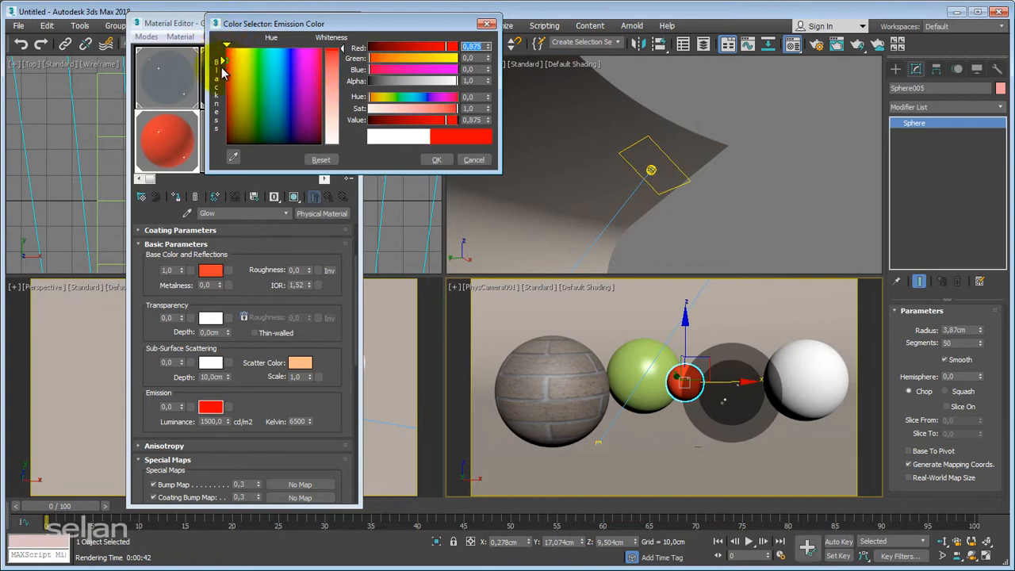
click(437, 159)
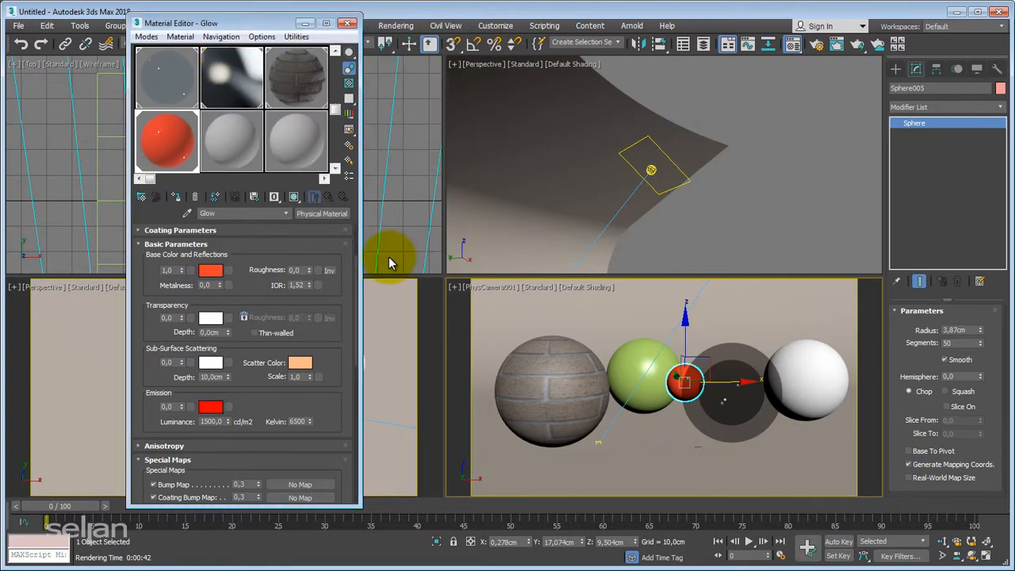
Step: Set the Glow material's emission weight to 0.44
click(181, 403)
drag(182, 397, 182, 378)
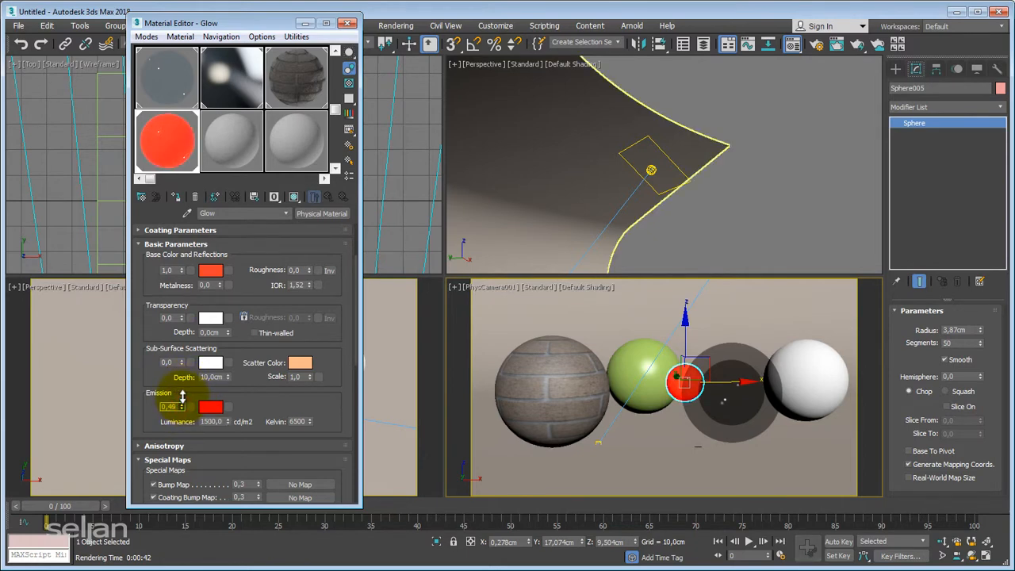
drag(181, 409, 182, 408)
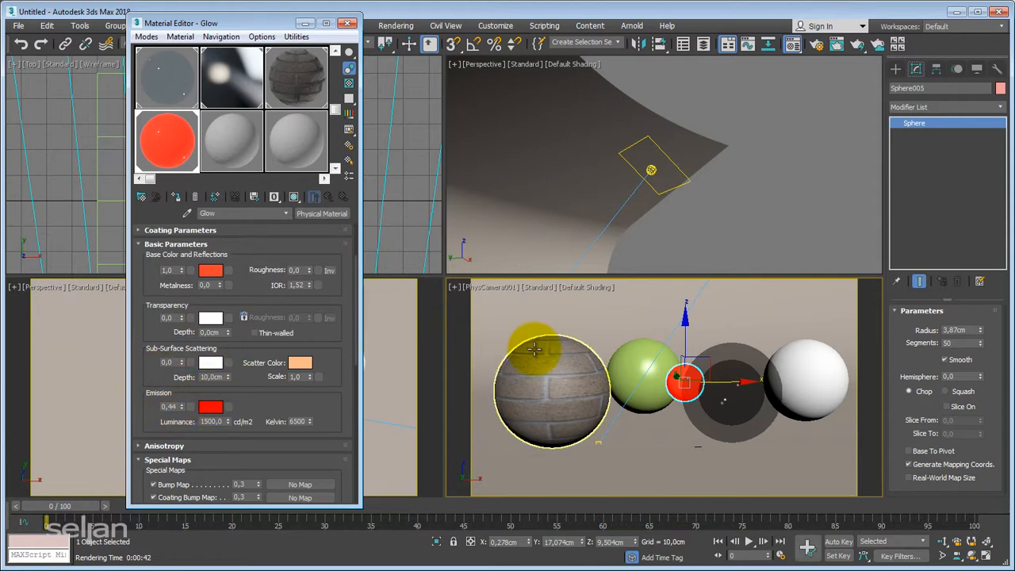
Step: Render the camera view to check the small sphere's glow, close the rendered image and cancel the render
key(shift+q)
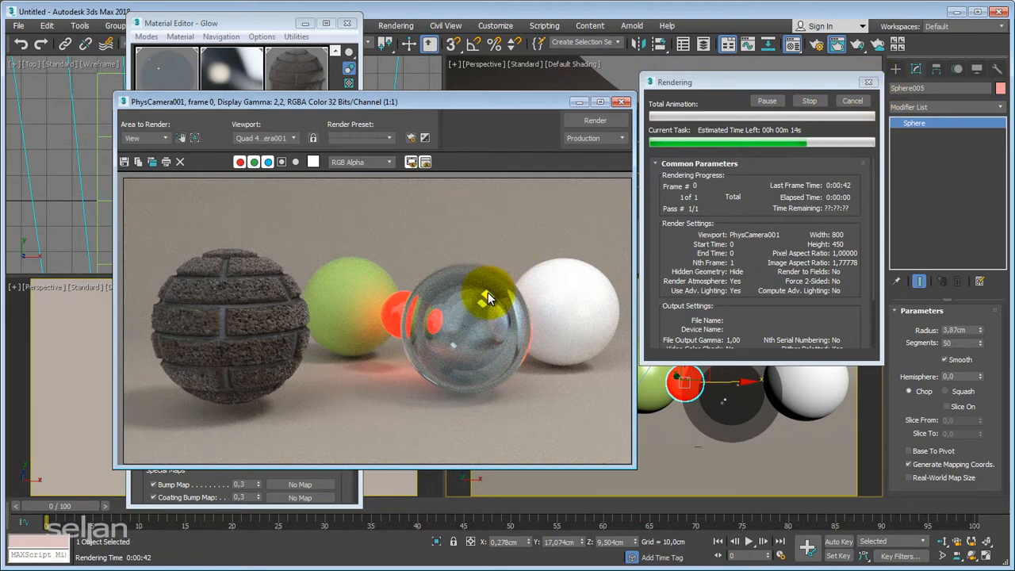
click(818, 99)
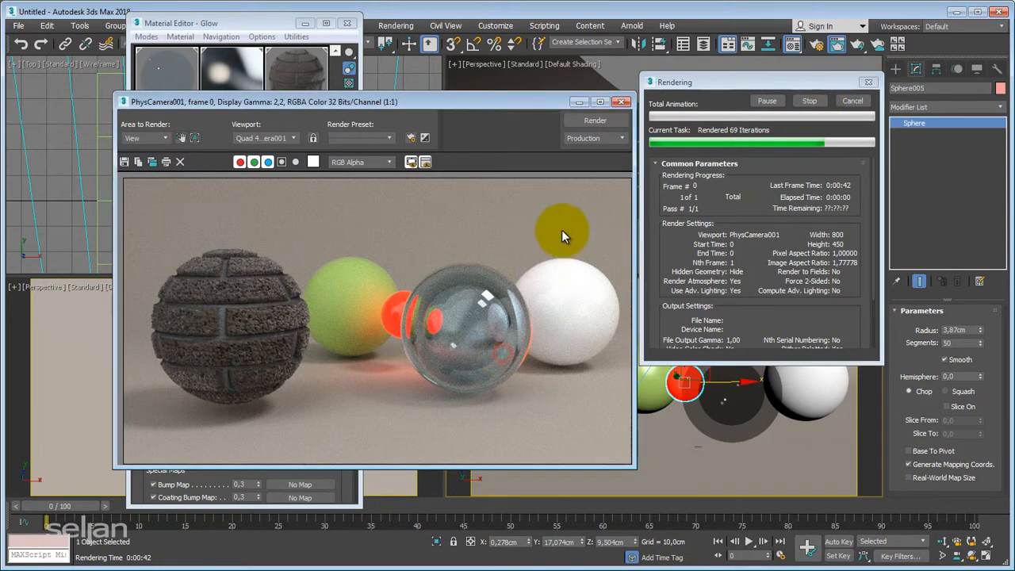
click(621, 102)
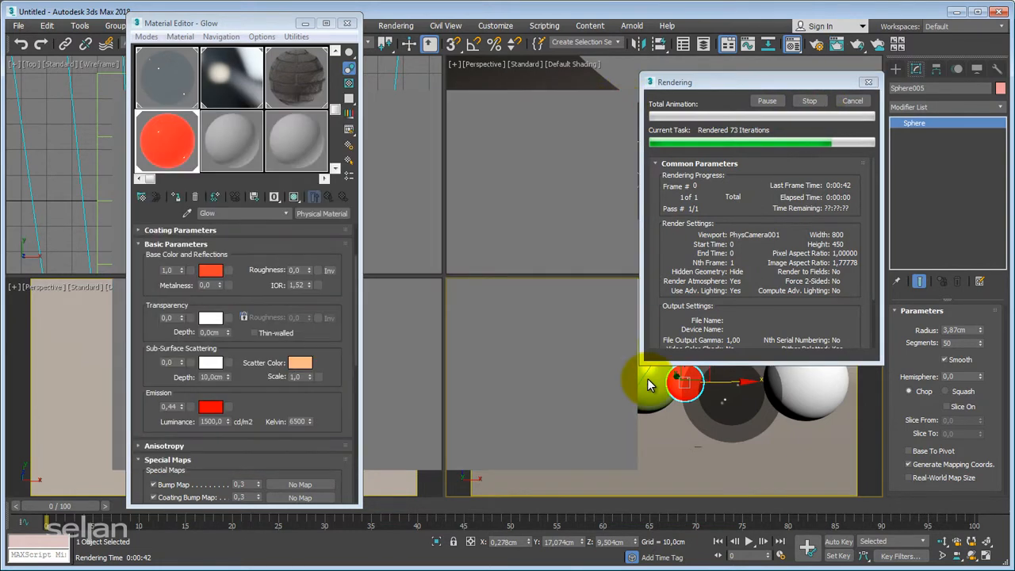
click(852, 100)
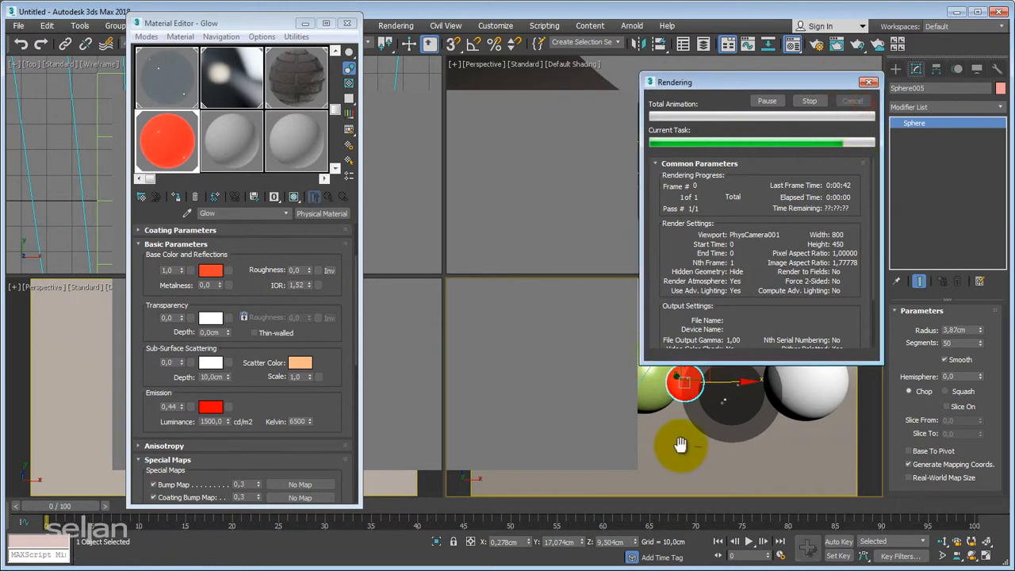
Step: Select the green sphere and paste the Matte material's green base color into its sub-surface scattering color
click(616, 352)
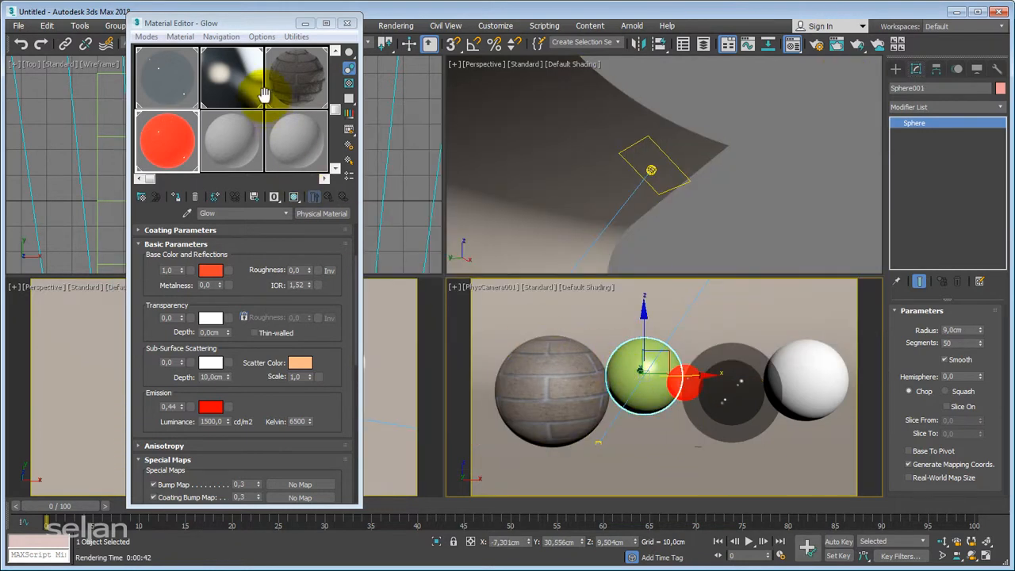
click(334, 61)
click(231, 77)
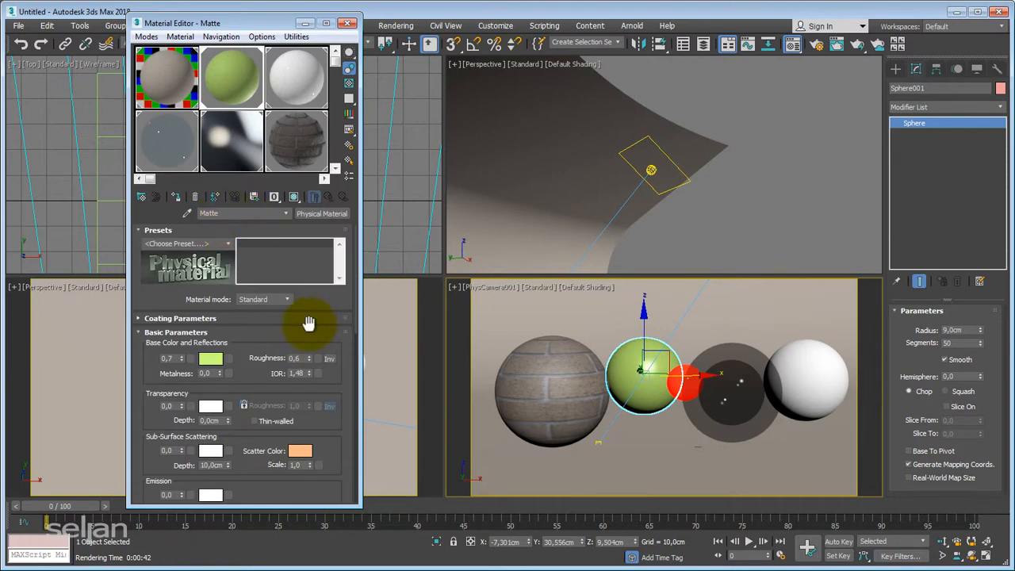
drag(309, 323, 310, 274)
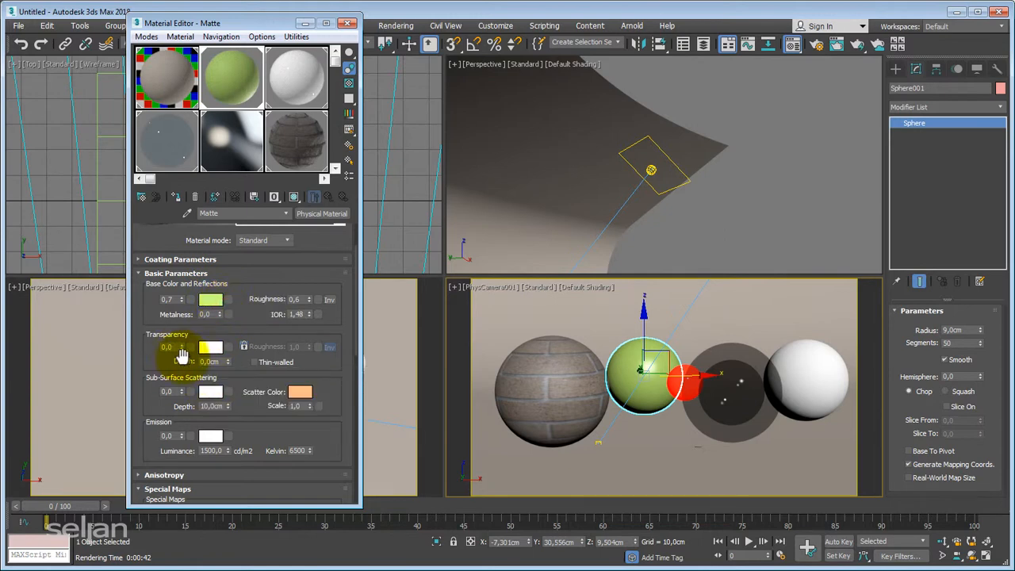
right_click(205, 396)
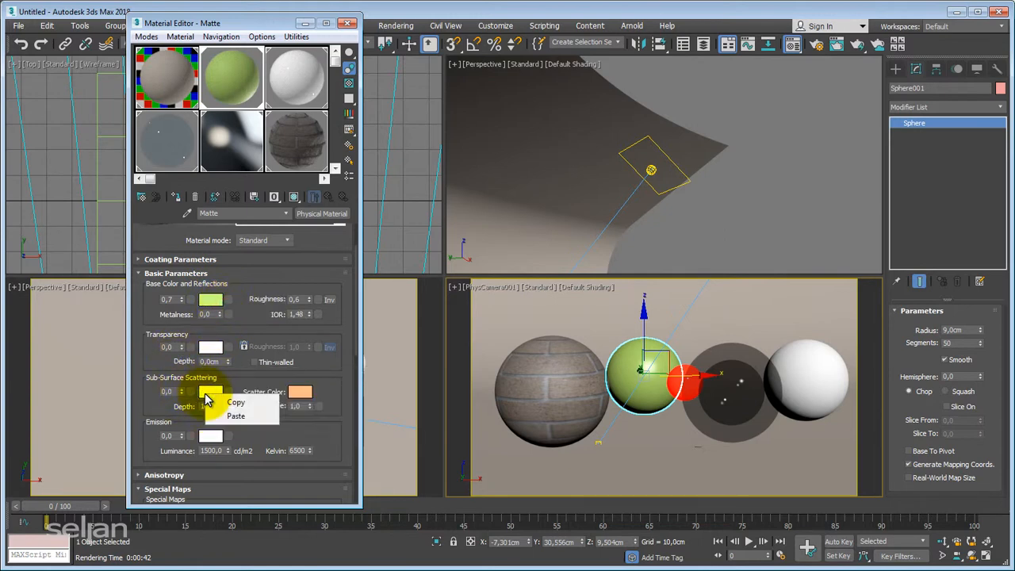
click(230, 415)
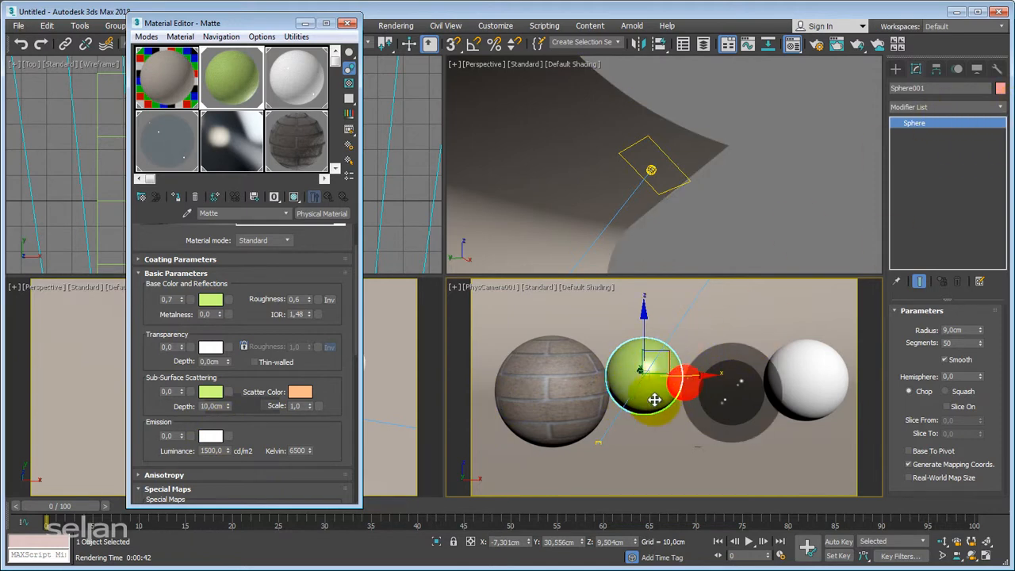
Step: Add a Shell modifier to the green sphere and reduce its inner amount to 0.94 cm, checking the thickness in wireframe
click(937, 107)
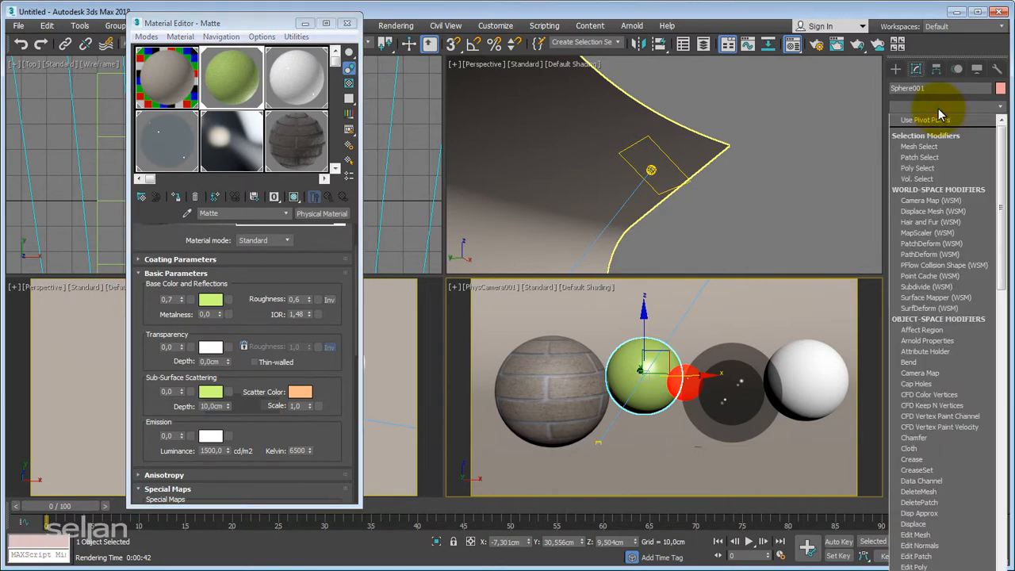
key(s)
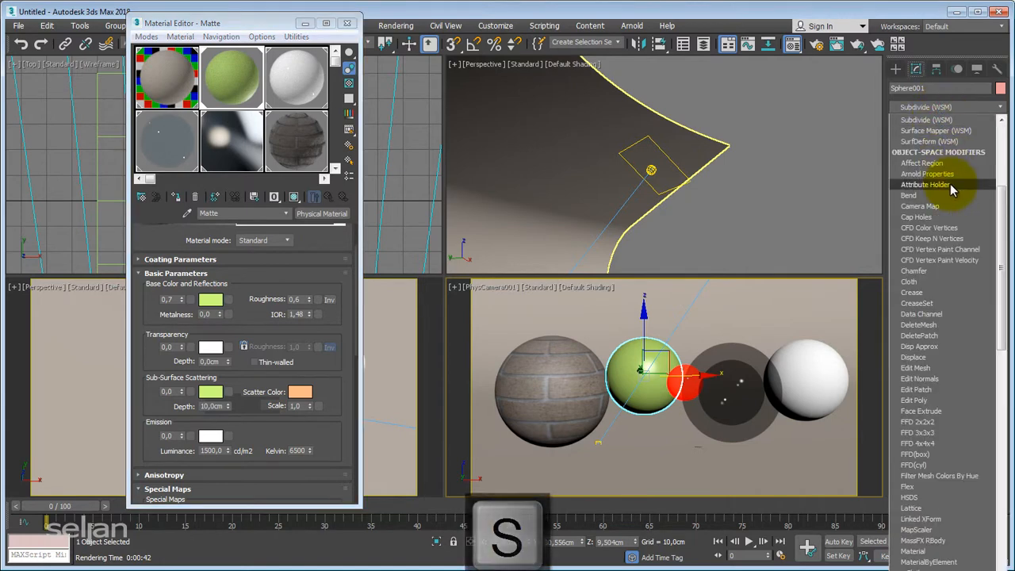
key(s)
key(s)
key(s)
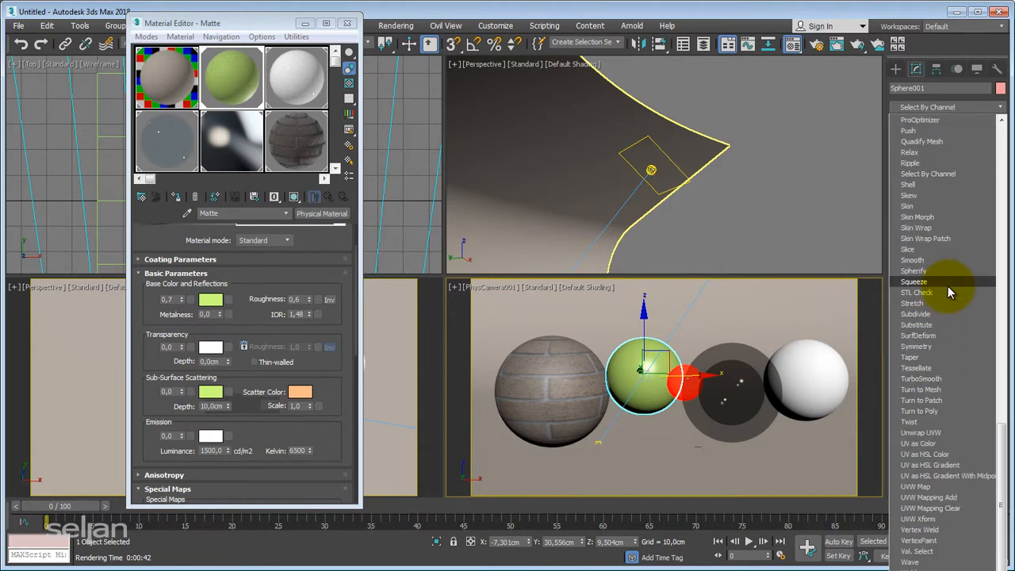
click(912, 188)
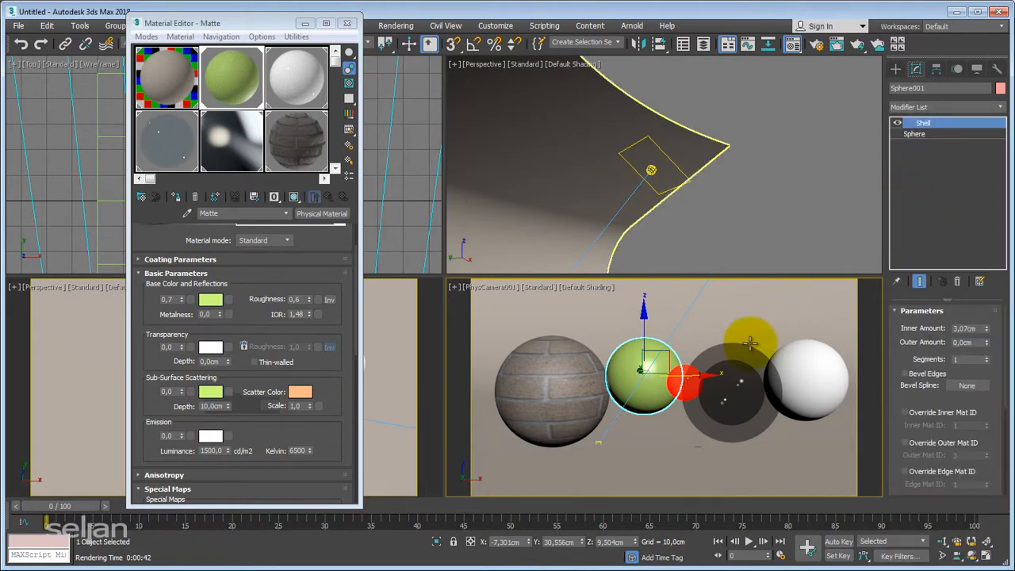
key(F3)
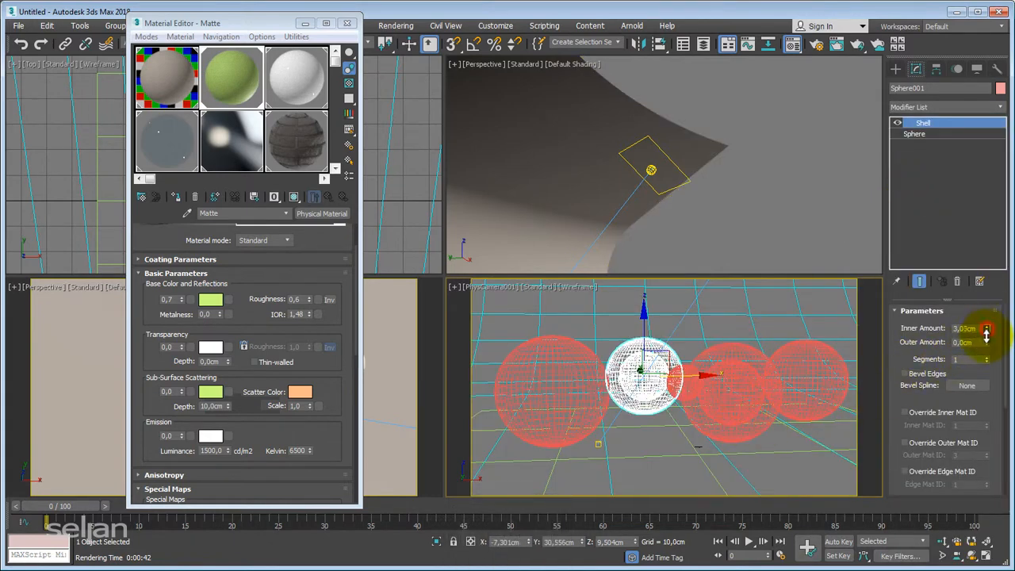
drag(986, 333, 983, 470)
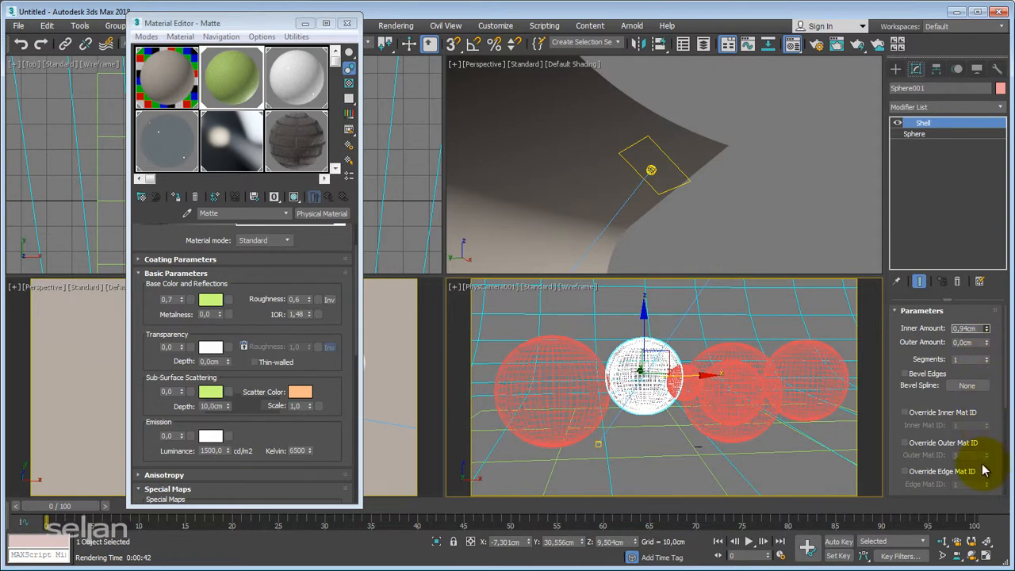
key(F3)
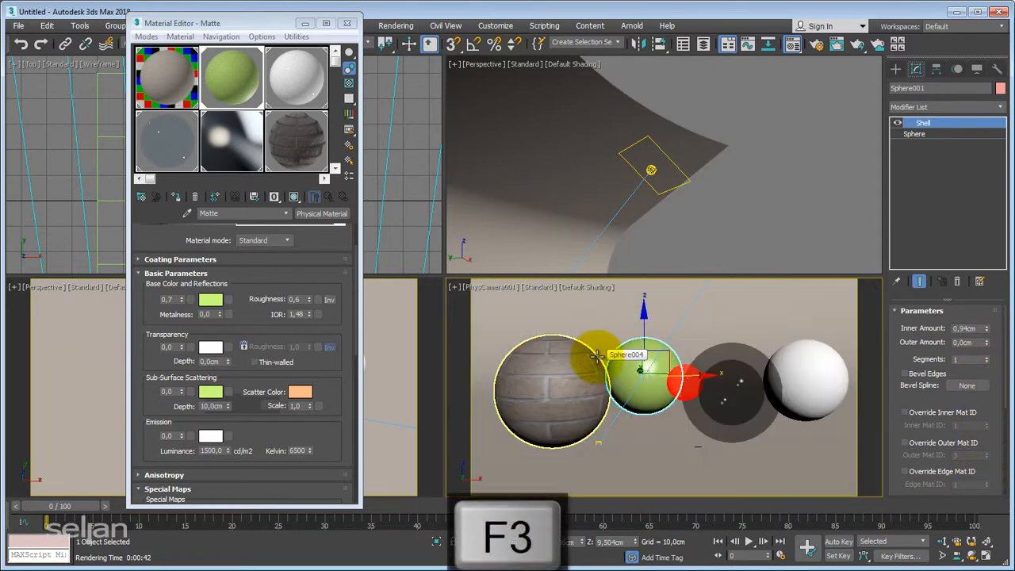
Step: Create a photometric Free Light in the top view and move it to the green sphere's center, about X -7.5 cm, Y 30.5 cm
key(t)
key(z)
key(F3)
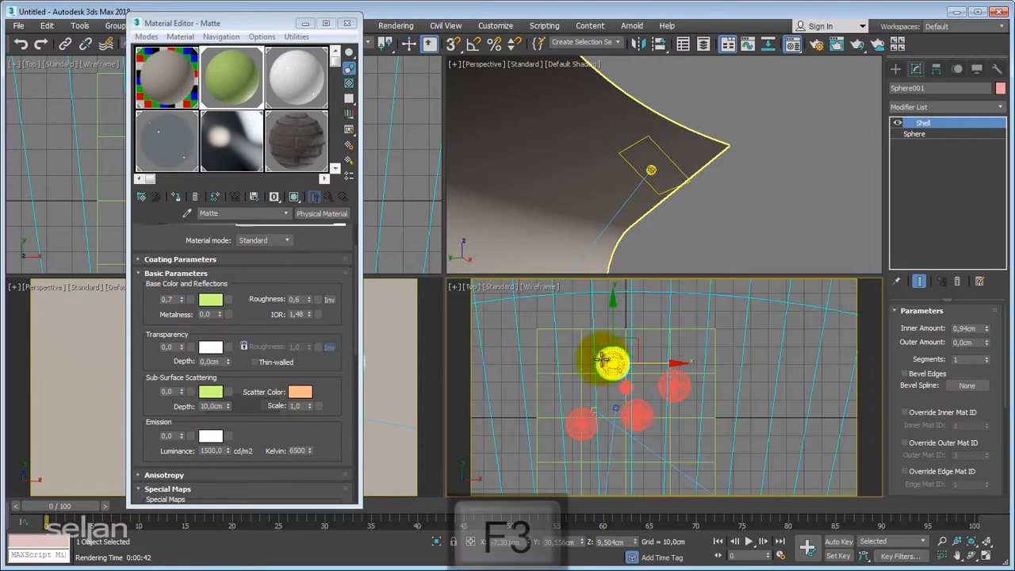
scroll(603, 360, down, 3)
middle_drag(602, 359, 618, 331)
click(895, 70)
middle_drag(718, 378, 668, 379)
click(968, 146)
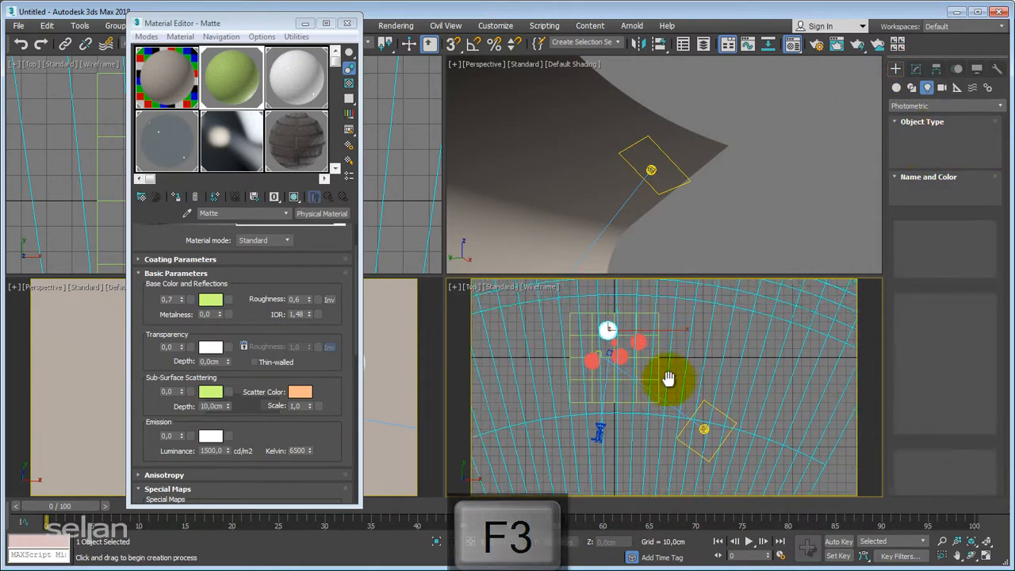
scroll(668, 379, up, 5)
click(721, 404)
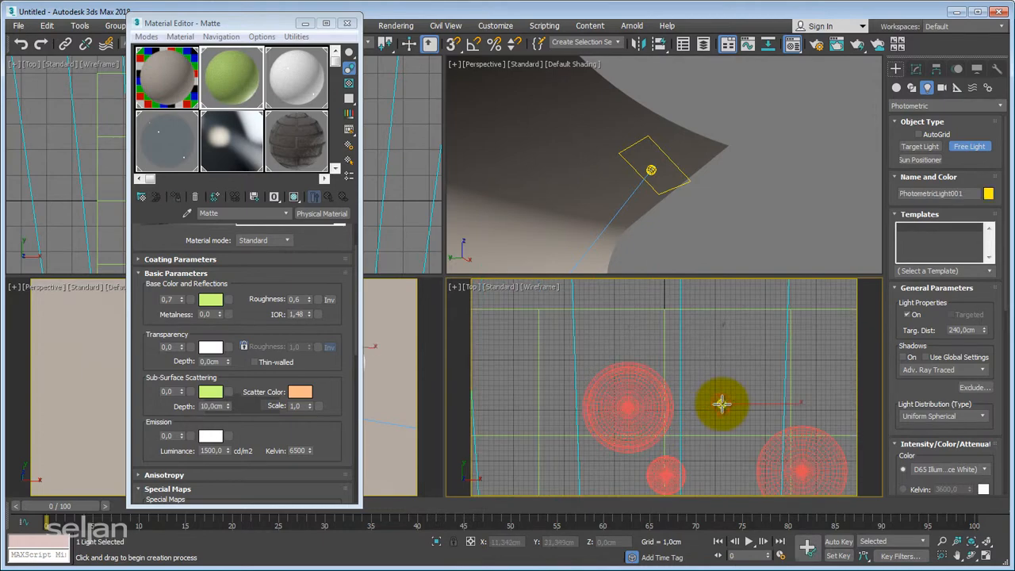
right_click(710, 414)
drag(745, 384, 650, 388)
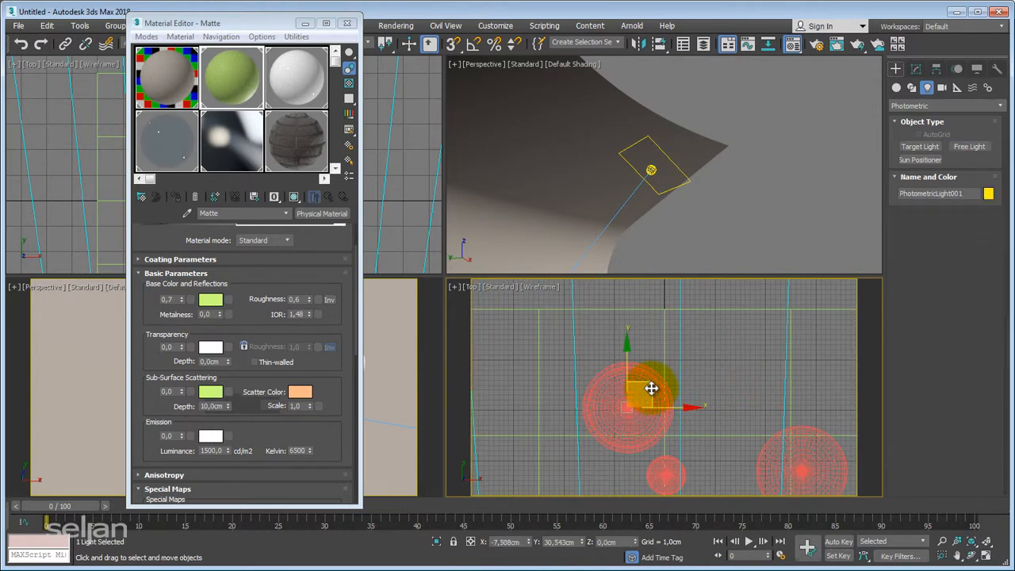
Step: Raise the free light in the front view to about 3.2 cm, inside the green sphere's lower part, and open its parameters
key(f)
key(z)
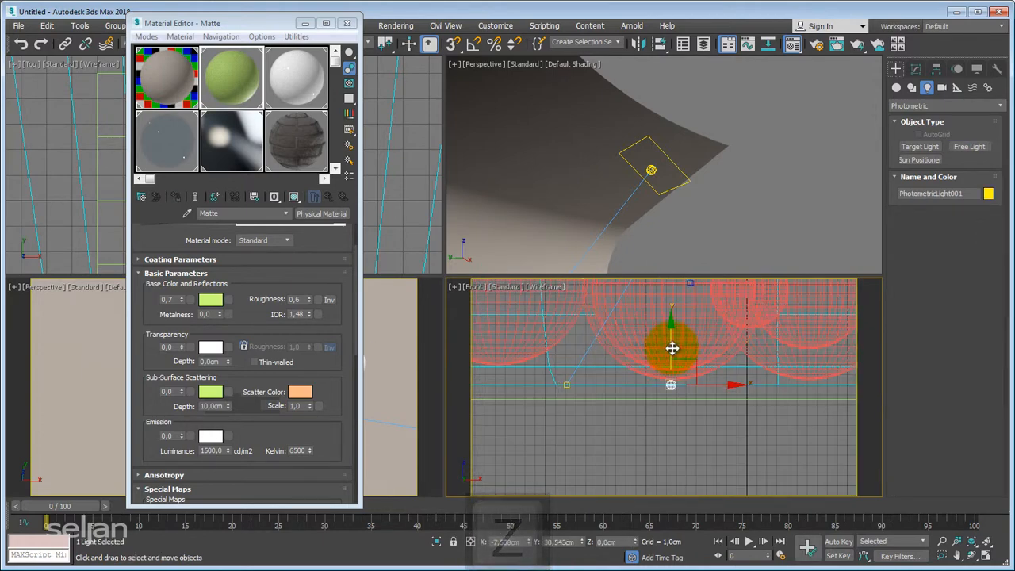
drag(671, 348, 673, 314)
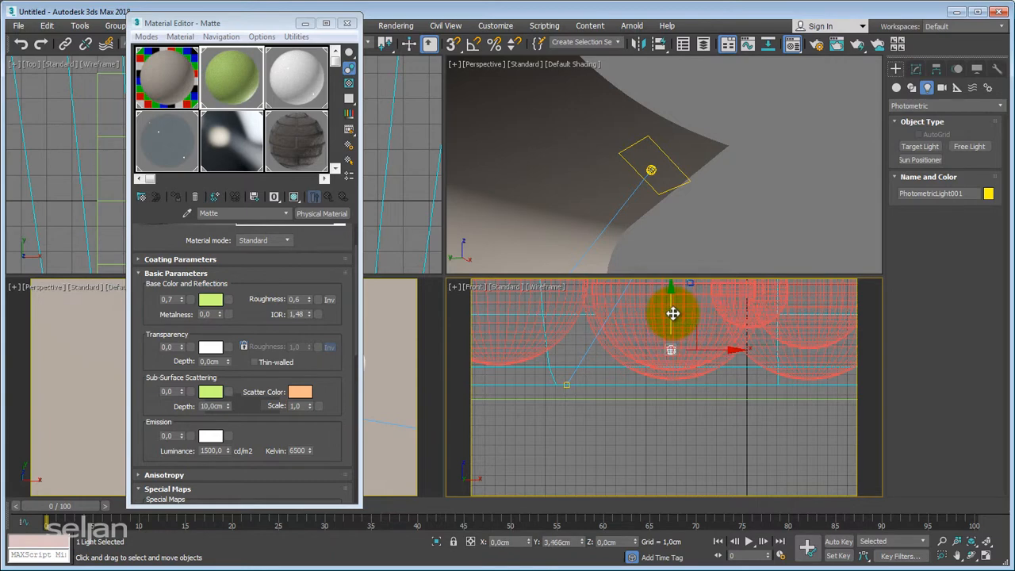
click(915, 69)
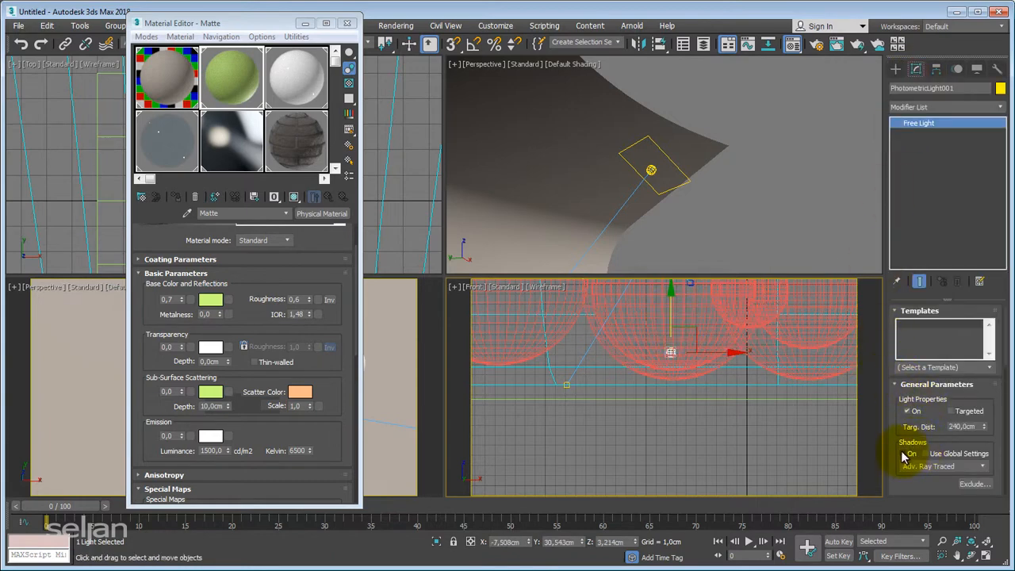
Step: Set the free light's distribution to Uniform Diffuse and raise it in the front view to about Z 3.5 cm
scroll(943, 404, down, 3)
click(945, 391)
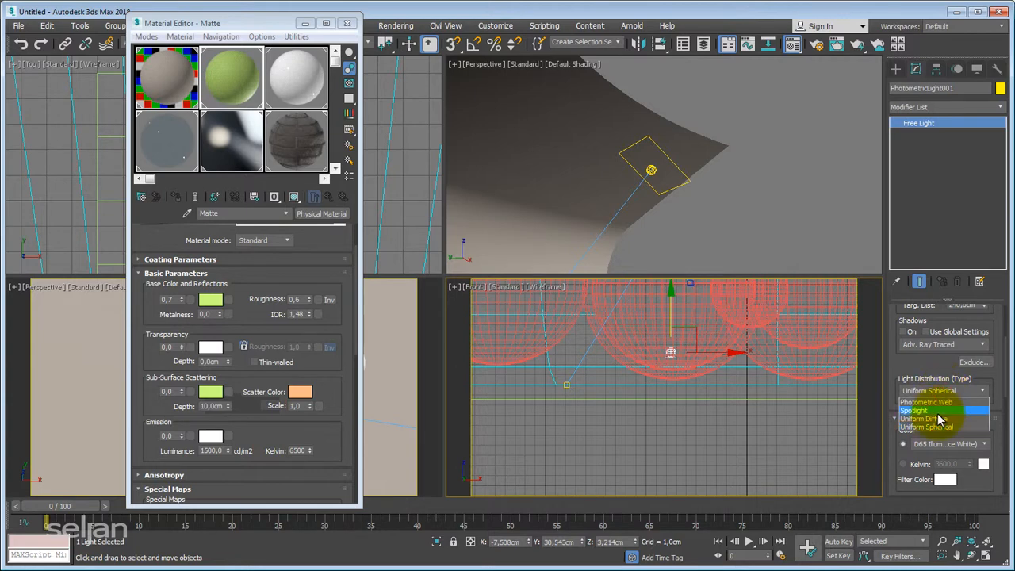
click(924, 422)
middle_drag(663, 335, 639, 353)
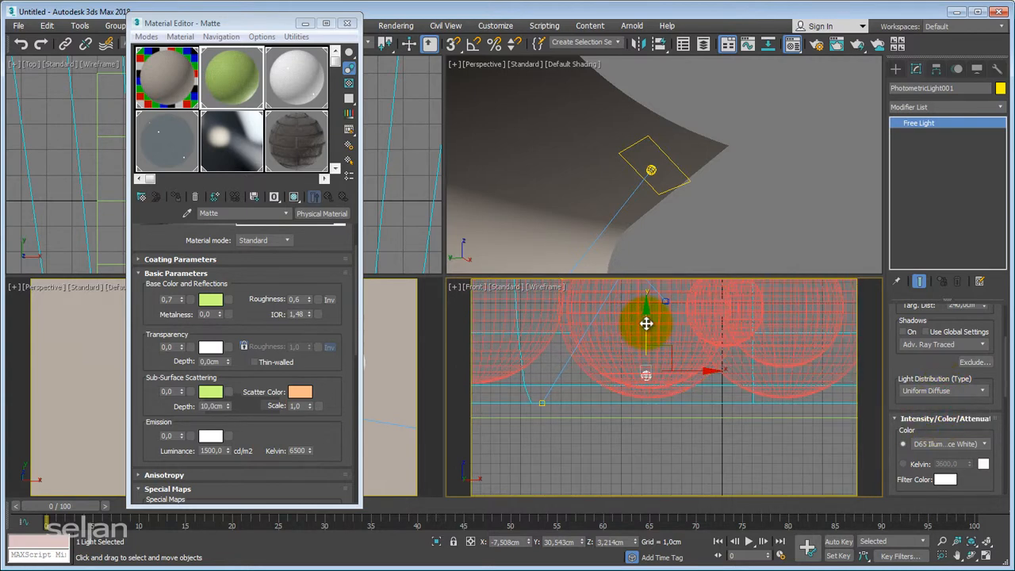
drag(645, 323, 646, 319)
scroll(928, 362, down, 2)
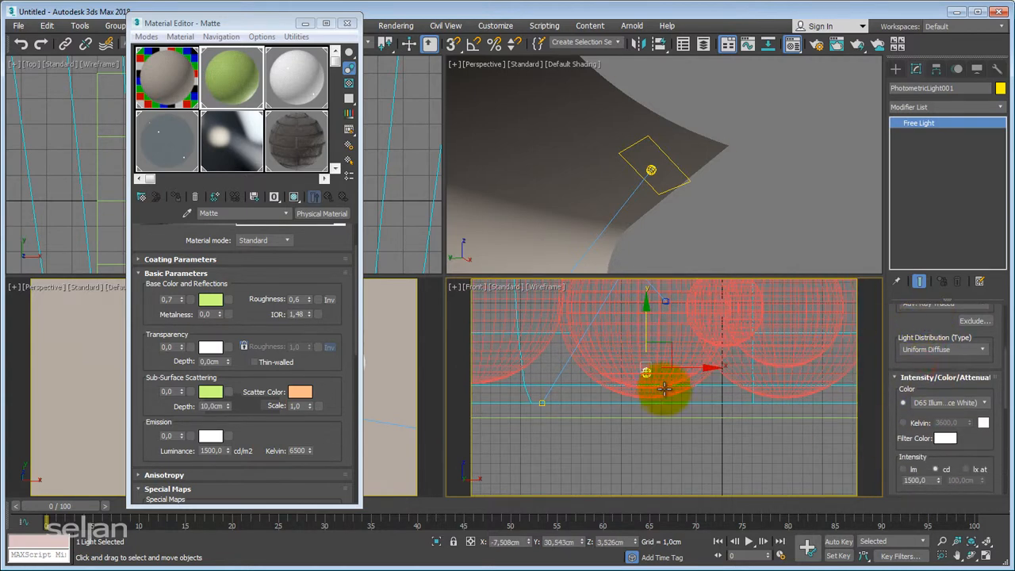
middle_drag(646, 371, 634, 394)
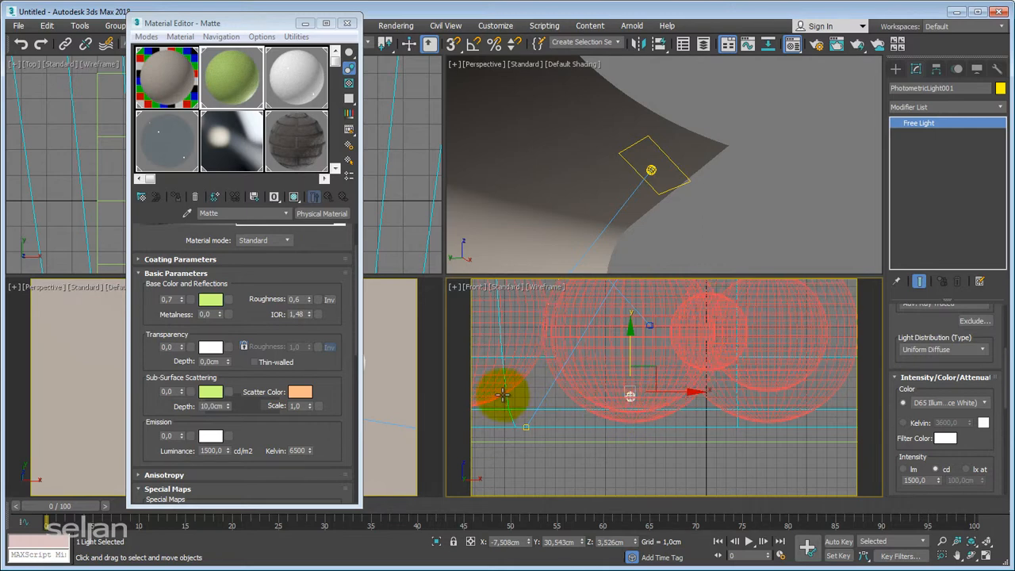
Step: Set the Matte material's sub-surface scattering weight to 0.69 and its scatter color to a saturated yellow, about 0.984, 0.8, 0.067
drag(178, 398, 172, 341)
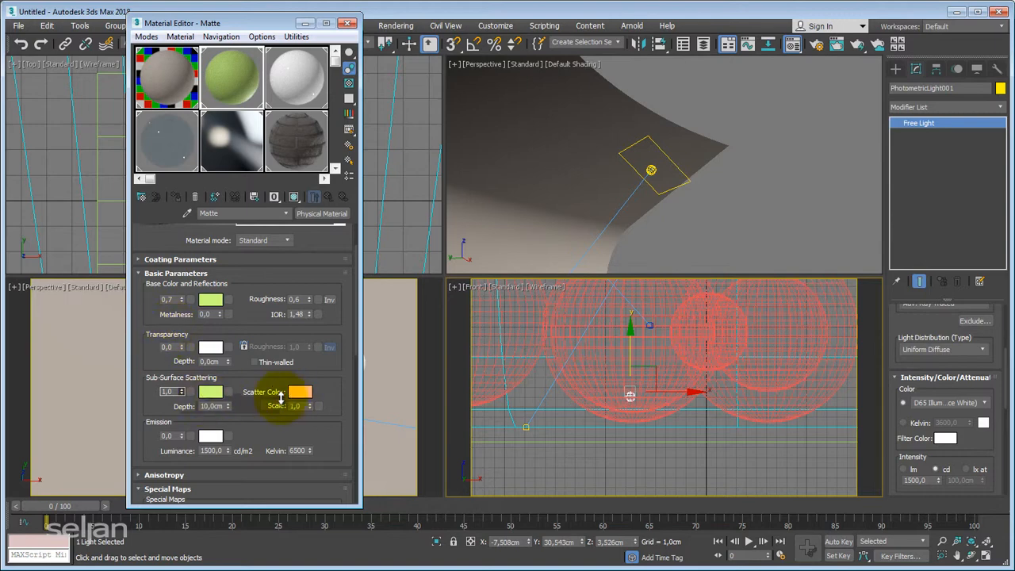
drag(180, 394, 175, 429)
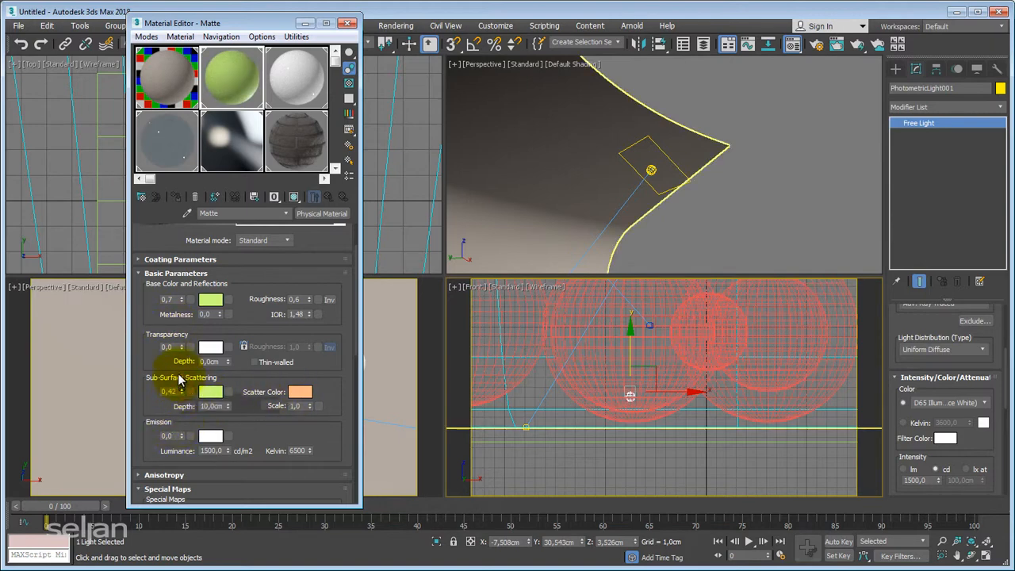
drag(181, 391, 170, 385)
click(301, 391)
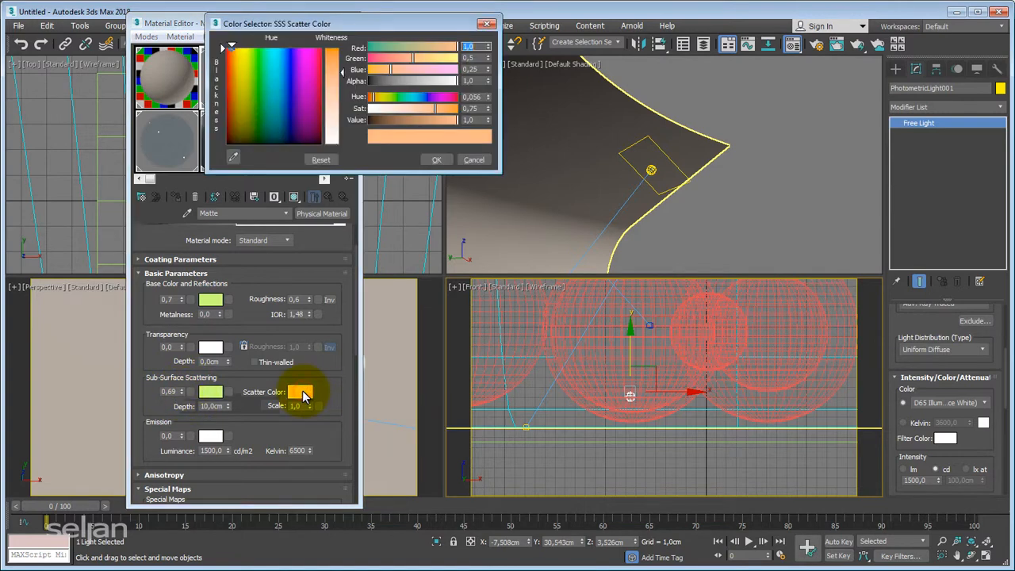
click(239, 50)
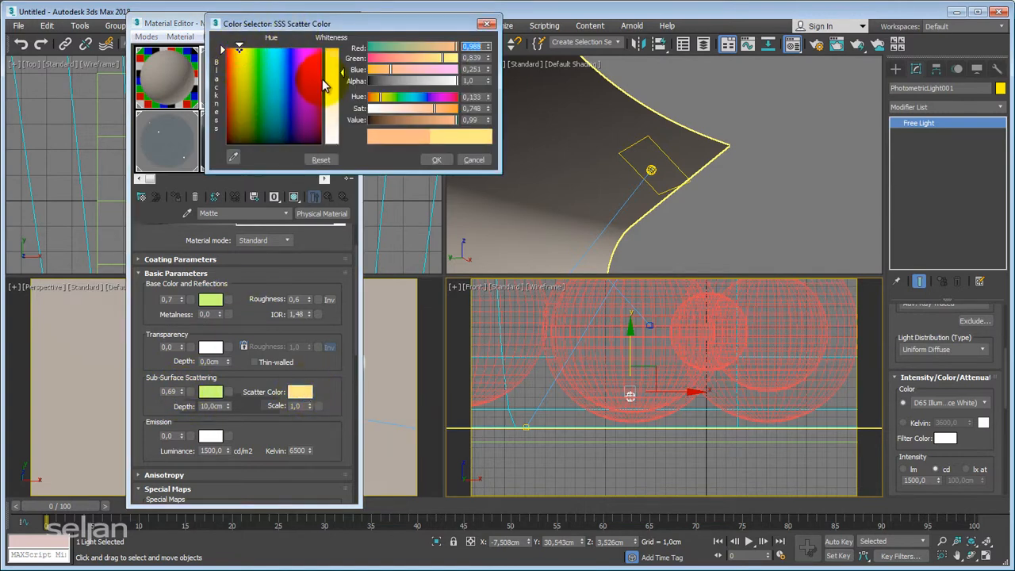
drag(342, 74, 343, 56)
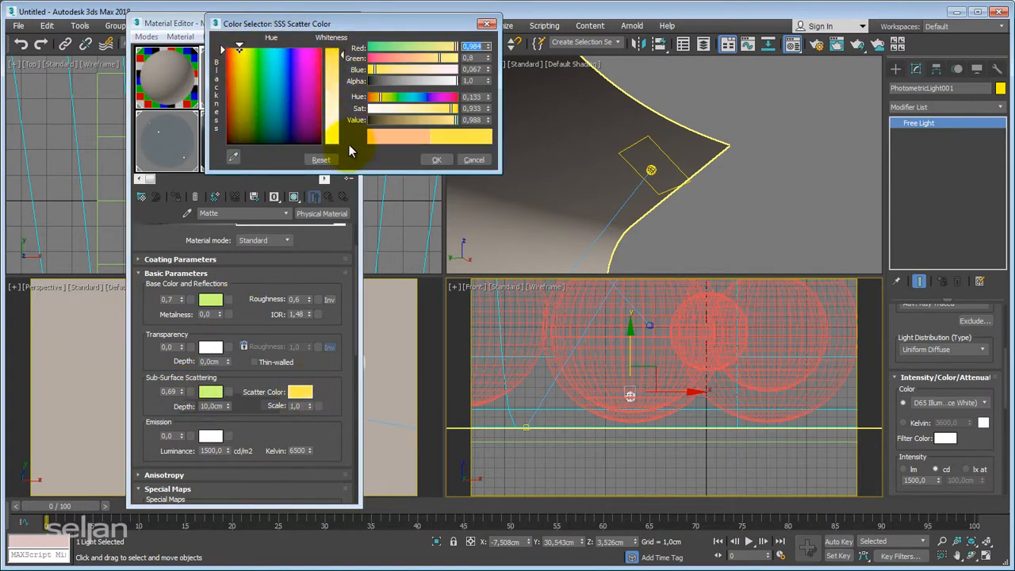
click(436, 159)
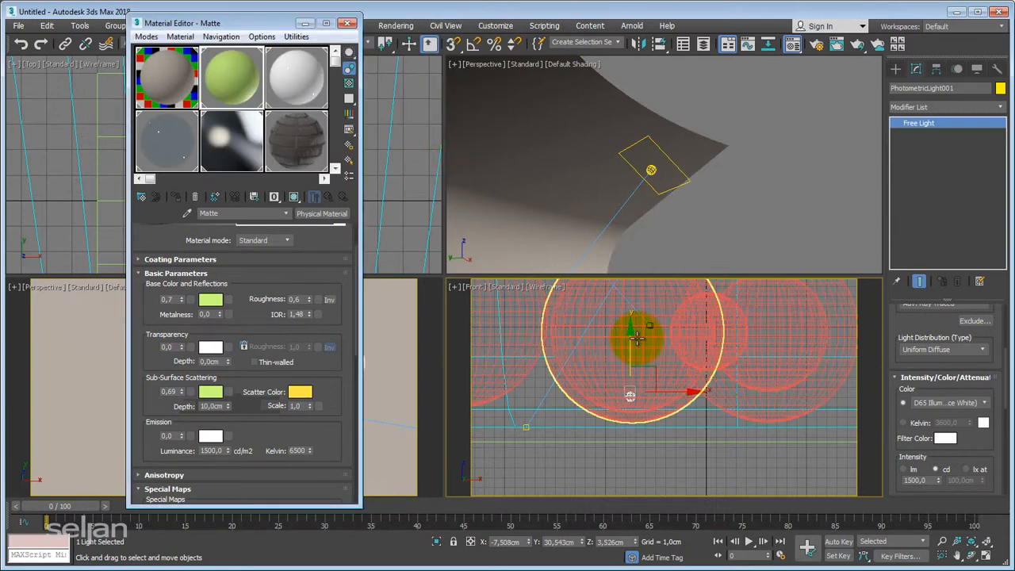
Step: Switch the front viewport to a shaded PhysCamera001 view and test-render it, cancelling the render and closing the image once the spheres are recognizable
key(F3)
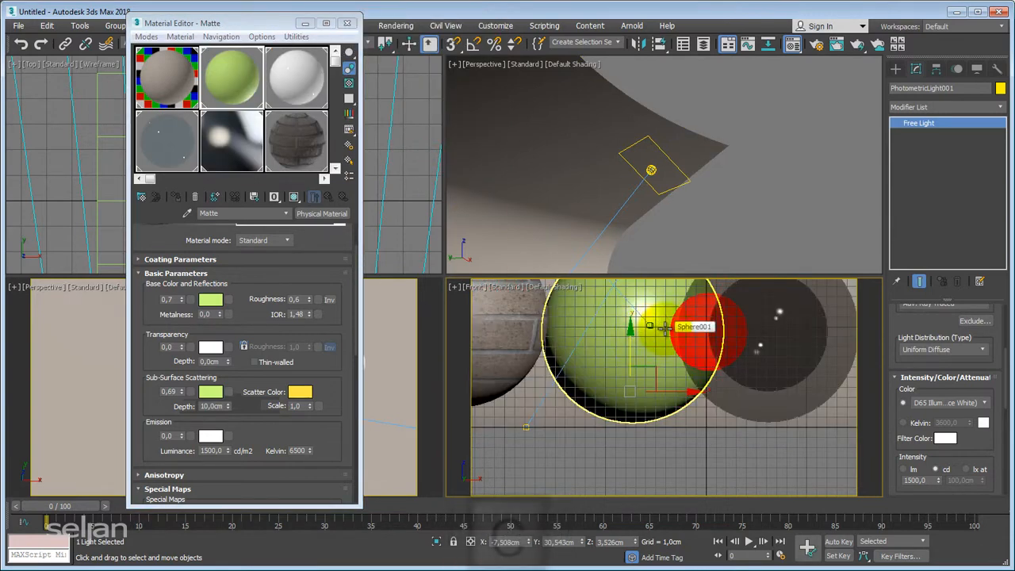
key(c)
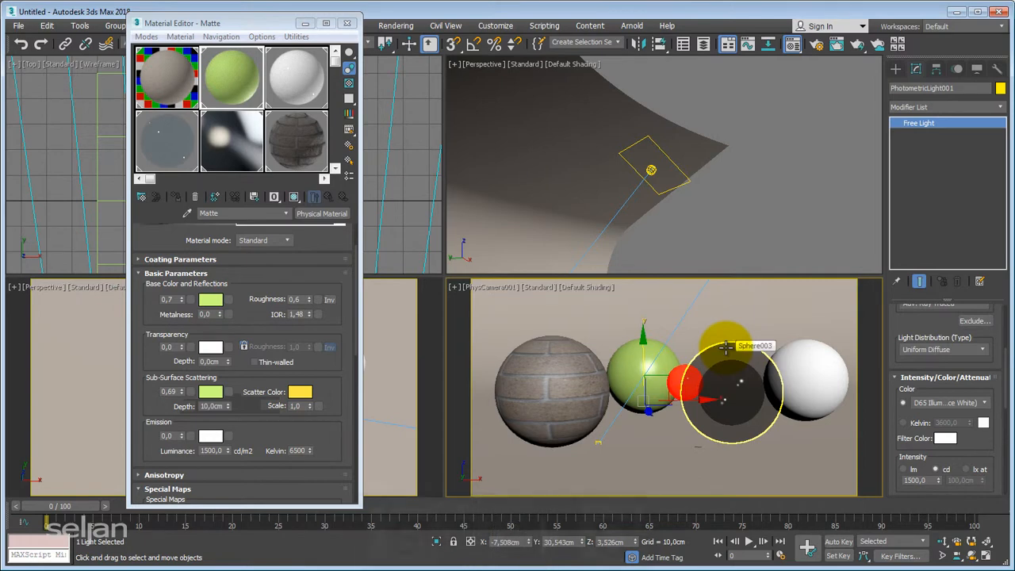
key(shift+q)
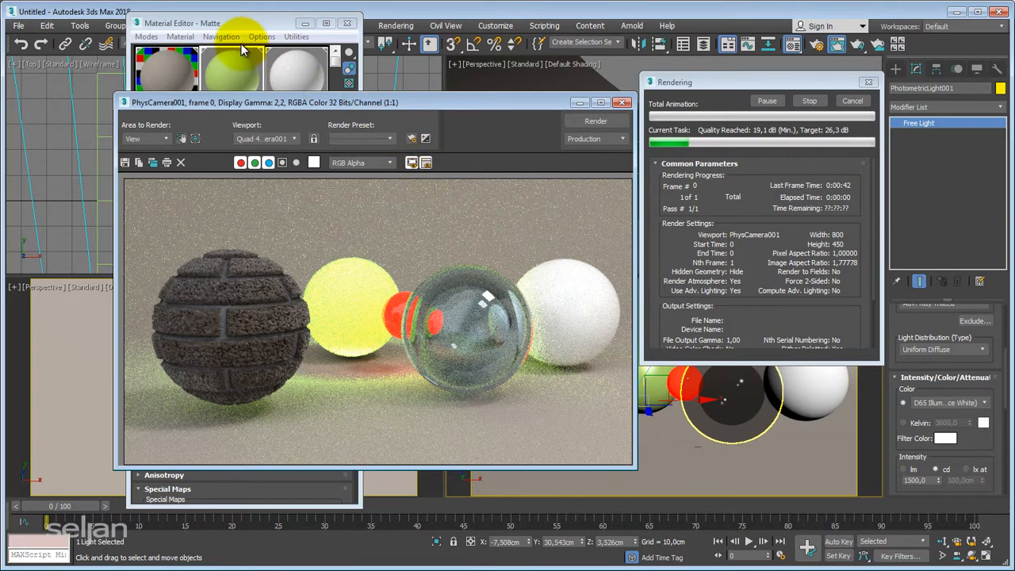
drag(396, 101, 457, 87)
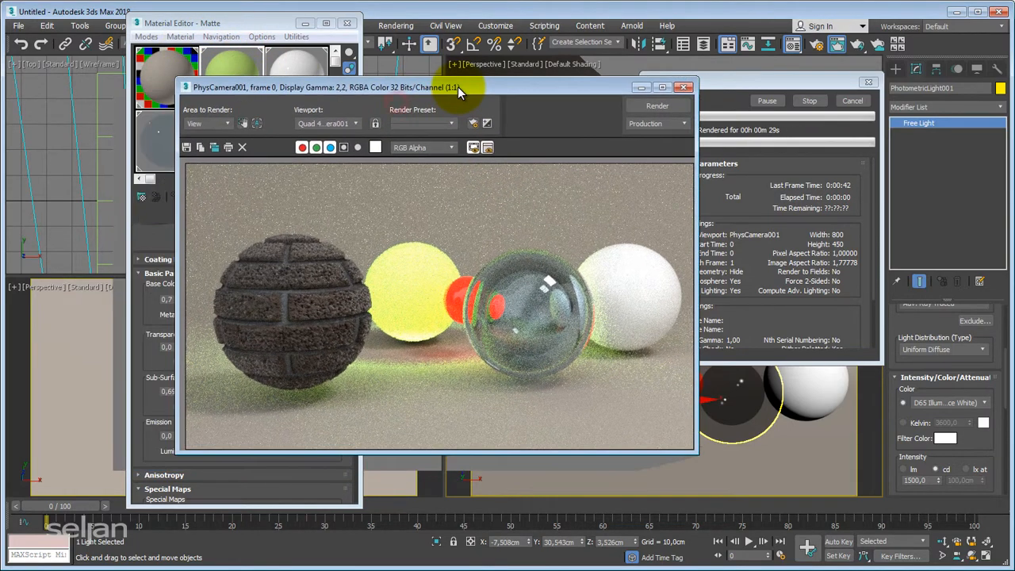
drag(570, 87, 544, 97)
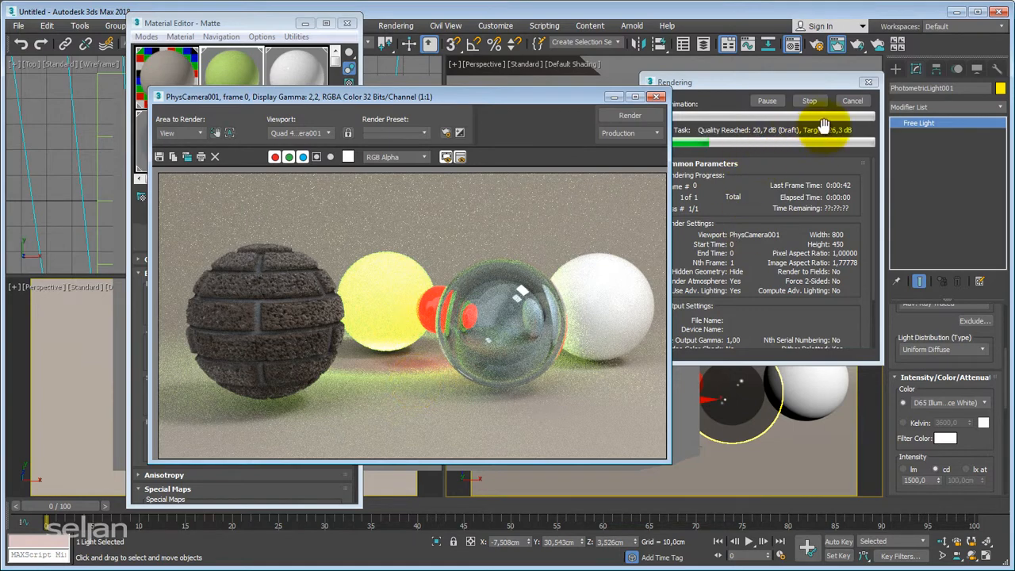
click(852, 100)
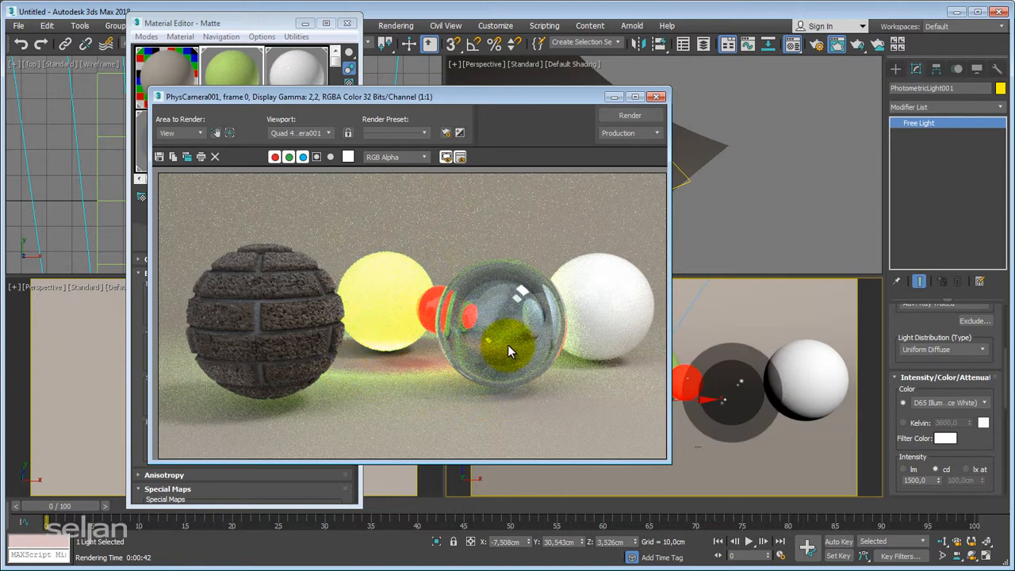
click(656, 97)
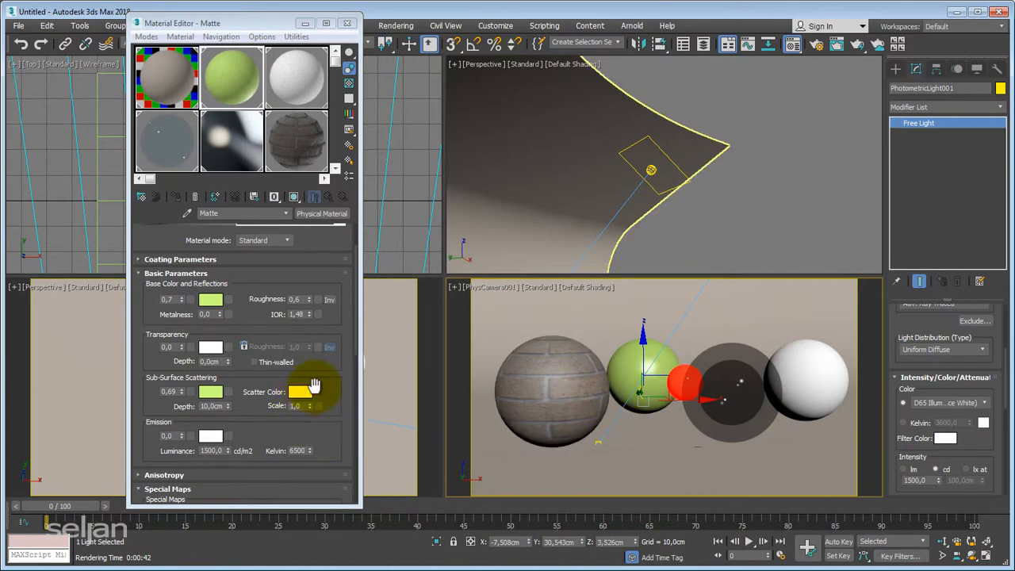
Step: Set the free light's intensity to 500 cd and test-render the camera view, cancelling the render early
click(527, 372)
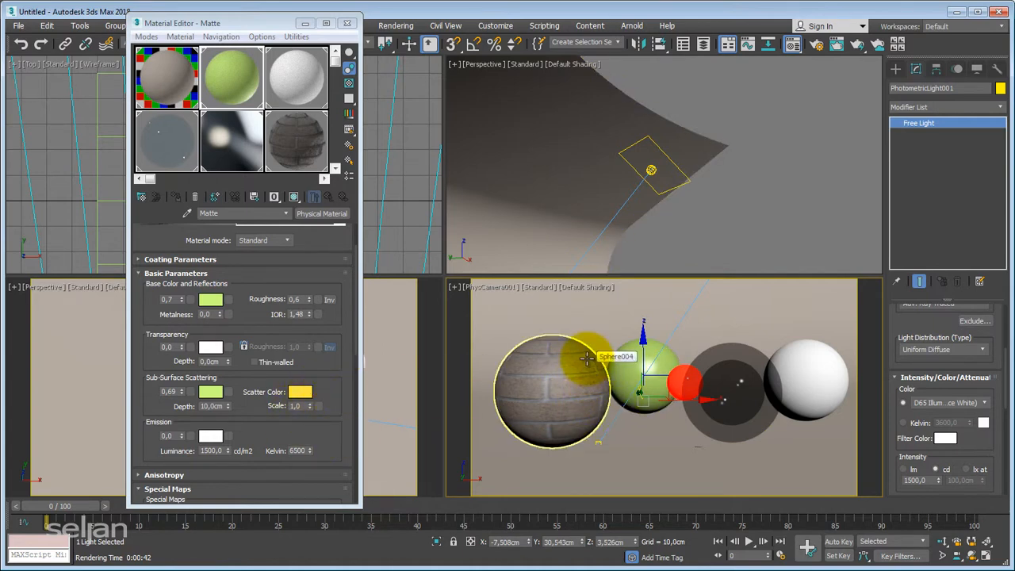
click(849, 364)
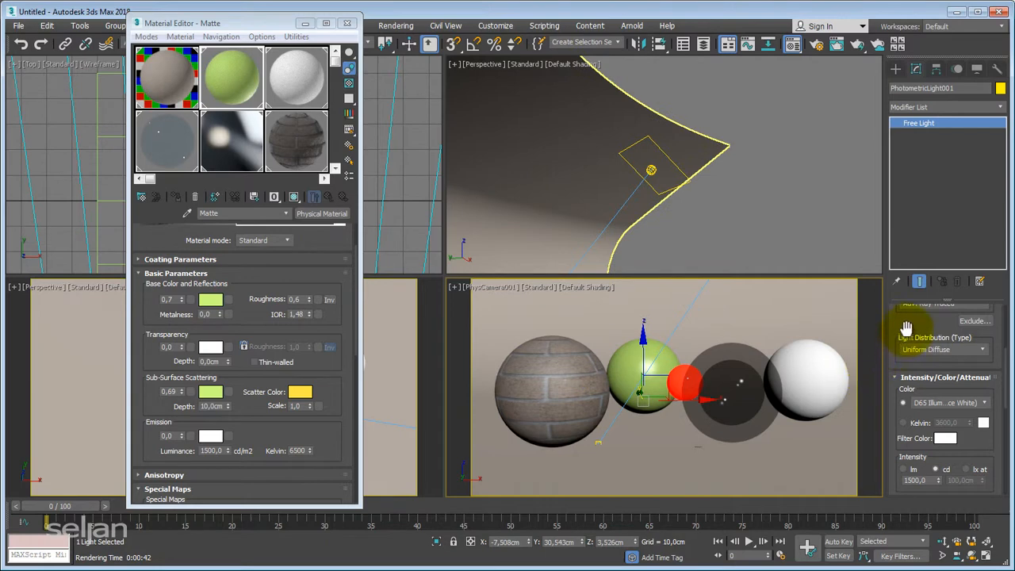
scroll(908, 329, down, 2)
scroll(911, 337, down, 2)
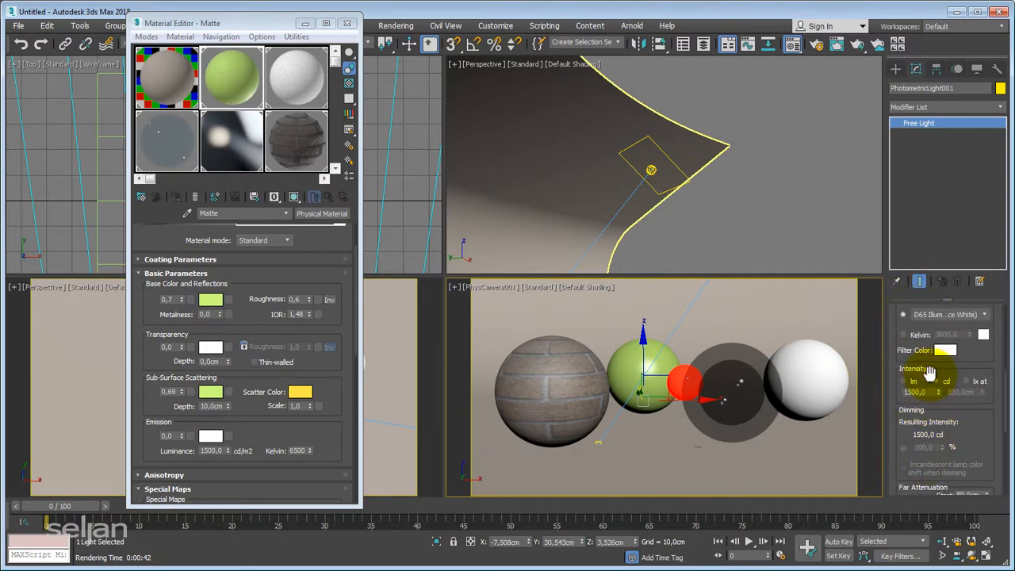
double_click(929, 392)
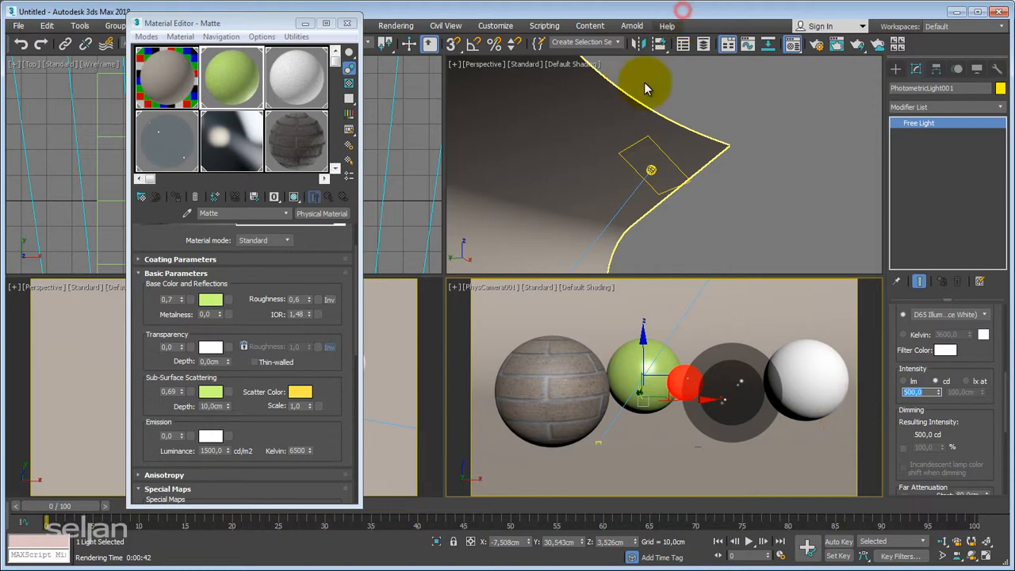
key(shift+q)
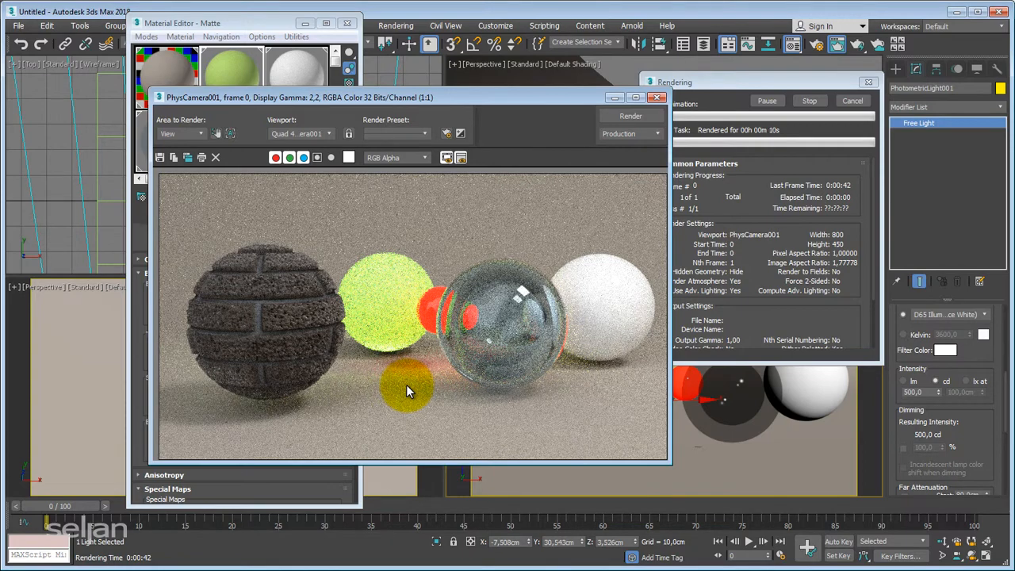
click(852, 101)
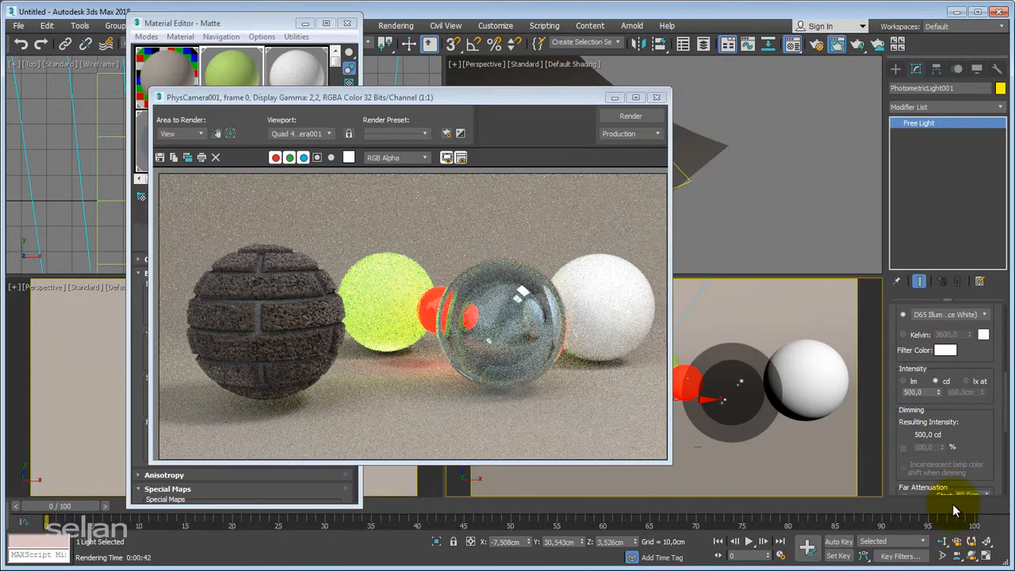
Step: Set the free light's intensity to 250 cd and render the camera view again until the noise lessens
click(913, 392)
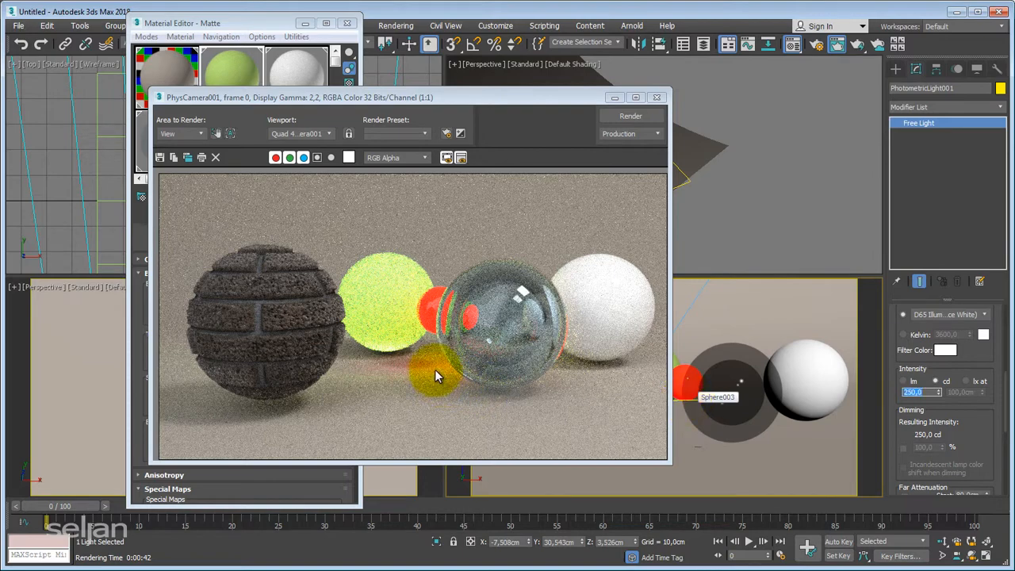
click(652, 118)
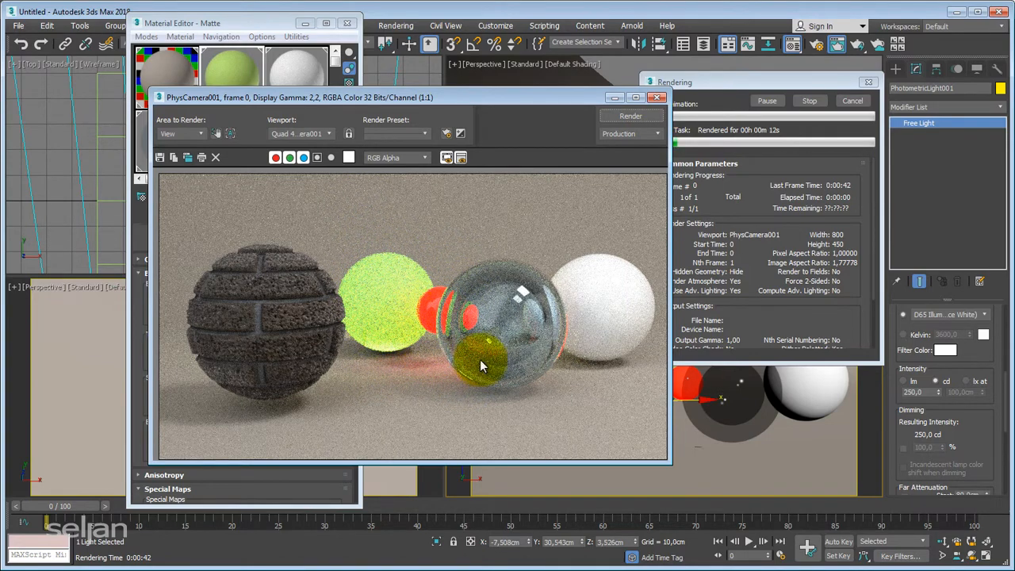
drag(480, 361, 586, 220)
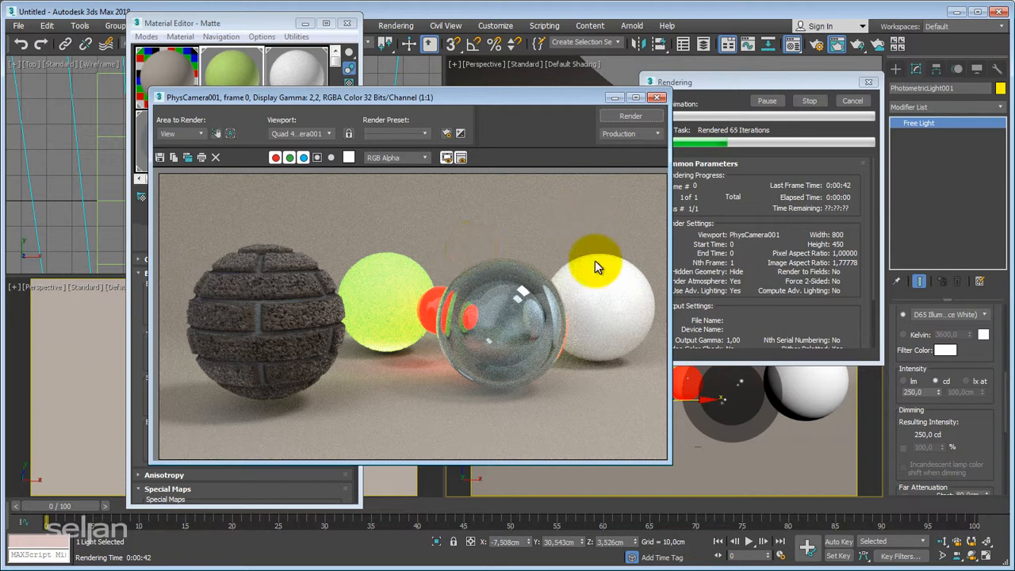
click(852, 101)
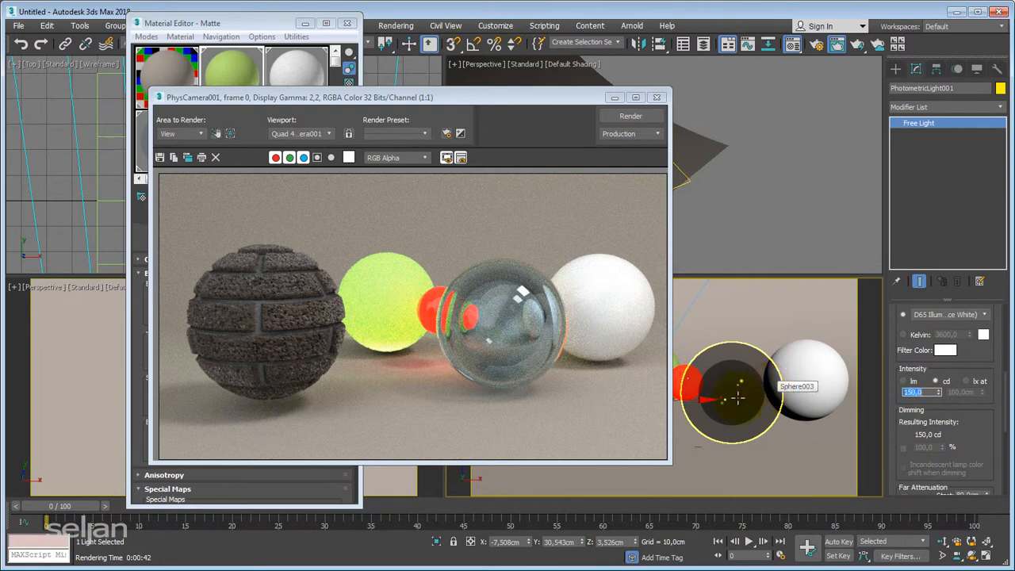
Step: Set the free light's intensity to 100 cd and run a short test render, cancelling it and closing the image
click(371, 297)
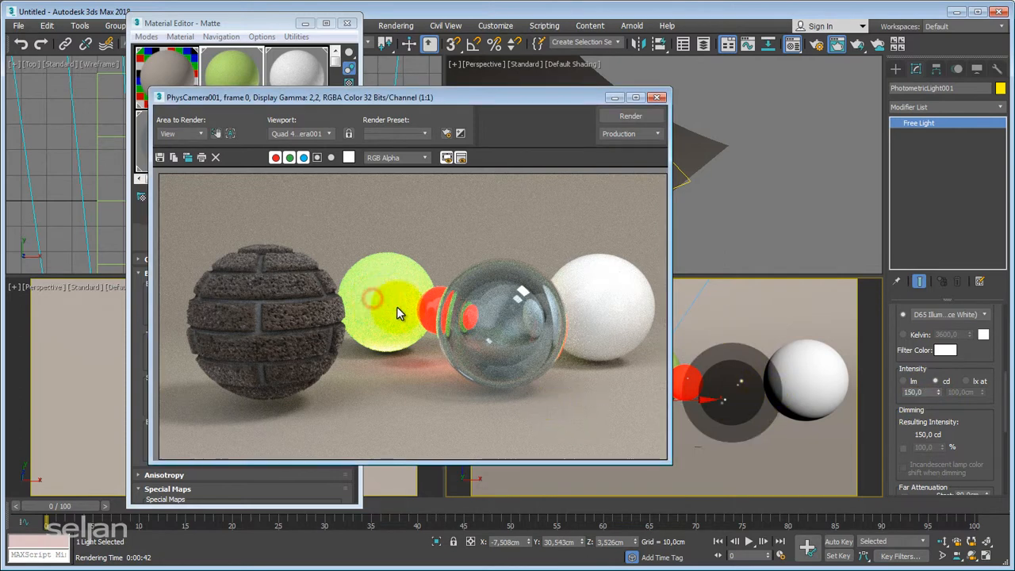
double_click(931, 393)
text(1)
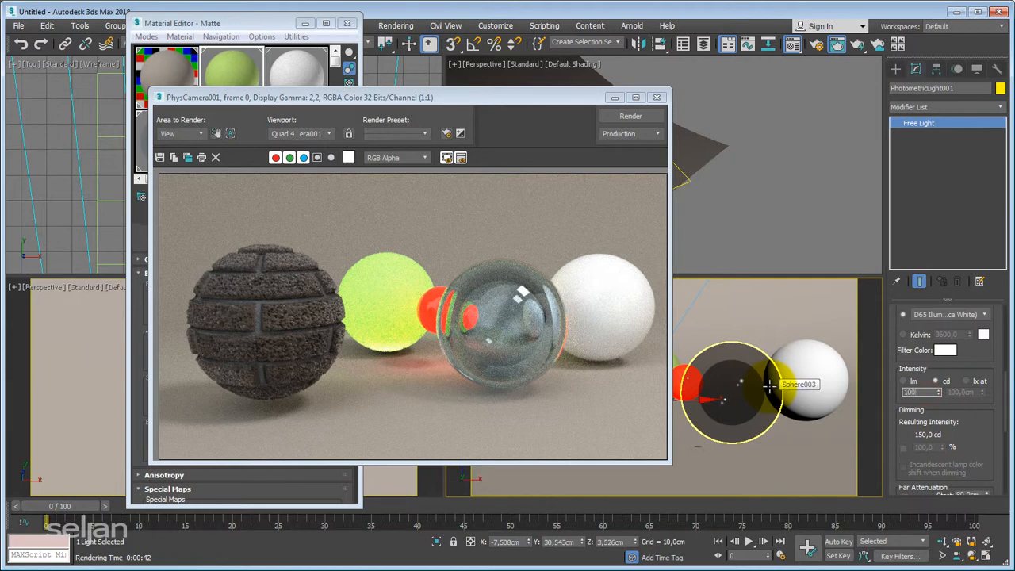
click(417, 263)
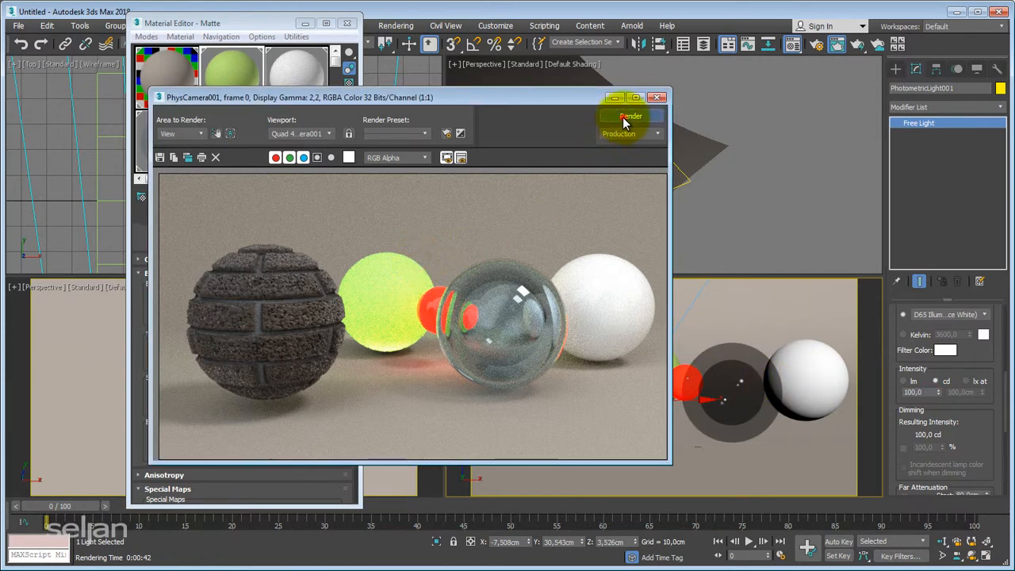
click(623, 117)
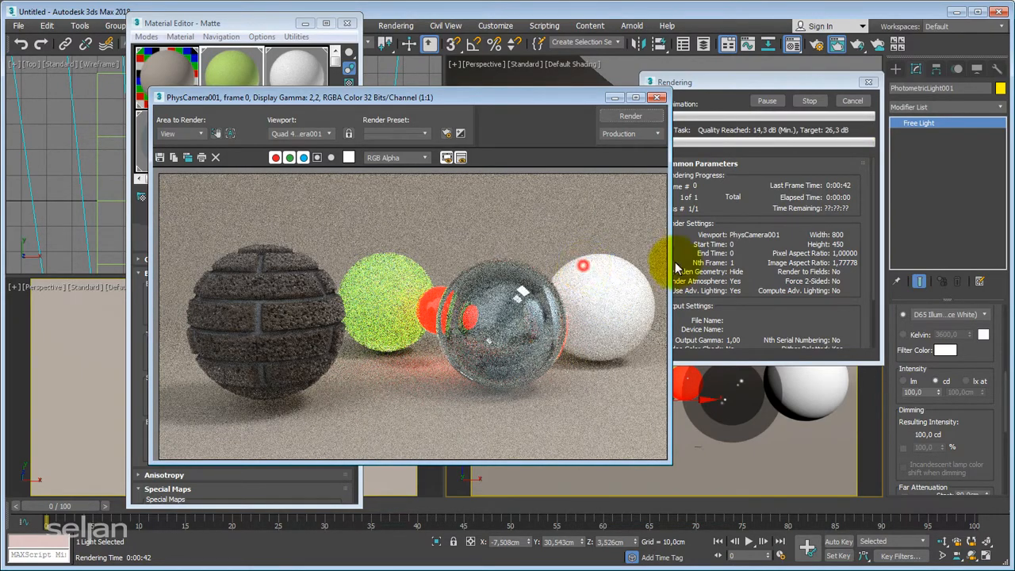
click(852, 101)
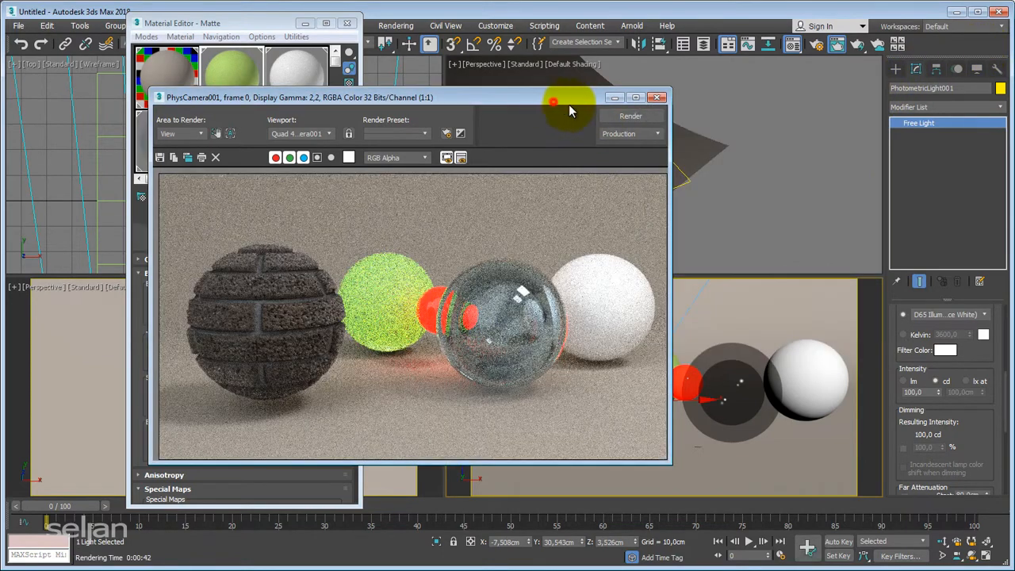
click(658, 99)
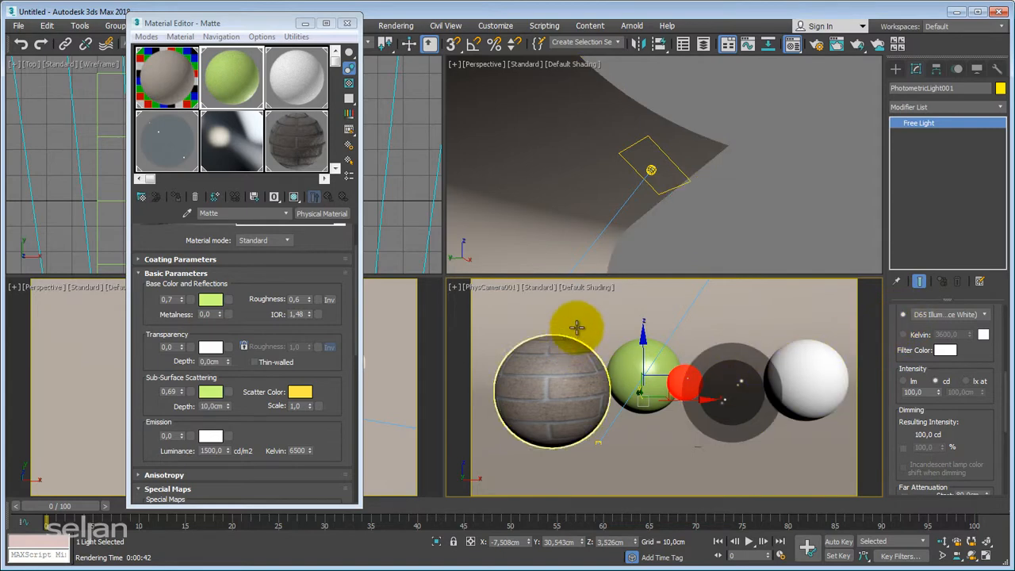
Step: Select the camera of the PhysCamera001 view to show its parameters and close the Material Editor
click(500, 286)
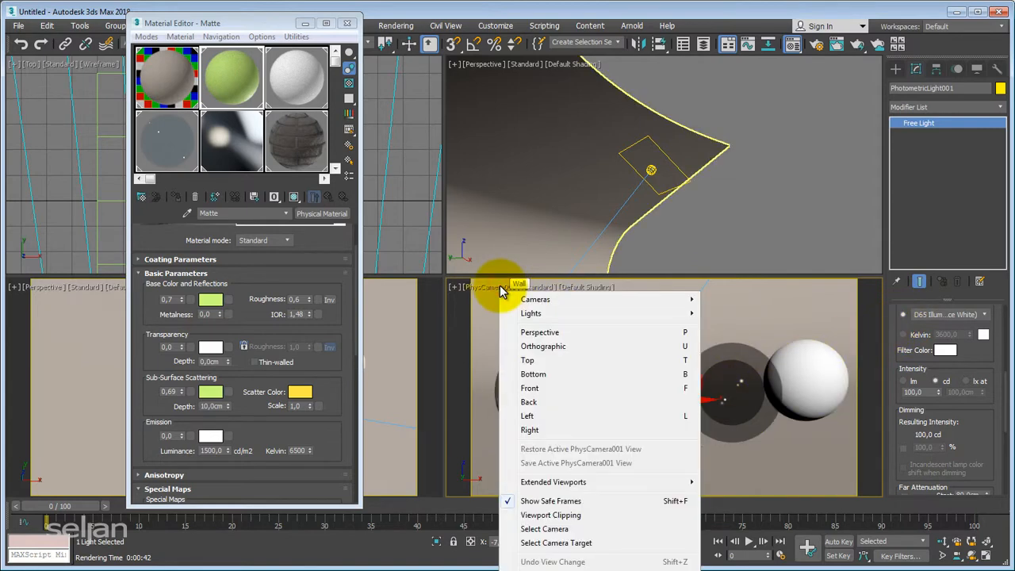
click(539, 529)
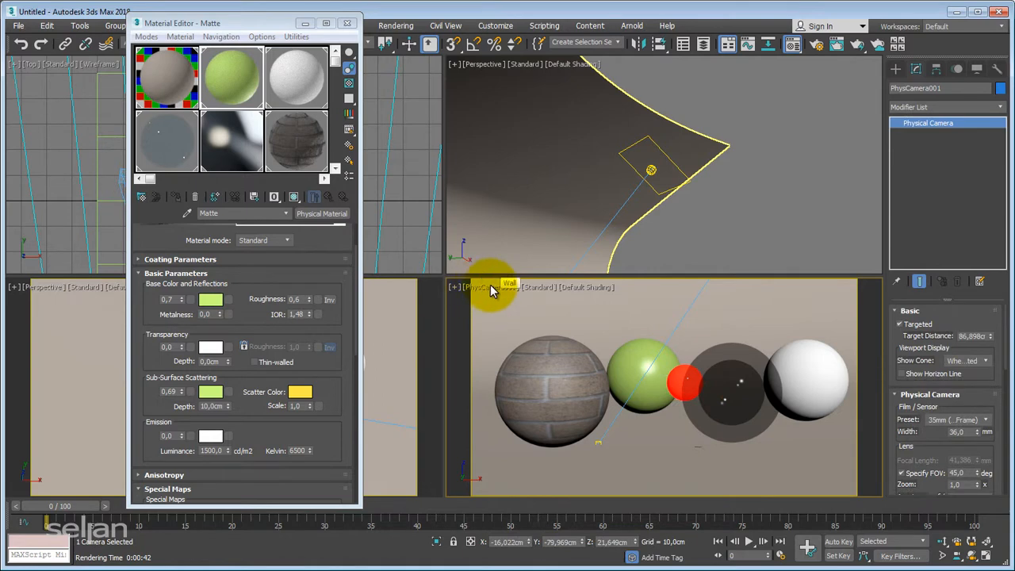
click(491, 291)
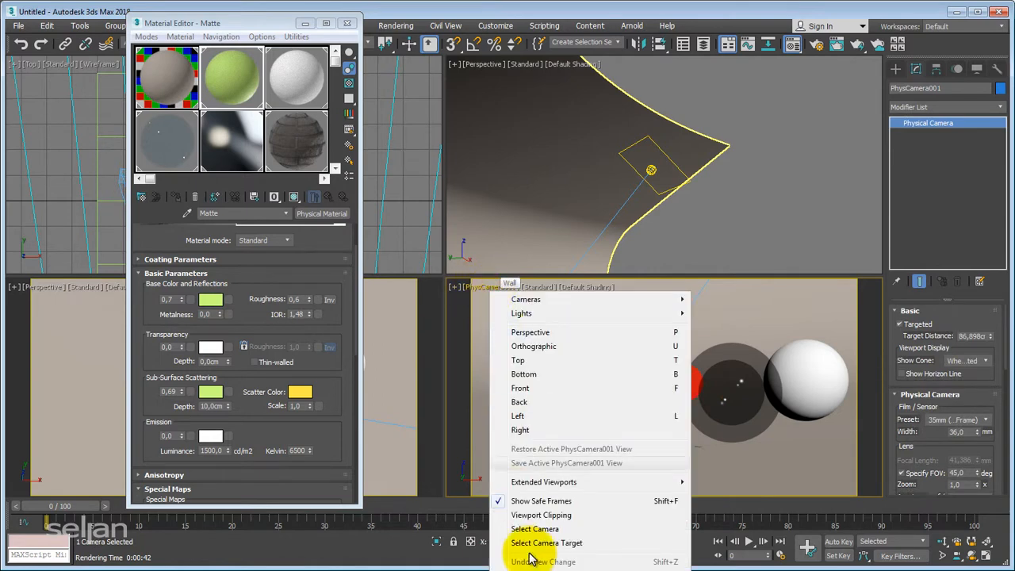
click(479, 287)
click(734, 14)
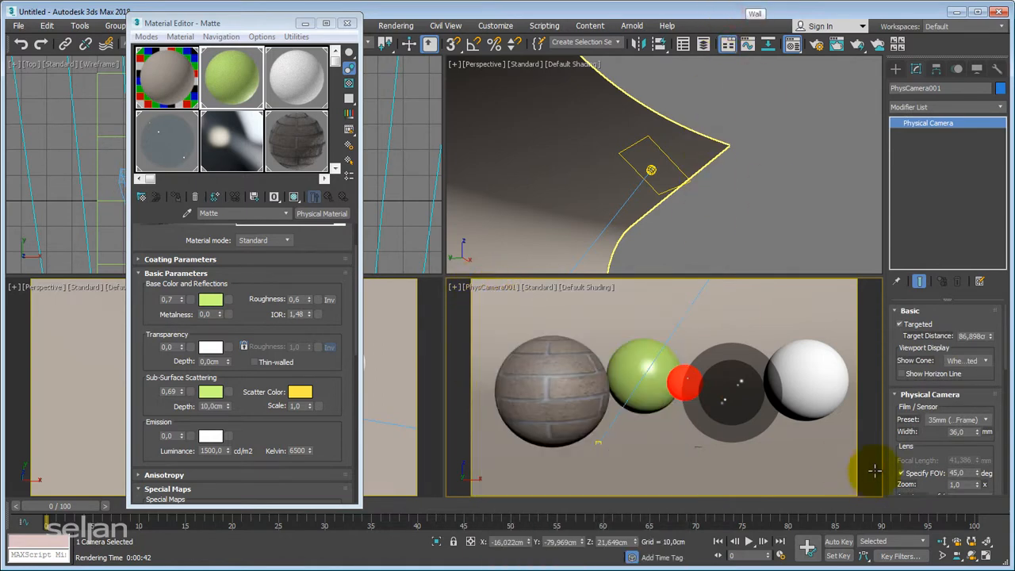
scroll(885, 321, down, 3)
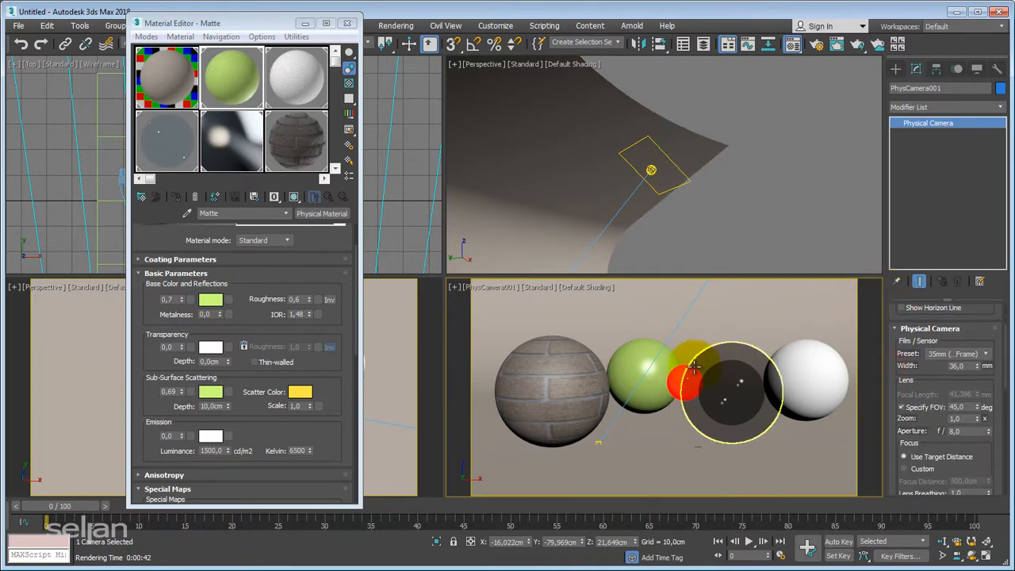
click(346, 23)
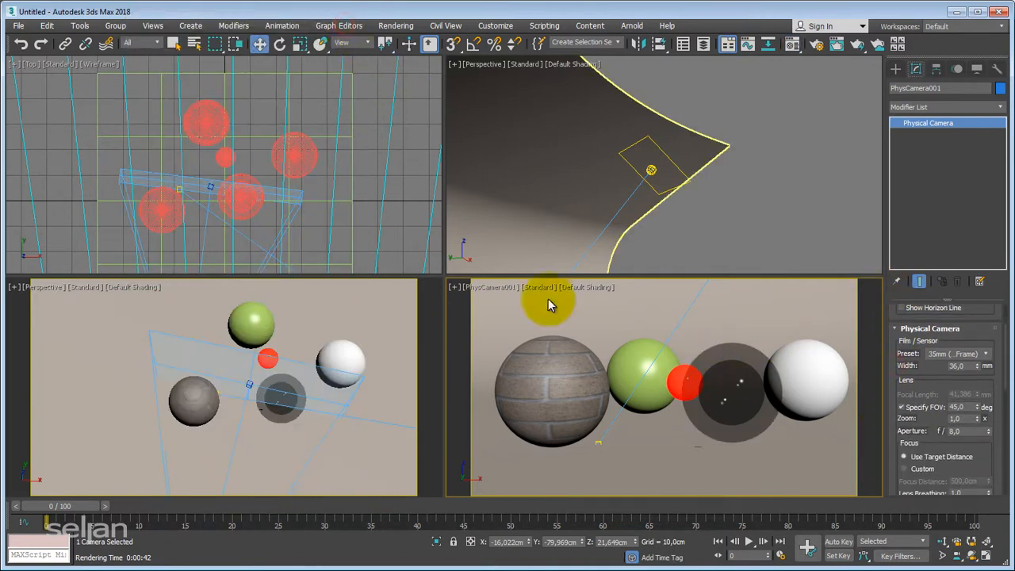
Step: Switch the perspective viewport that shows the camera cone to a wireframe left view of the whole scene
right_click(381, 348)
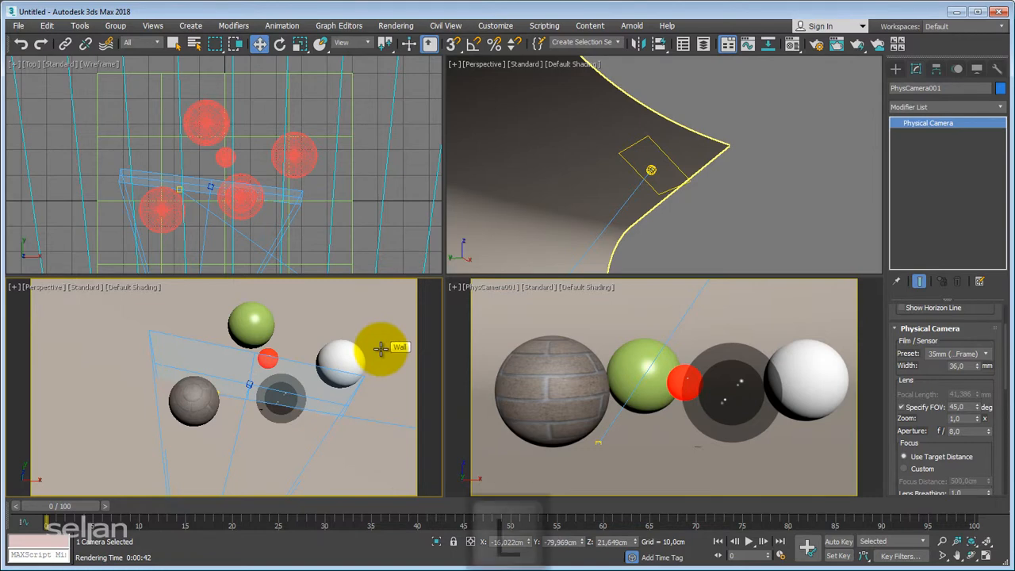
key(l)
scroll(329, 360, down, 4)
key(F3)
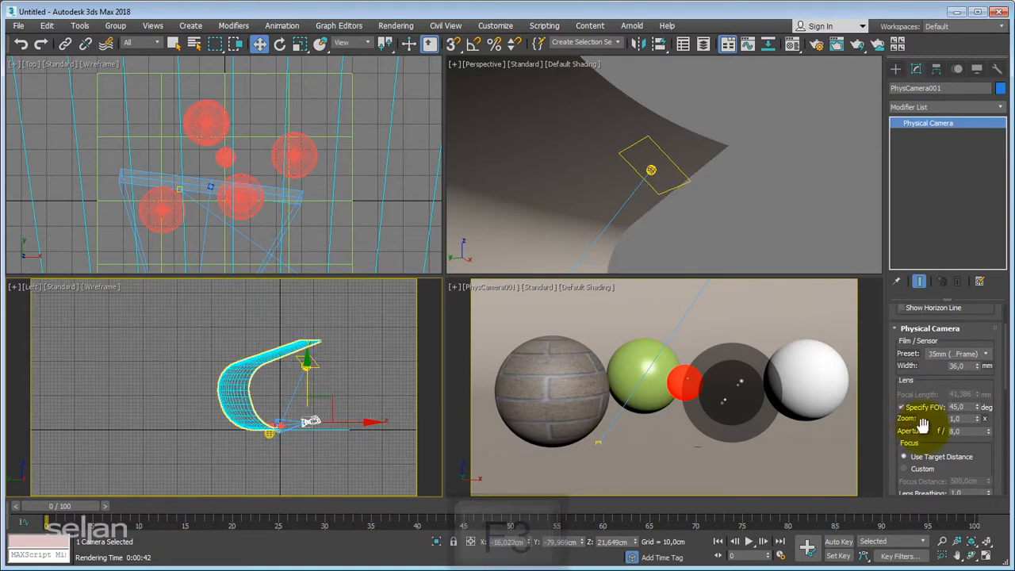
Step: Enable depth of field on the physical camera and reduce its target distance to about 85.17 cm
scroll(904, 373, down, 2)
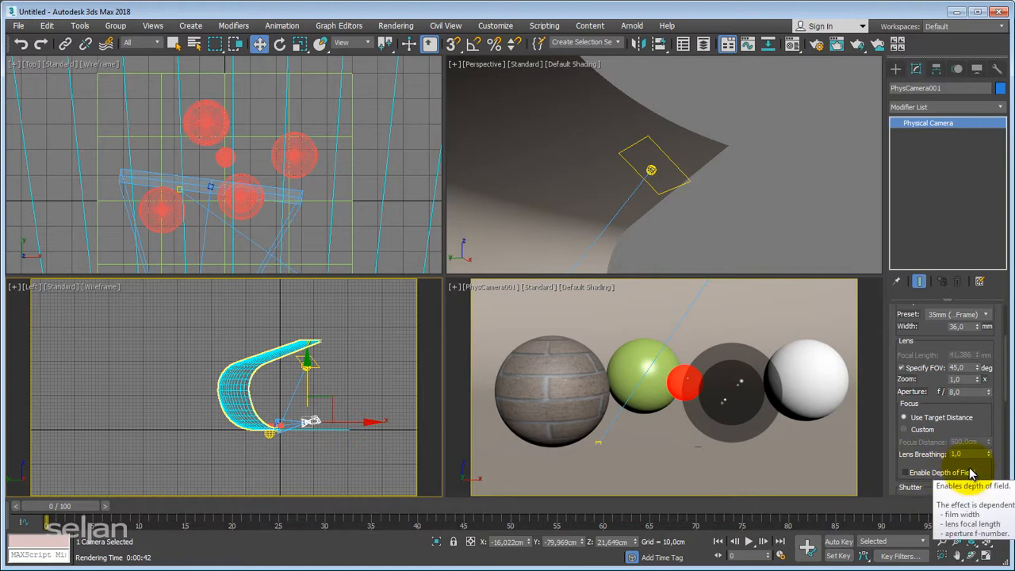
click(904, 473)
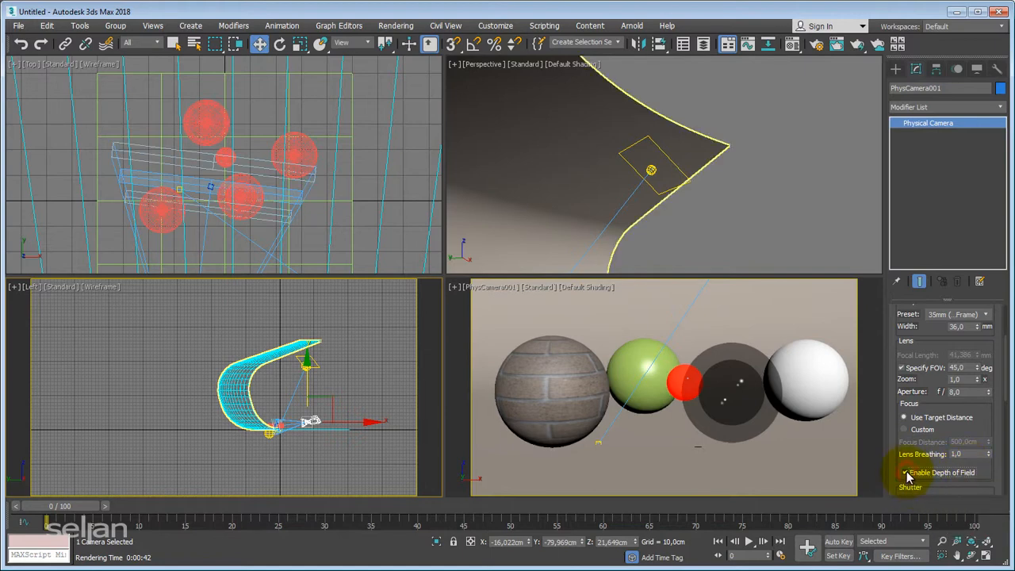
scroll(890, 444, up, 5)
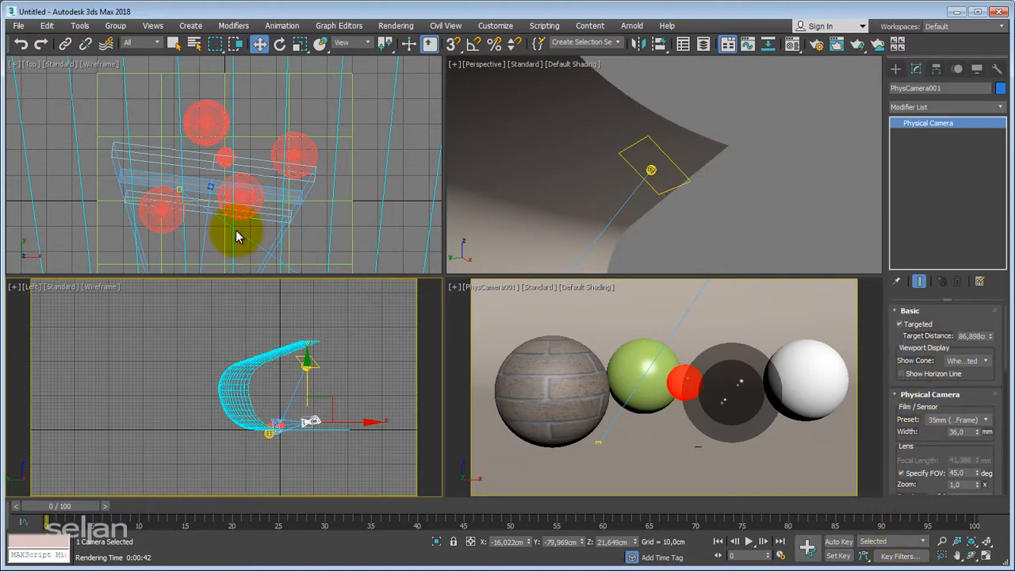
scroll(199, 163, down, 4)
scroll(212, 151, up, 4)
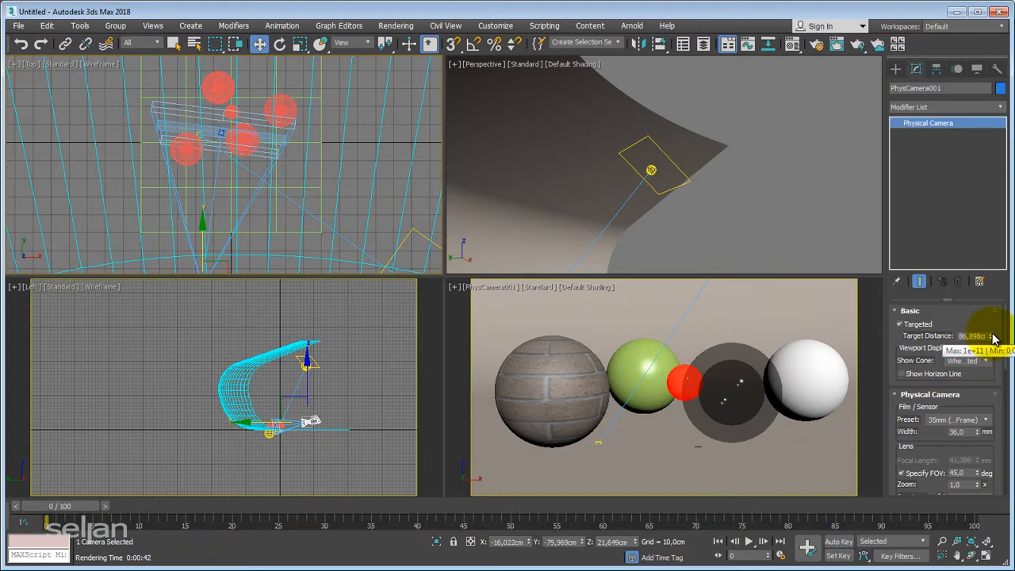
mouse_move(993, 338)
mouse_down()
mouse_move(989, 313)
mouse_move(994, 322)
mouse_up()
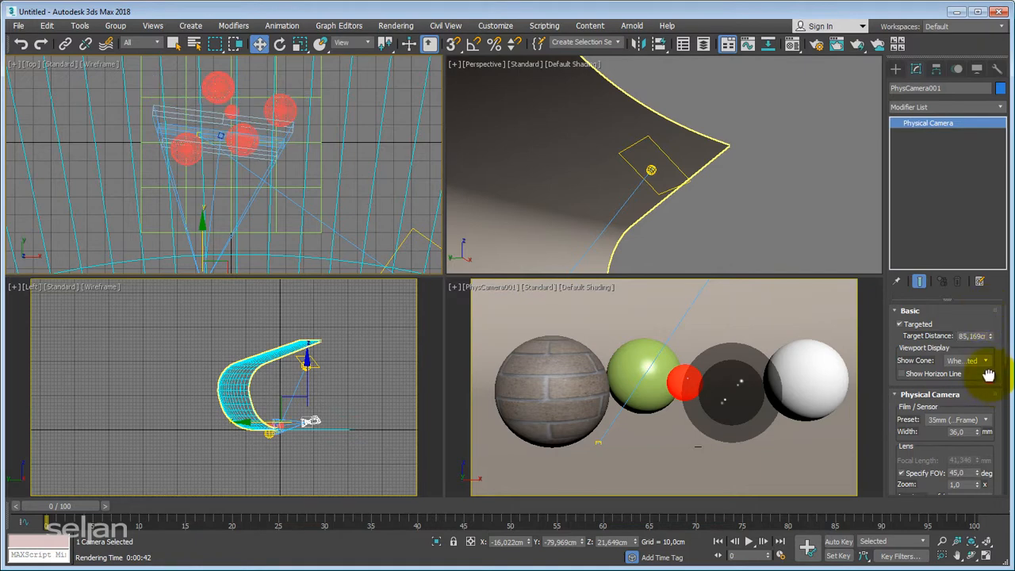
Step: Try camera apertures of about f/21.3 and f/10.4, then narrow the depth of field with an aperture near f/5.6
scroll(988, 375, down, 3)
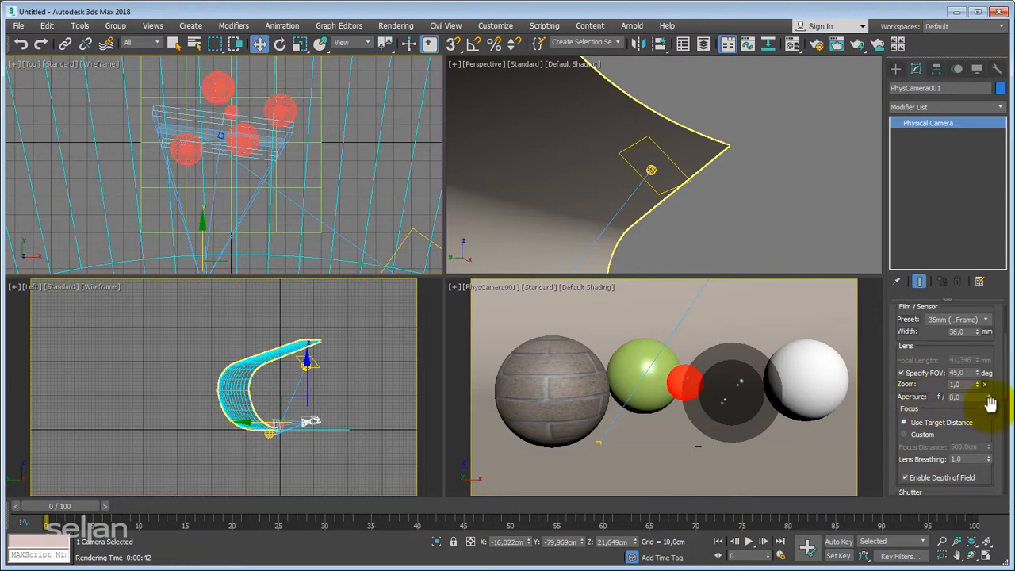
drag(988, 398, 1006, 294)
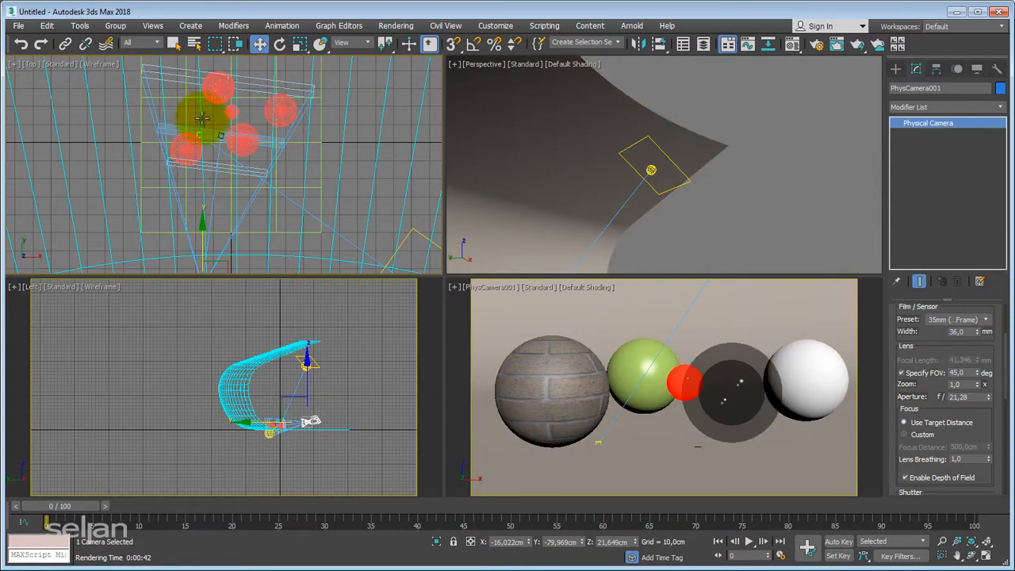
drag(987, 396, 1000, 431)
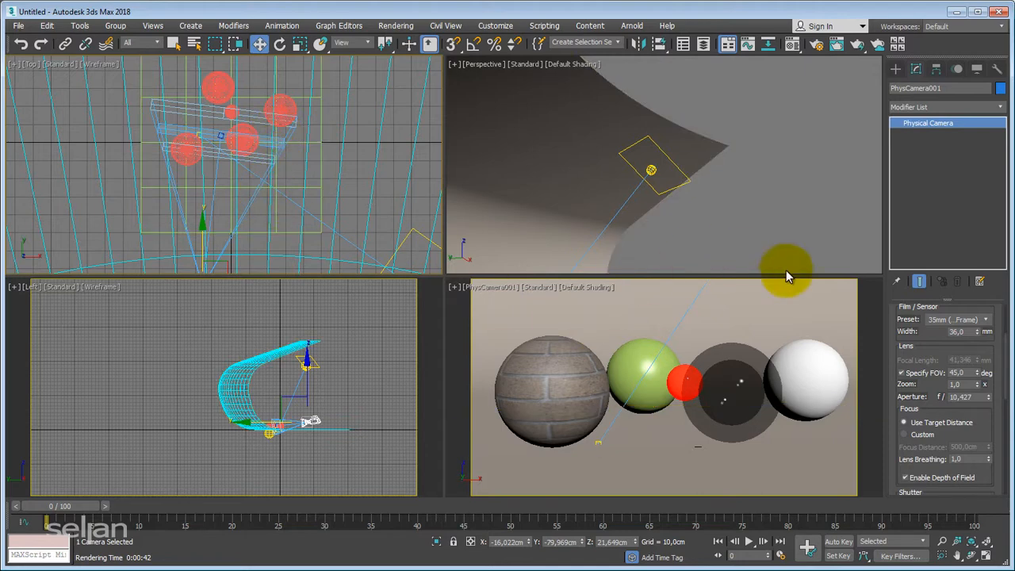
drag(990, 404, 987, 425)
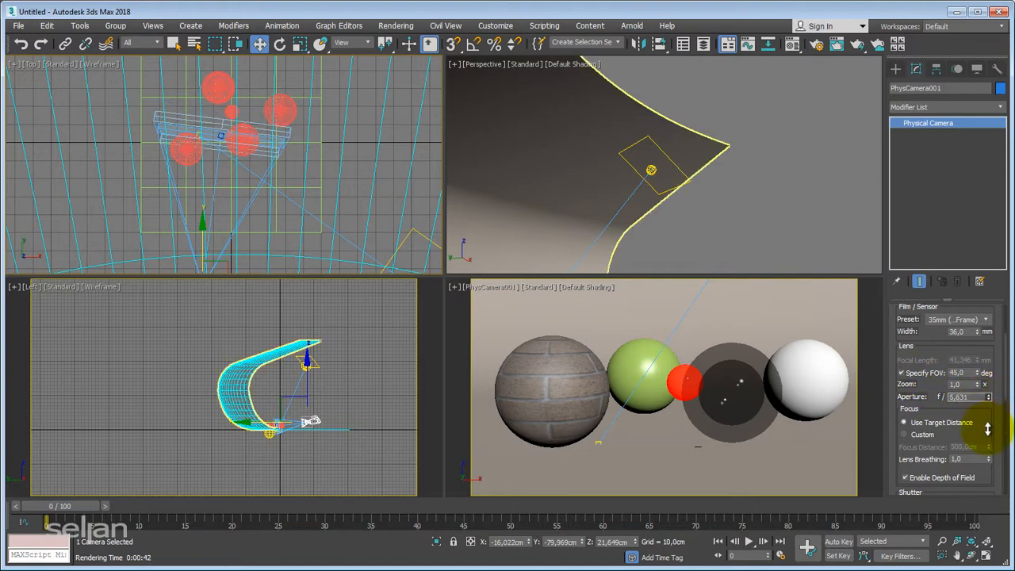
drag(987, 428, 963, 324)
Step: Enable vignetting in the physical camera's exposure settings
scroll(963, 456, down, 5)
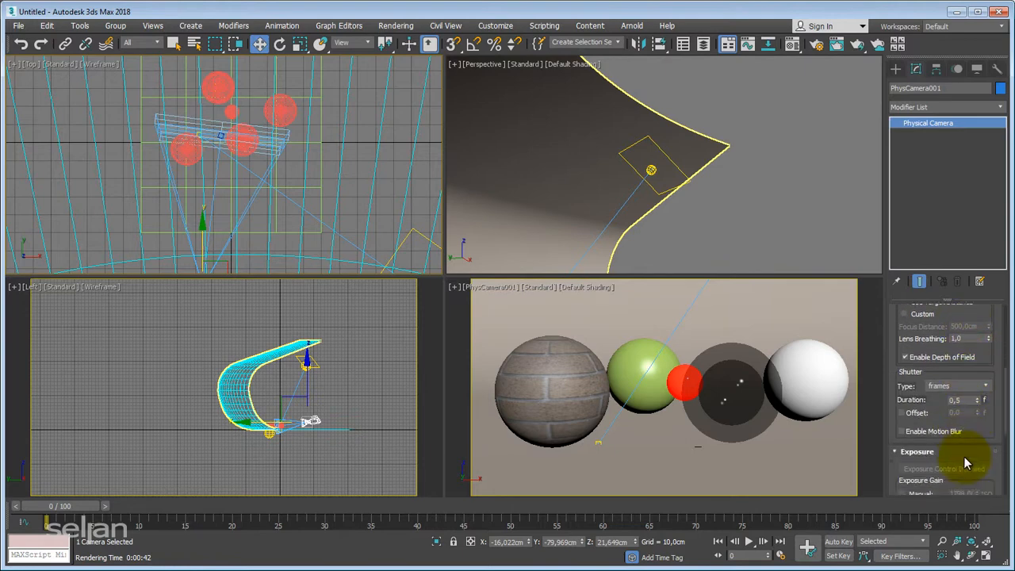
scroll(964, 458, down, 4)
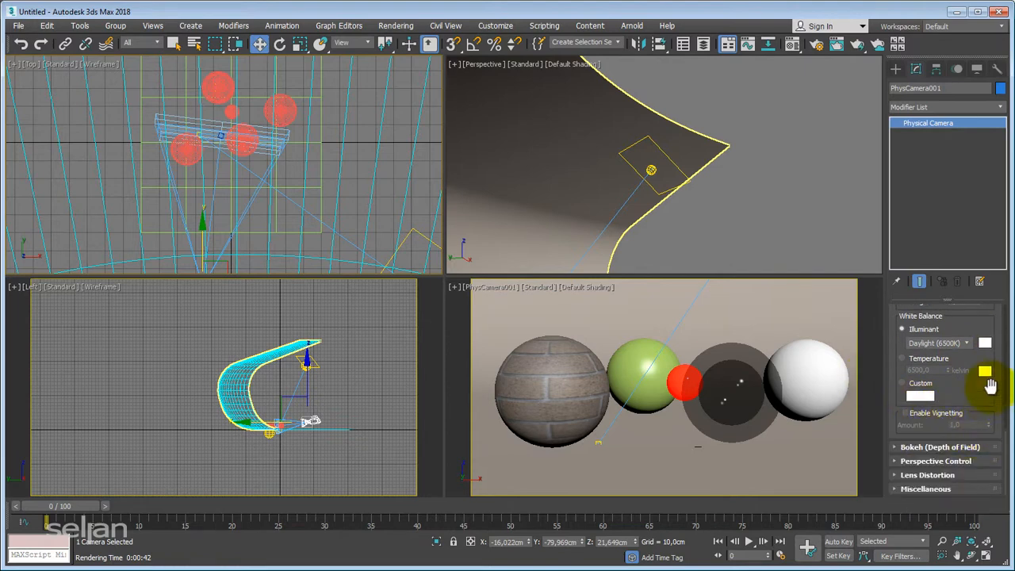
click(691, 380)
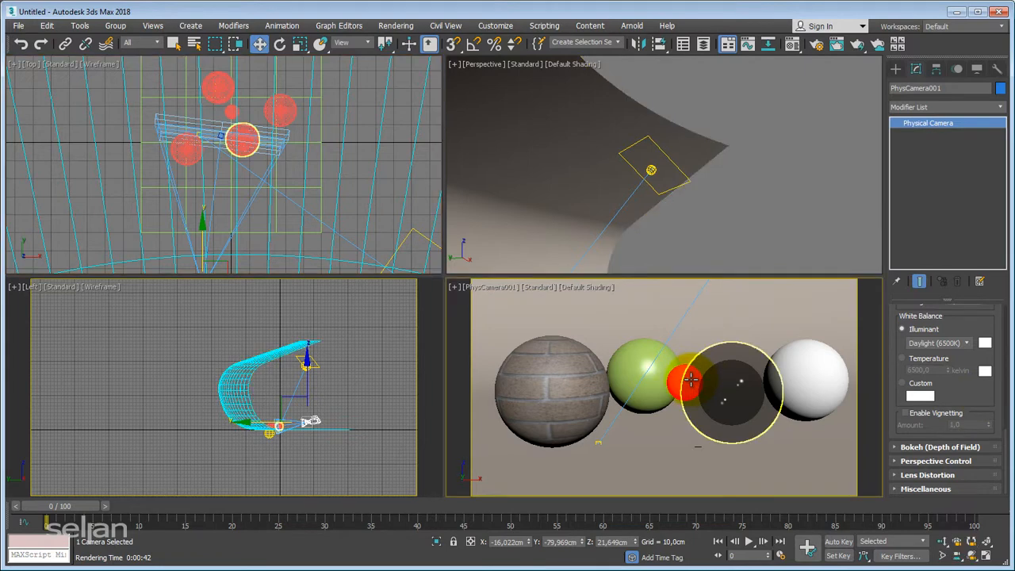
click(838, 419)
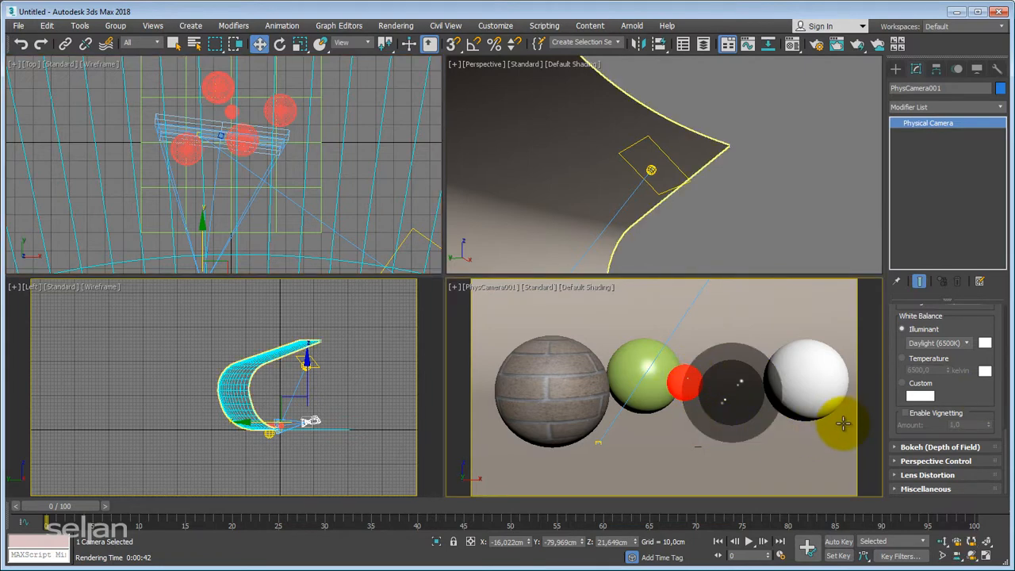
click(903, 413)
click(626, 352)
click(717, 352)
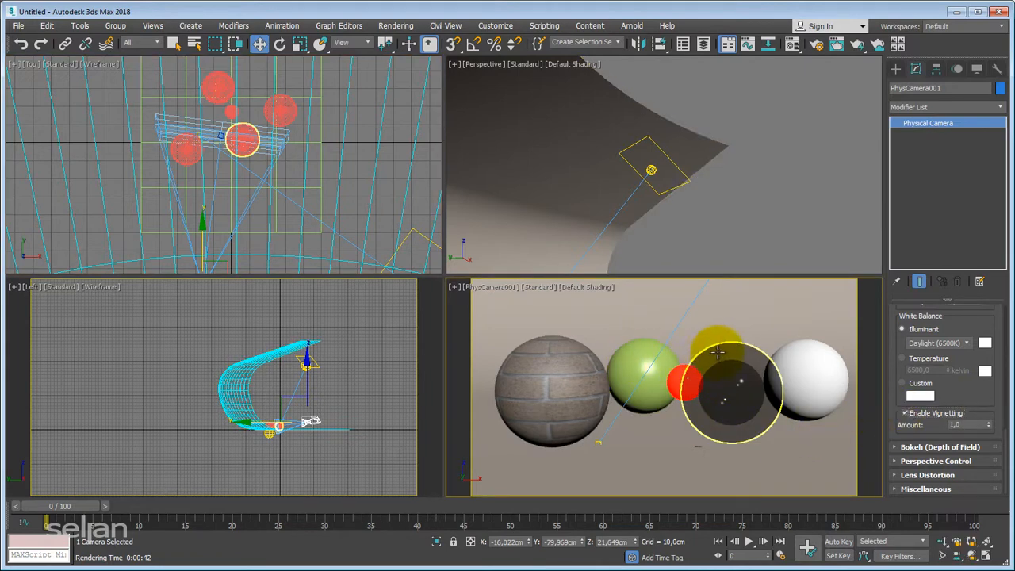
Step: Open the environment and exposure settings and render the exposure control preview of the camera view
key(8)
click(708, 339)
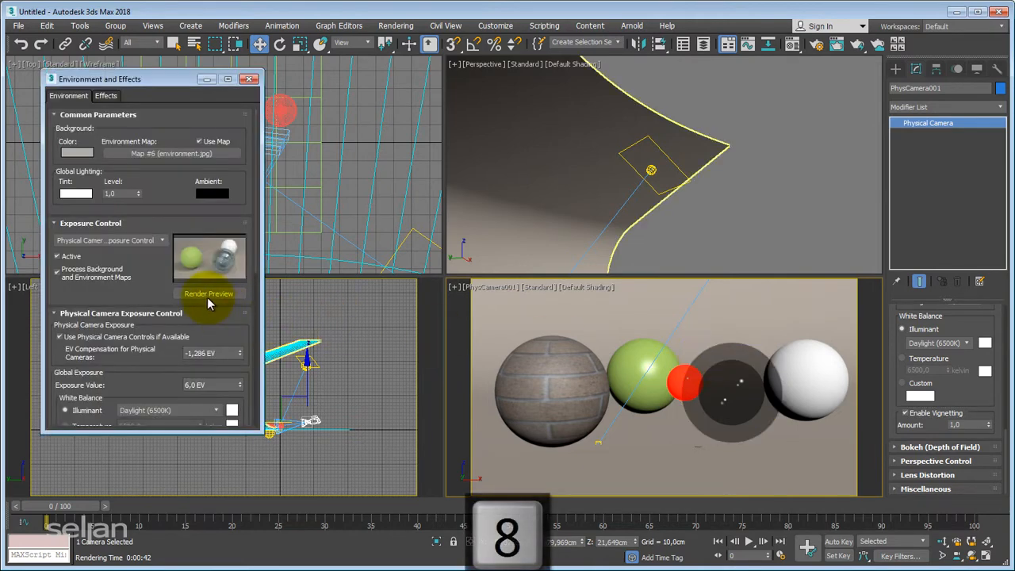
click(208, 295)
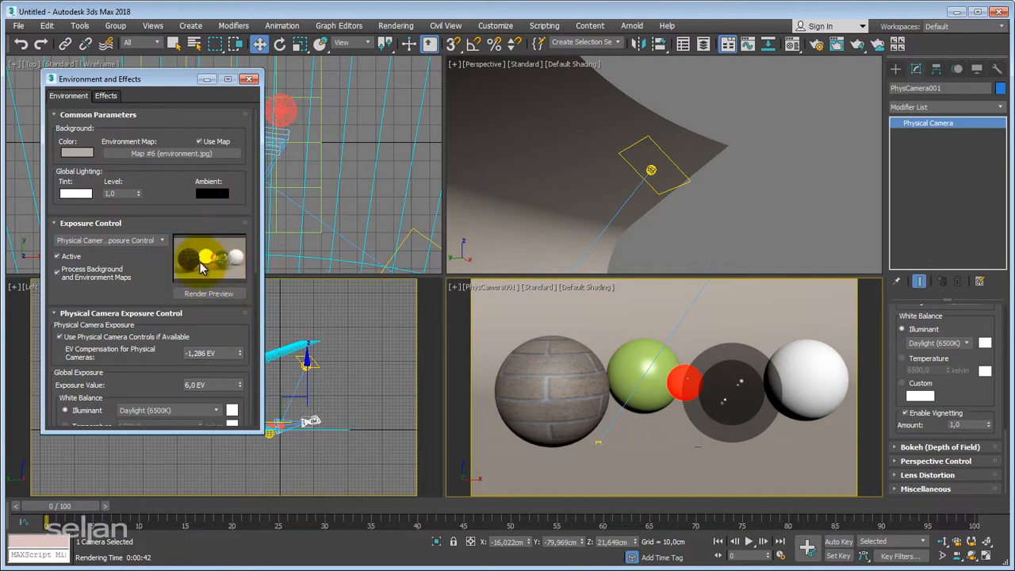
Step: Try vignetting amounts of about 17 and 8.4 against the exposure preview, and set the amount to 8
drag(988, 424, 999, 199)
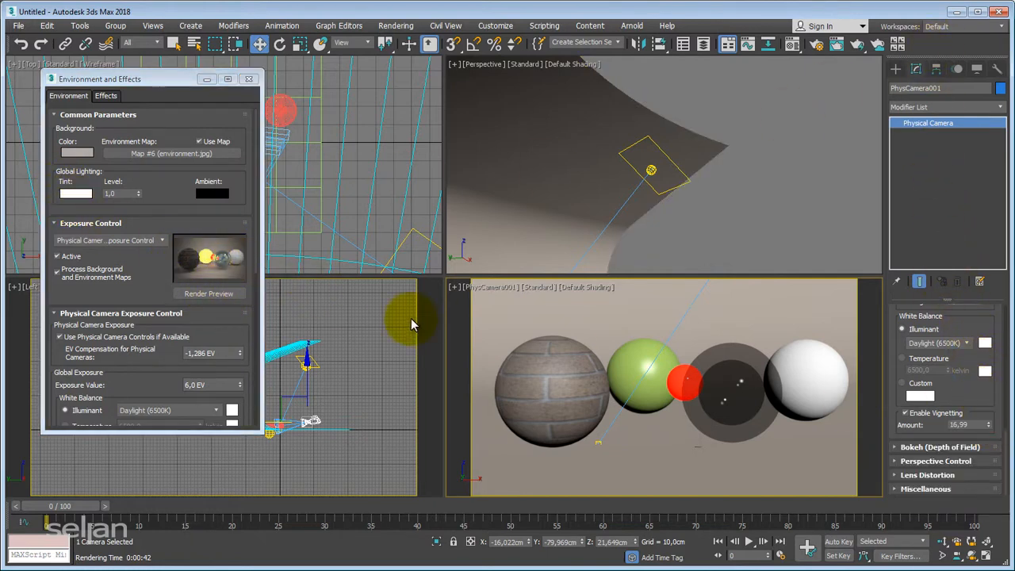
drag(988, 424, 978, 349)
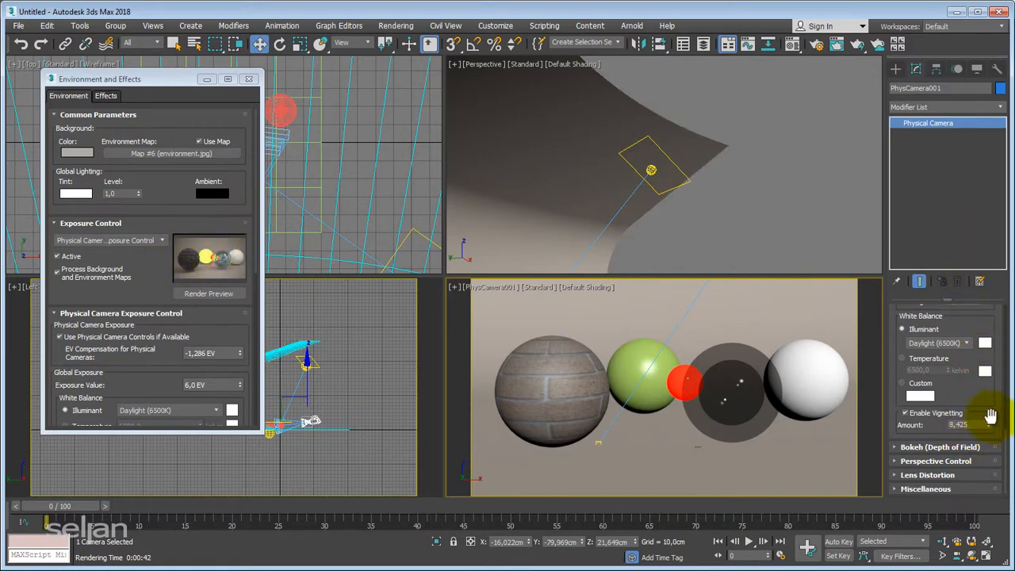
mouse_move(989, 426)
mouse_down()
mouse_move(986, 399)
mouse_move(980, 425)
mouse_up()
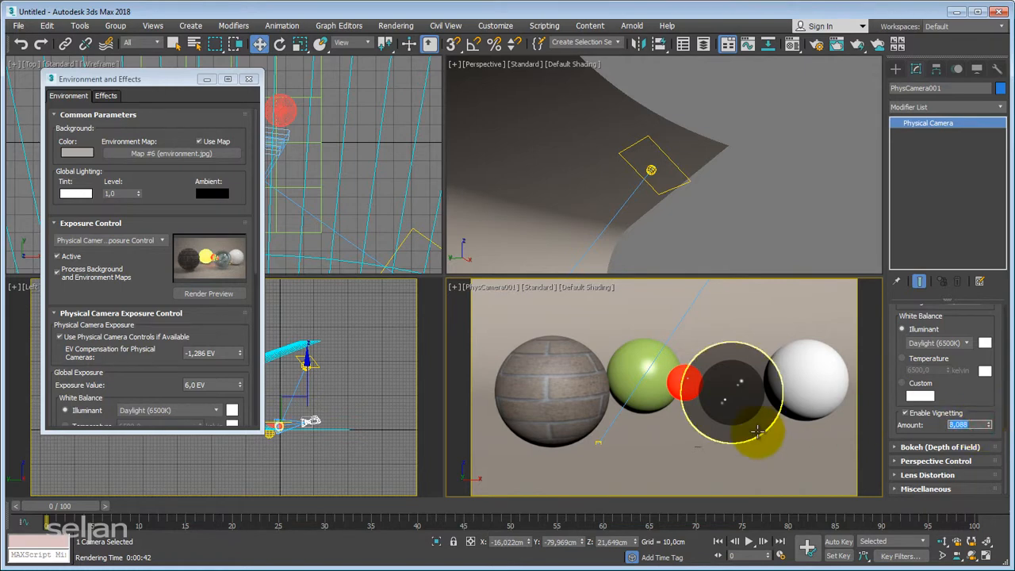
text(8)
key(Return)
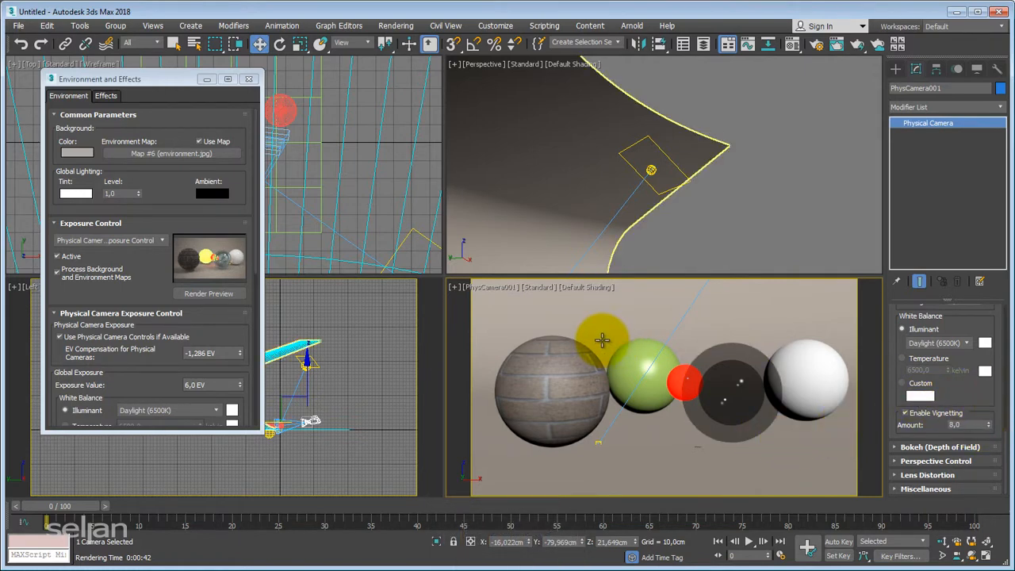
Step: Render the camera view to completion, examine the image, and close it along with the environment settings
key(shift+q)
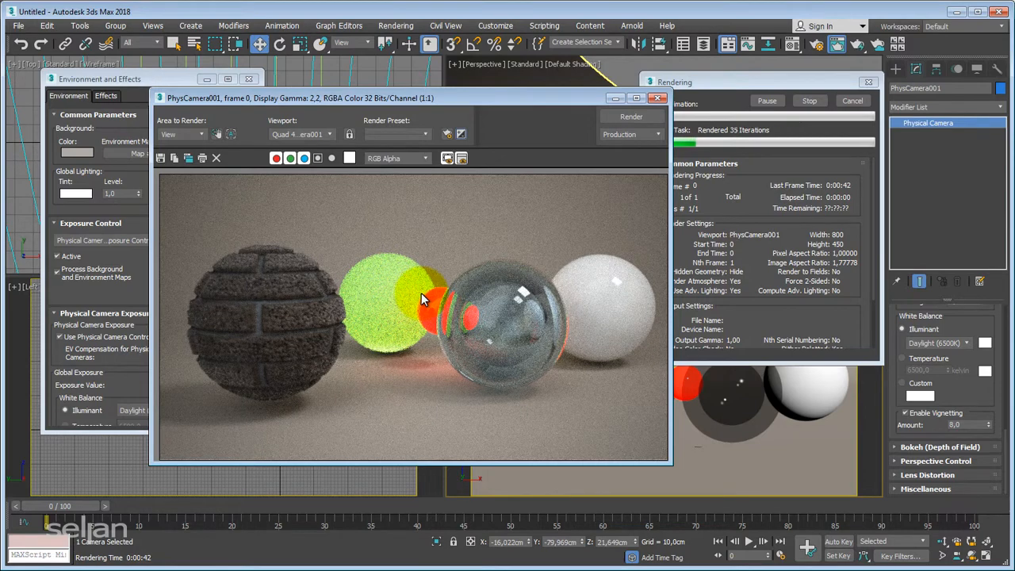
drag(531, 99, 450, 92)
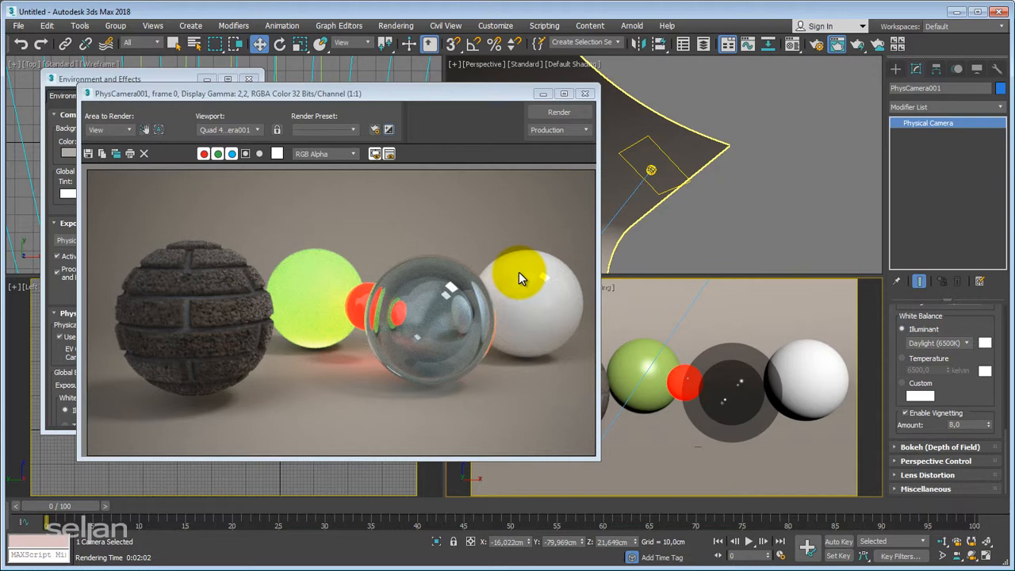
click(584, 94)
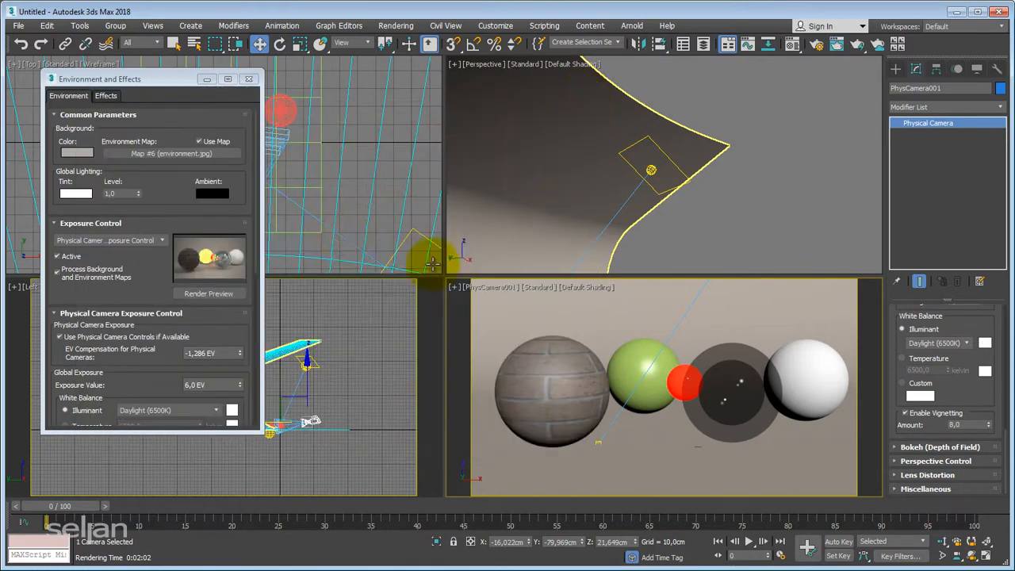
click(246, 80)
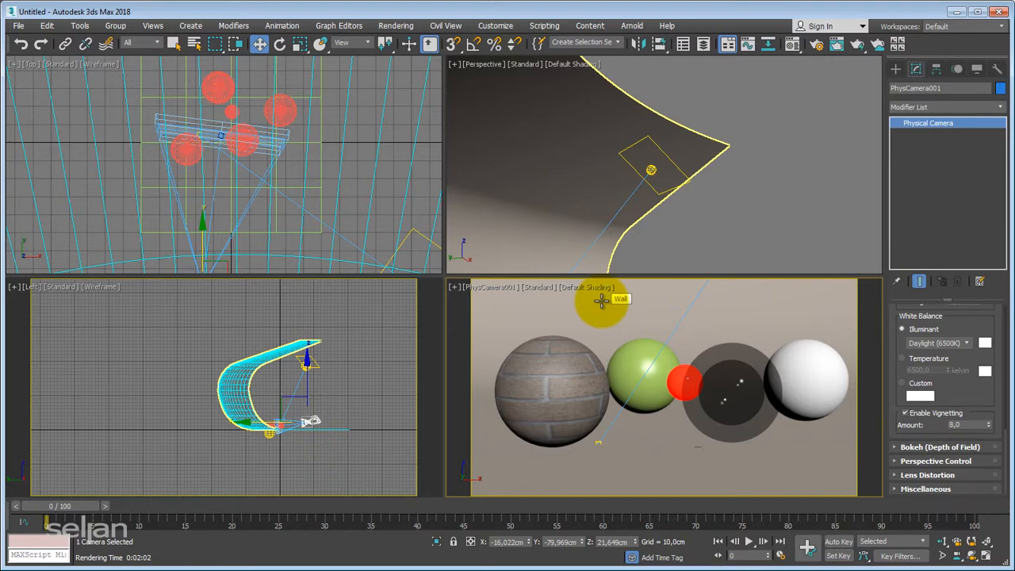
Step: Open the ART render settings and enable the 5-minute time limit for stopping the render
key(F10)
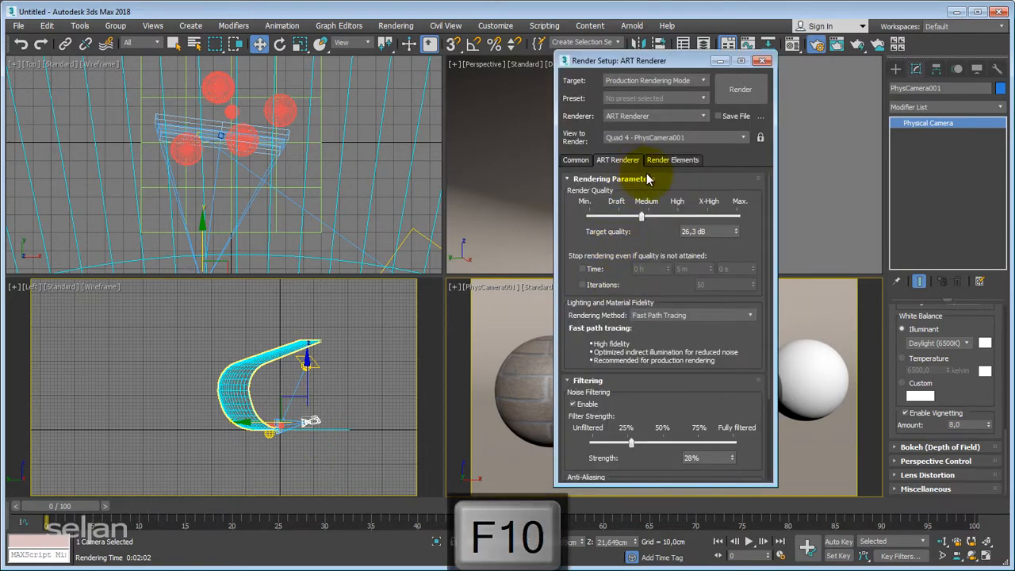
drag(676, 66, 374, 71)
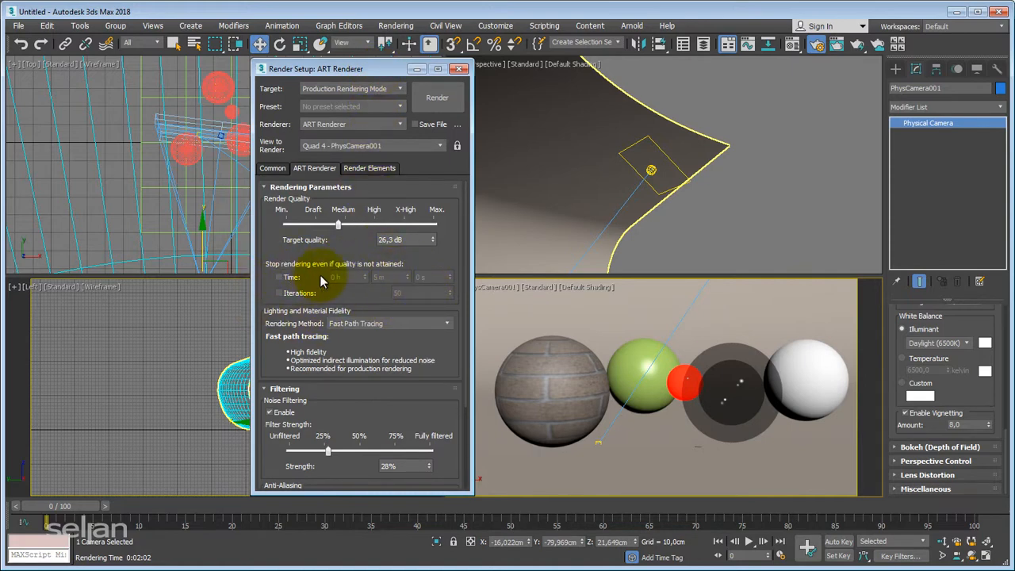
click(279, 277)
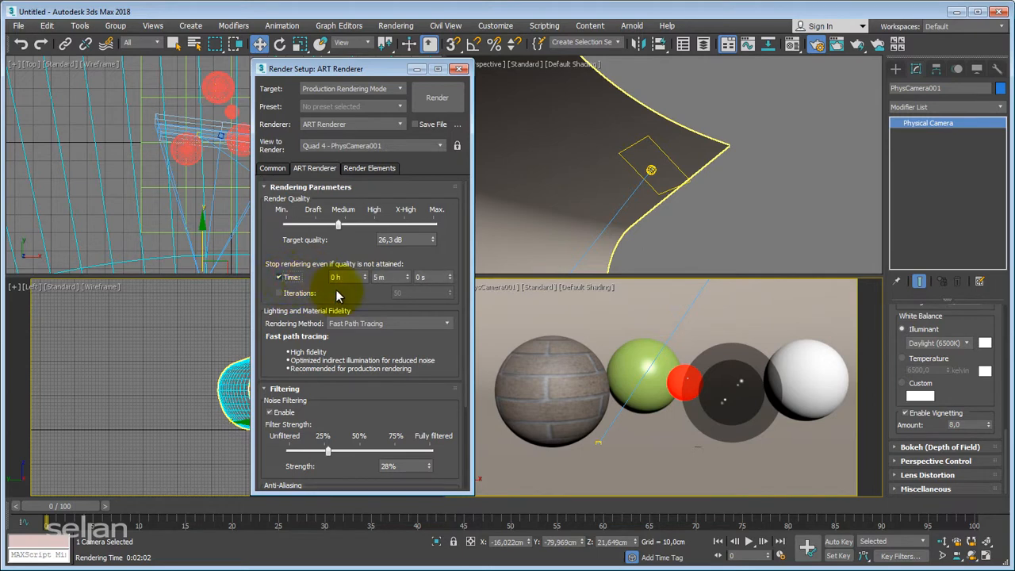
Step: Set the render time limit to 1 minute, and turn off stopping the render by time
click(389, 276)
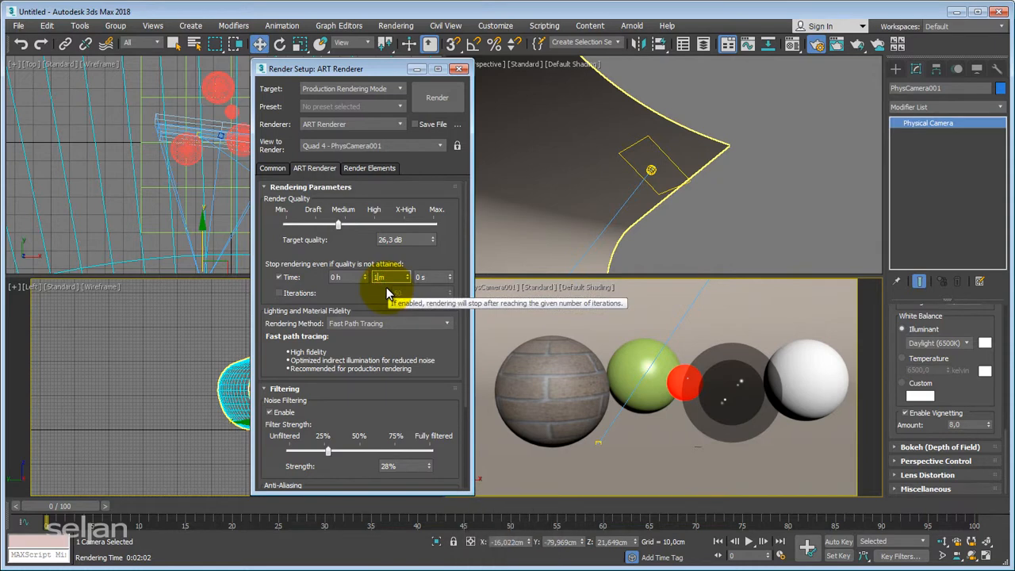
text(1)
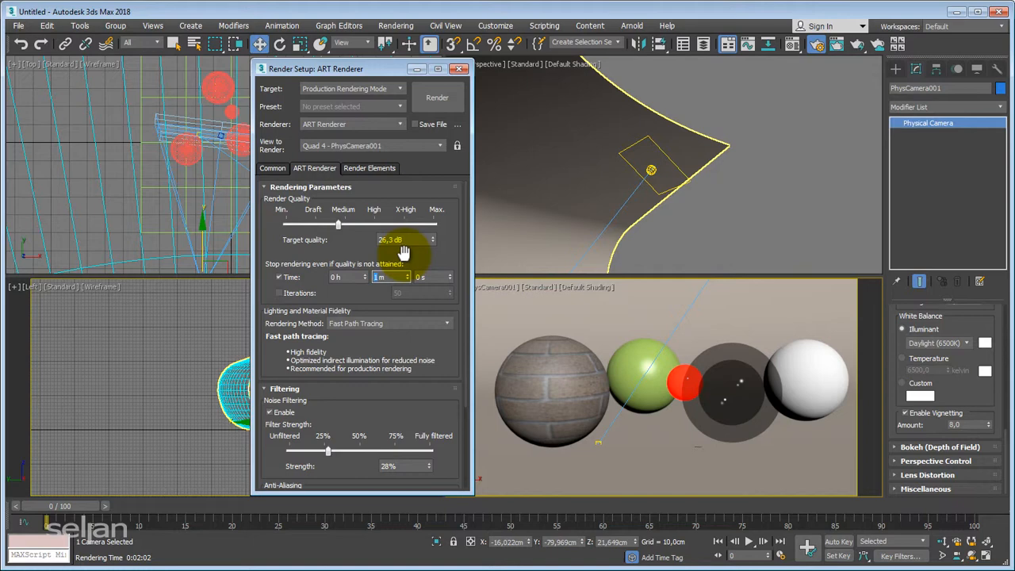
click(278, 277)
Step: Enable stopping the render by iterations with a limit of 100, and render the PhysCamera001 view to examine the image
click(279, 293)
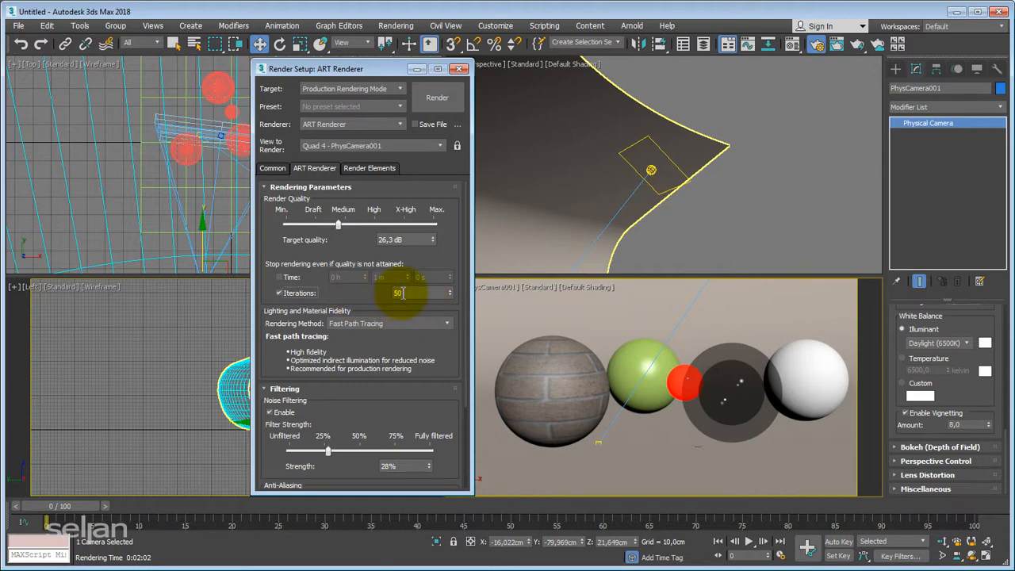
drag(398, 293, 350, 295)
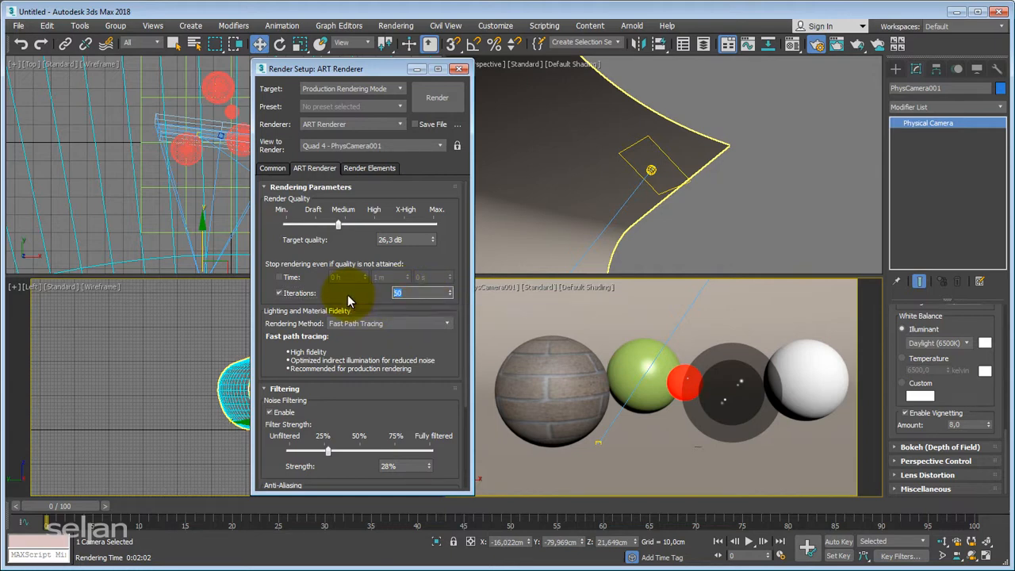
text(100)
key(Return)
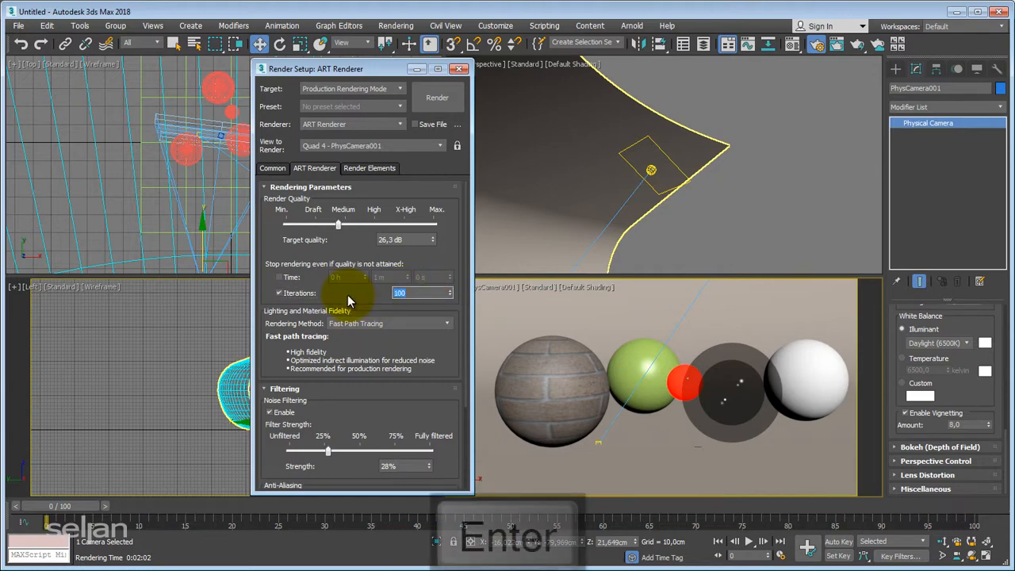
click(440, 96)
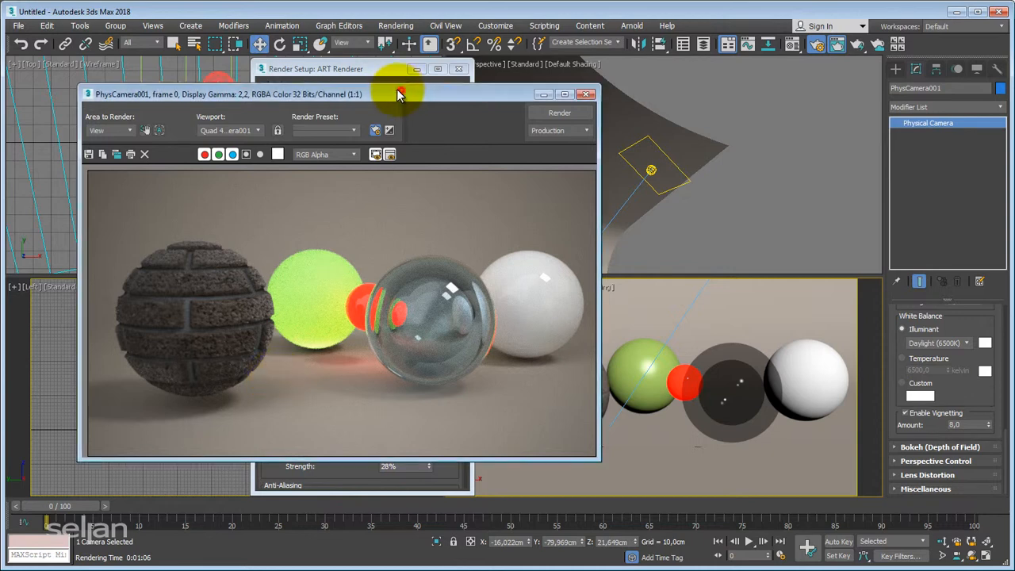
drag(396, 92, 379, 83)
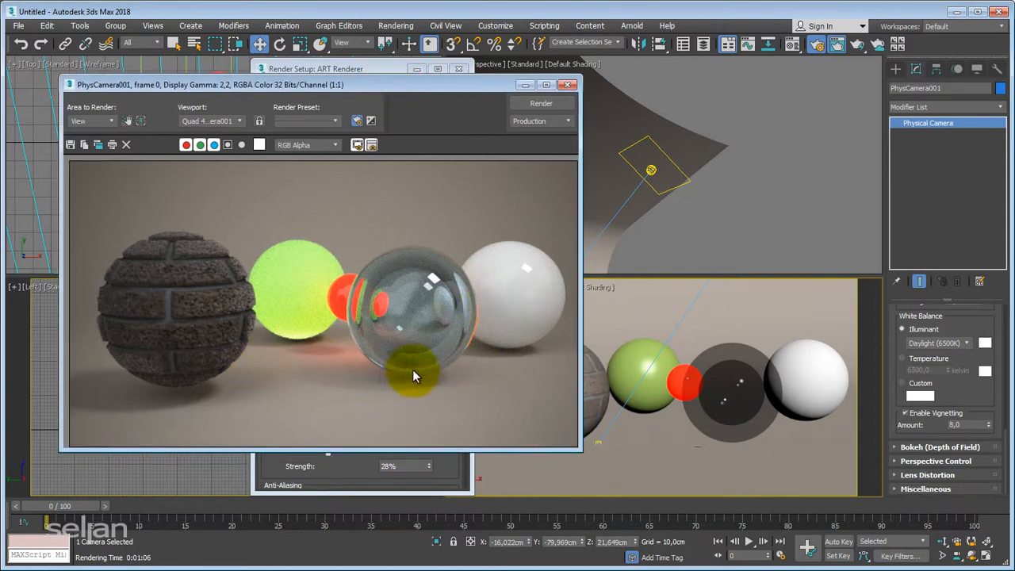